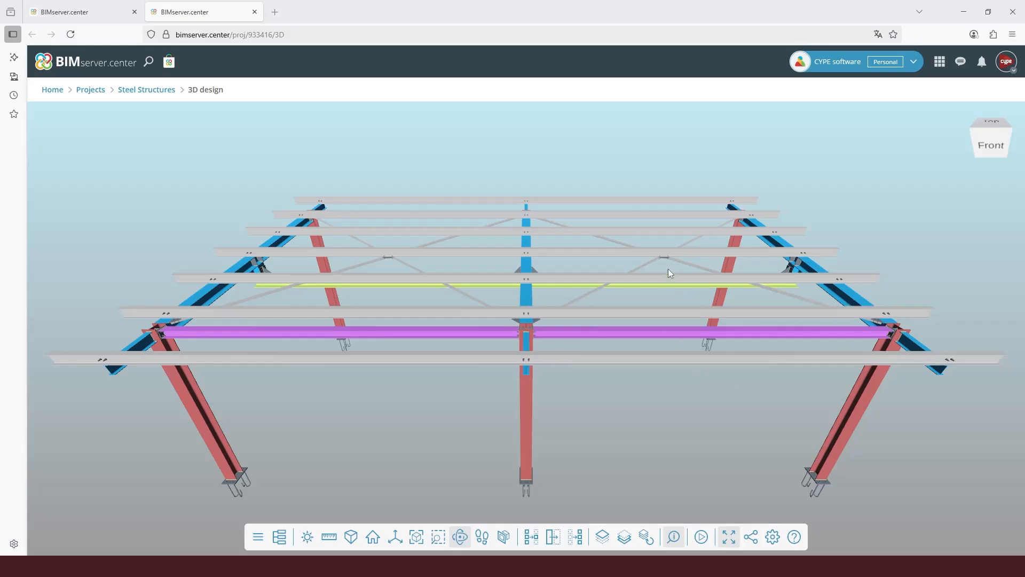
Zoom out on the pergola model in BIMserver.center, spin it automatically, then stop the rotation.
scroll(665, 275, "down", 3)
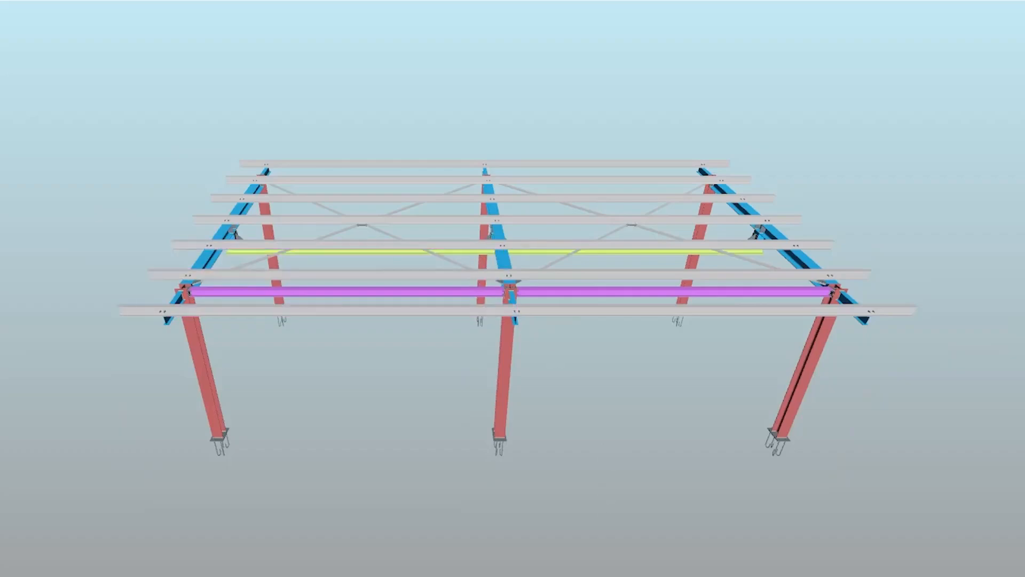
left_click(677, 571)
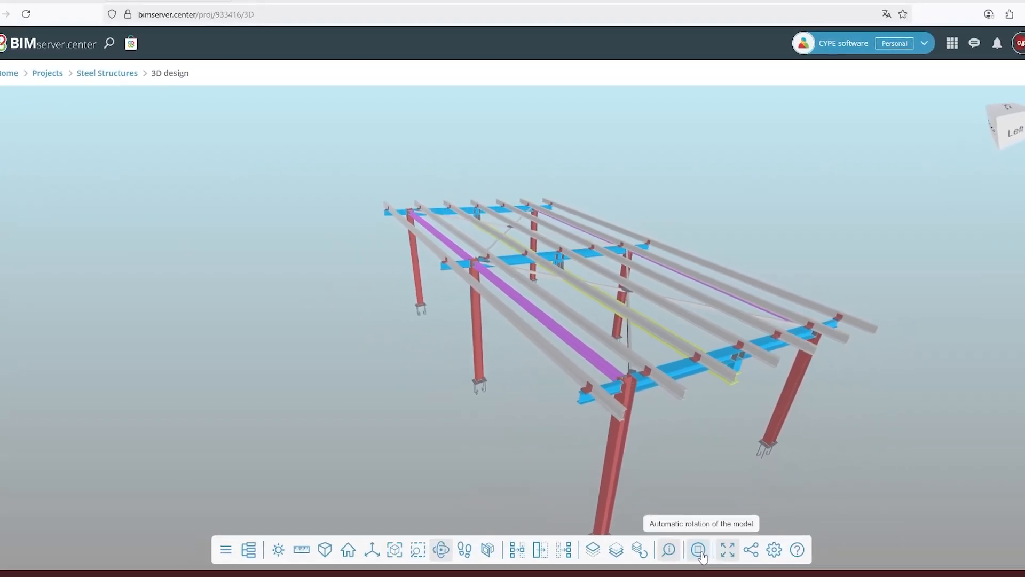
left_click(698, 550)
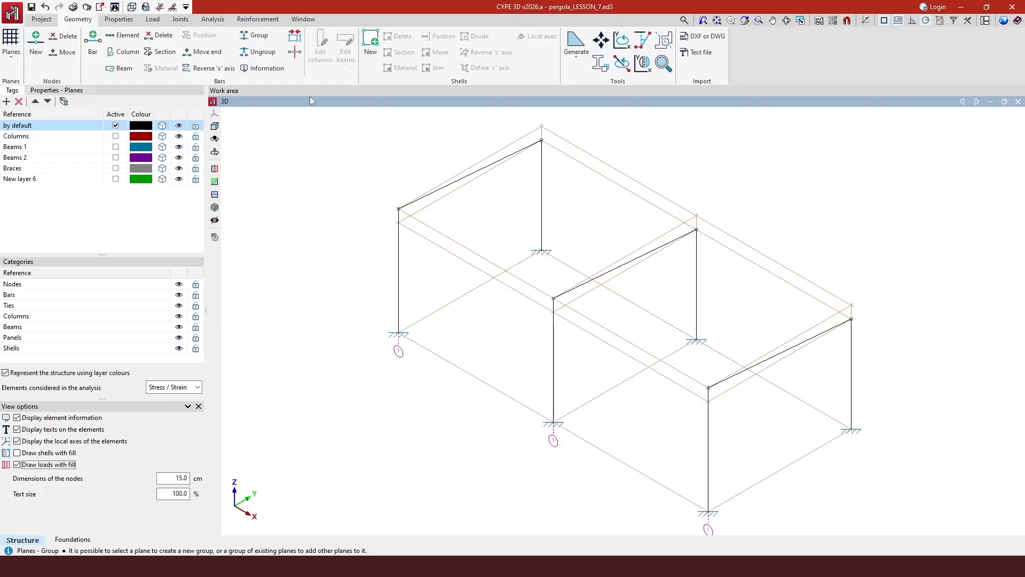
Switch to the 2D: 1 frame view, activate the Columns tag and begin assigning elements to tags.
left_click(310, 19)
left_click(252, 48)
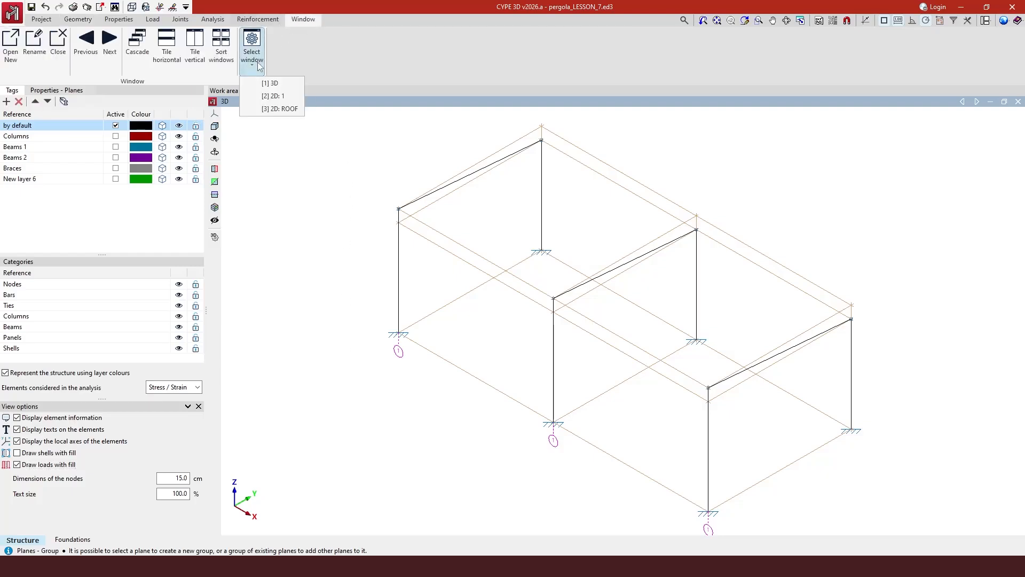
left_click(281, 97)
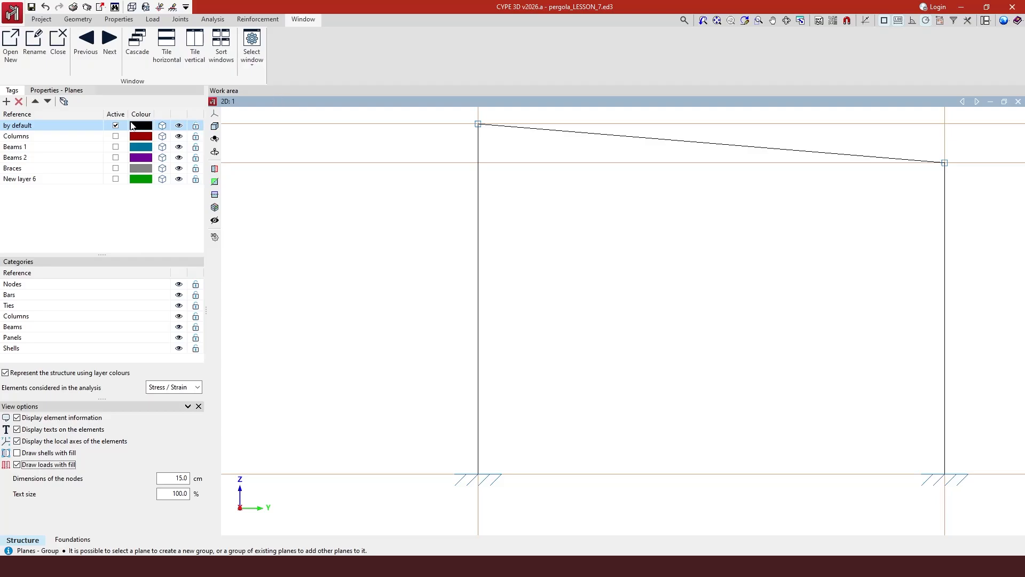
left_click(116, 136)
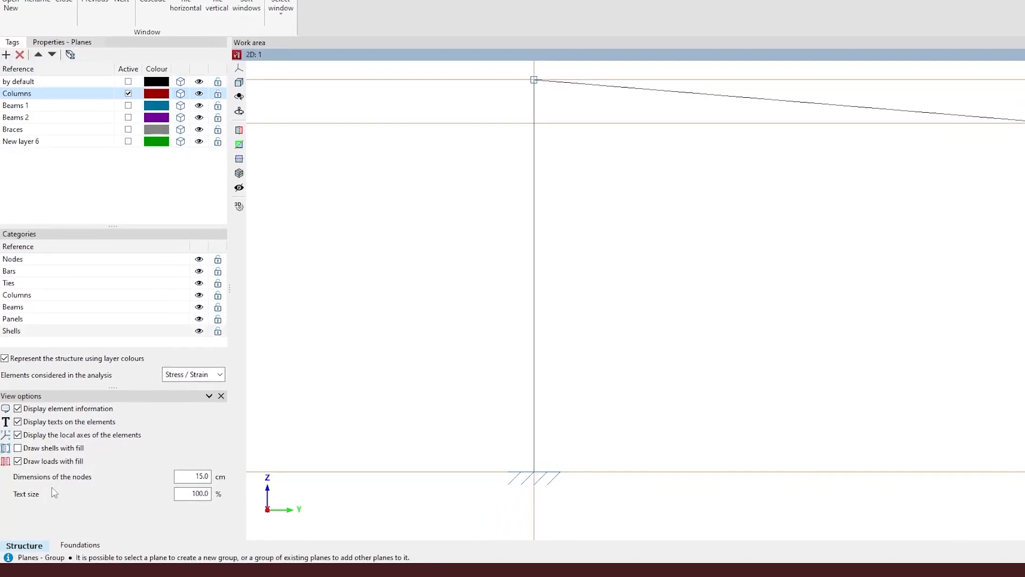
left_click(70, 55)
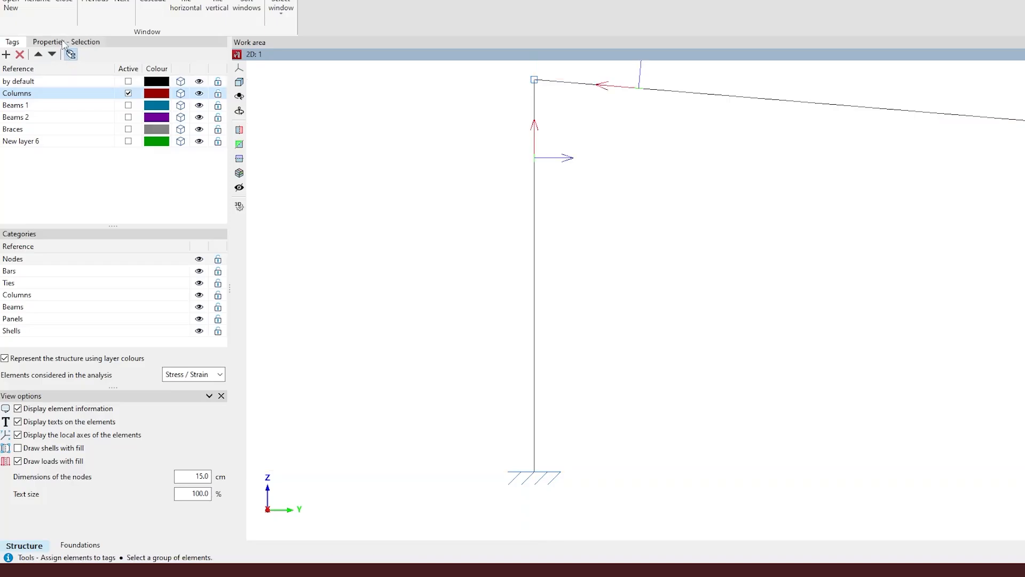
left_click(62, 43)
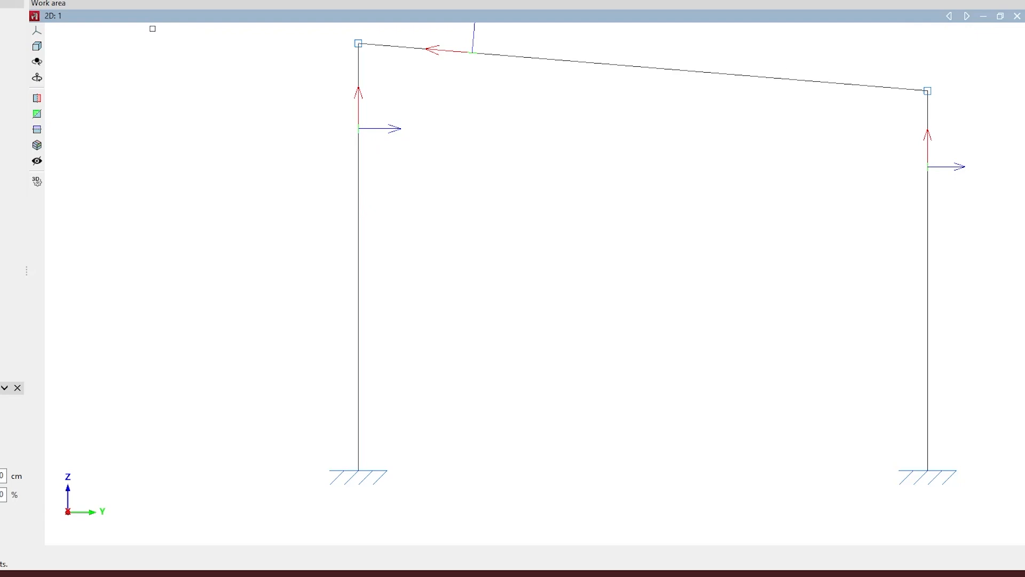
left_click_drag(153, 28, 516, 522)
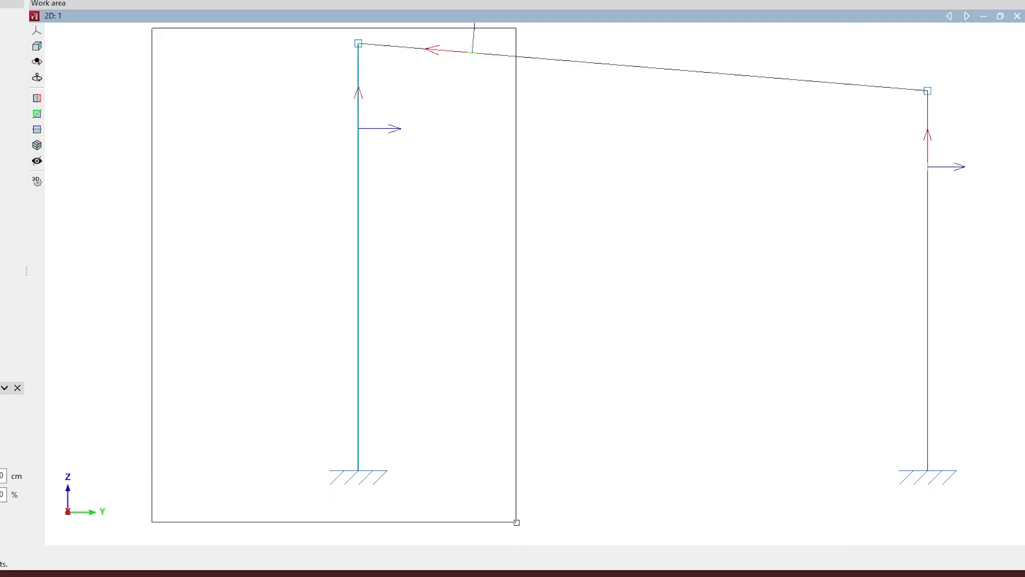
left_click_drag(517, 522, 475, 504)
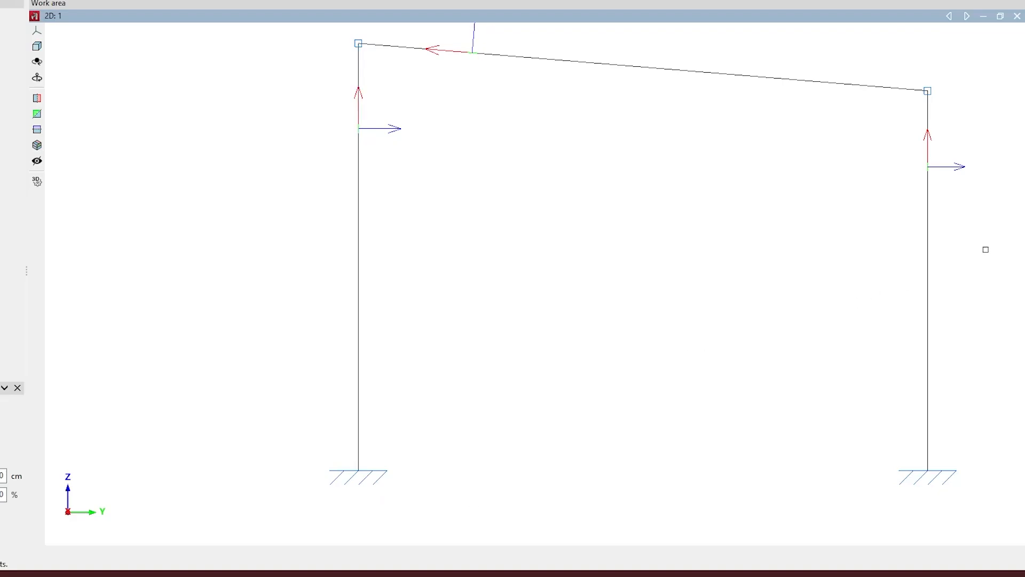
Box-select both frame columns and replace their default tag with Columns.
left_click_drag(986, 249, 297, 249)
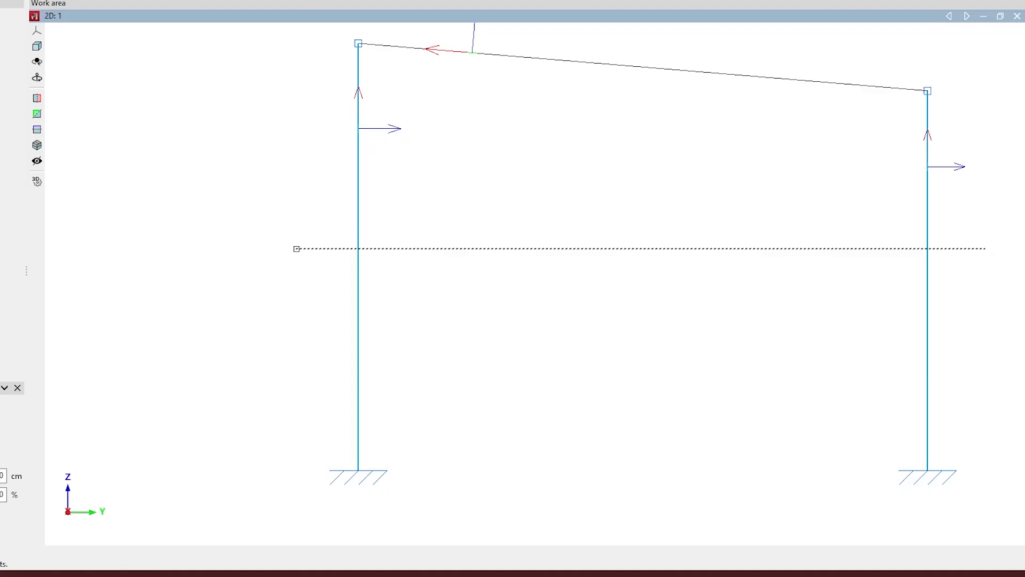
left_click_drag(296, 249, 285, 259)
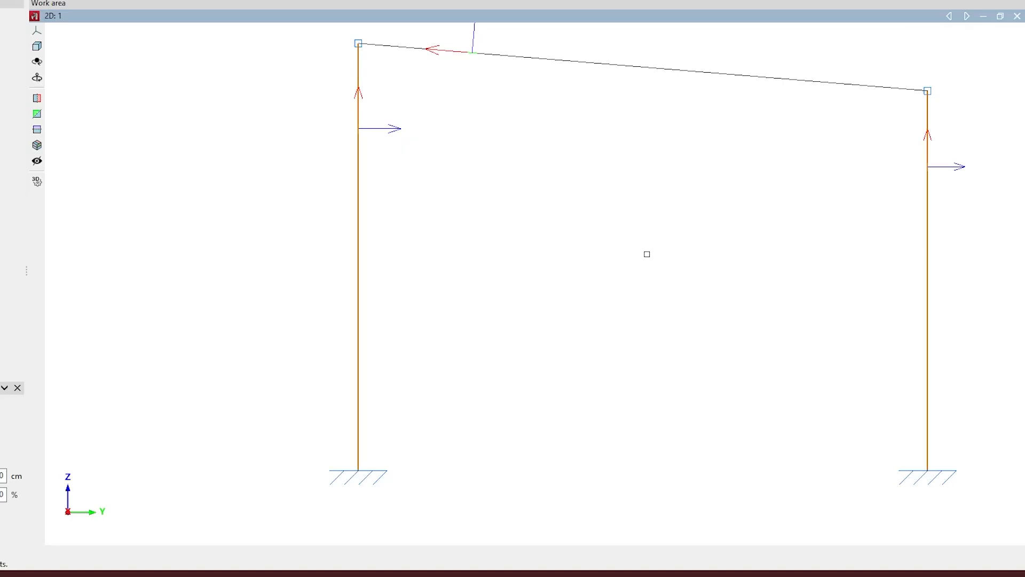
right_click(647, 253)
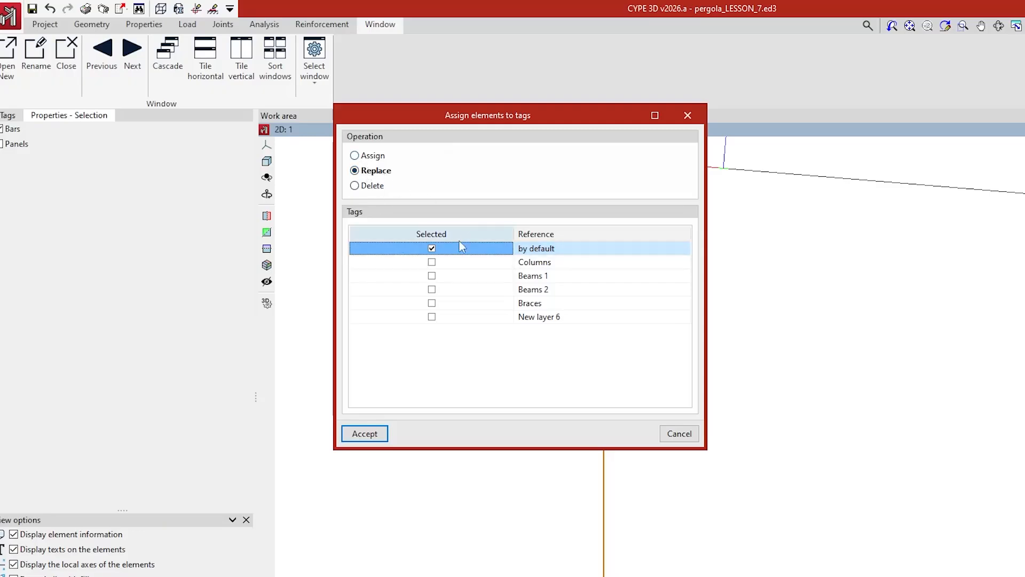
left_click(432, 262)
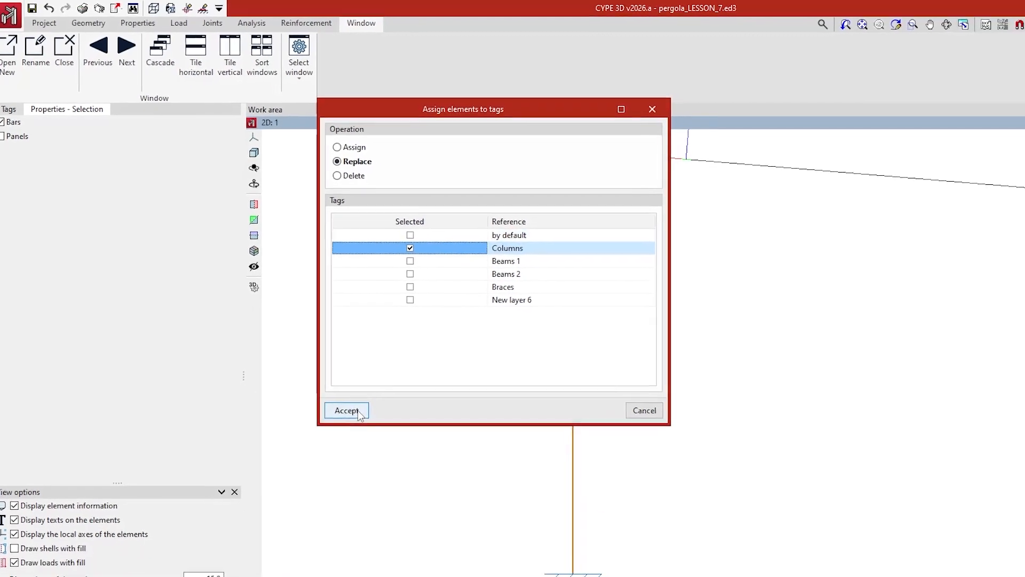
left_click(356, 414)
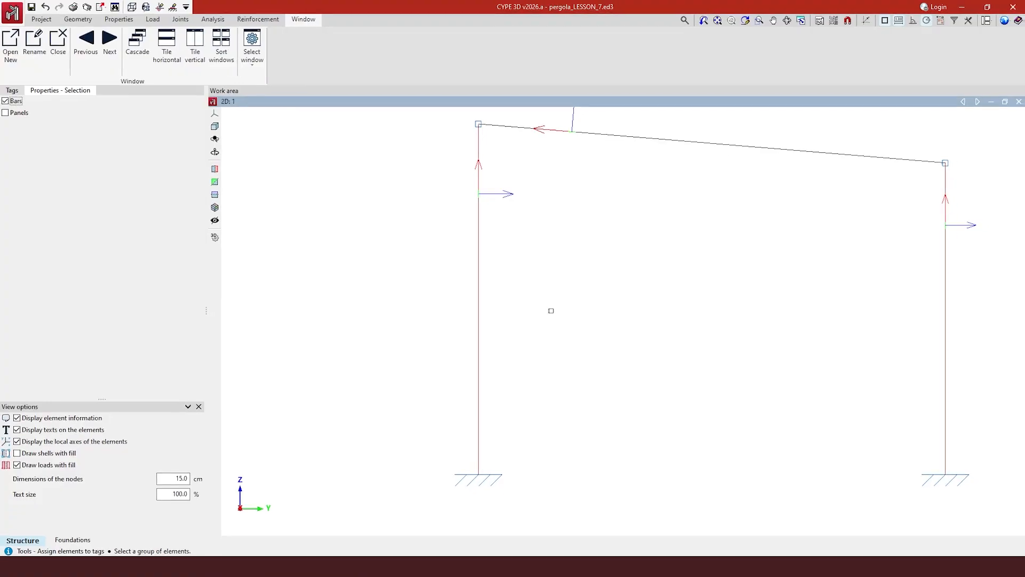
Retag the sloped roof beam from default to Beams 1 using Replace.
left_click(706, 149)
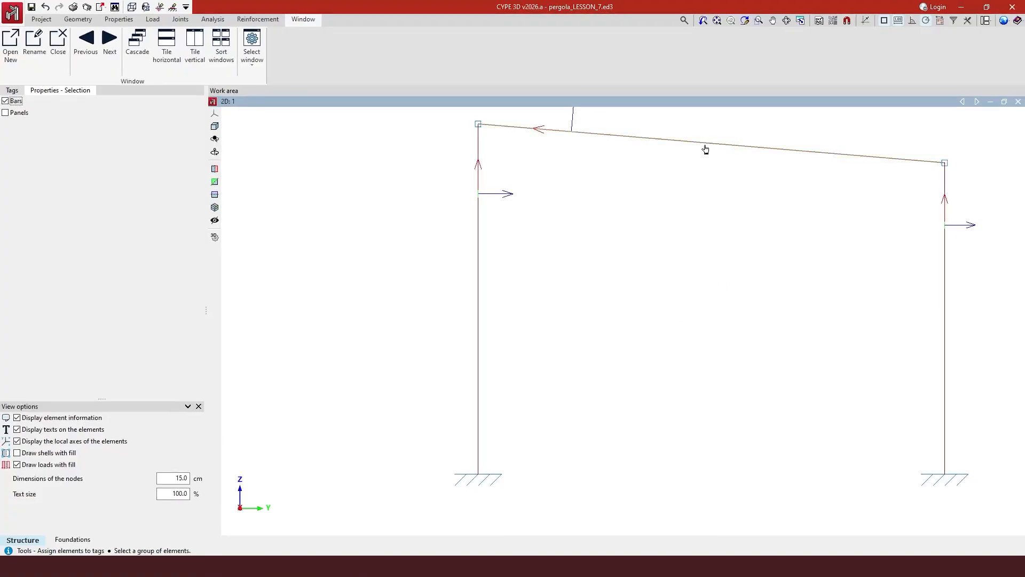
right_click(706, 149)
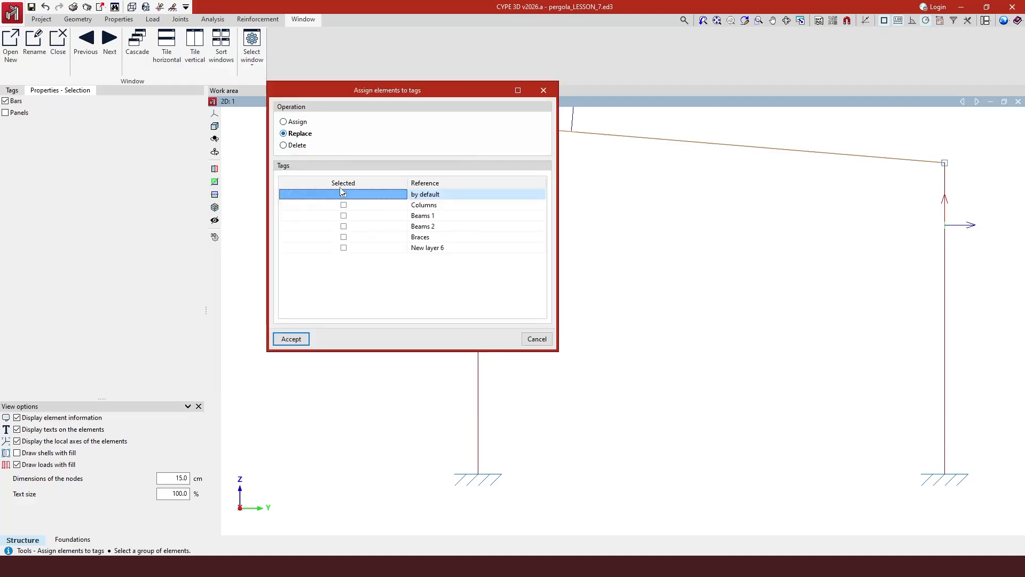
left_click(344, 216)
left_click(301, 343)
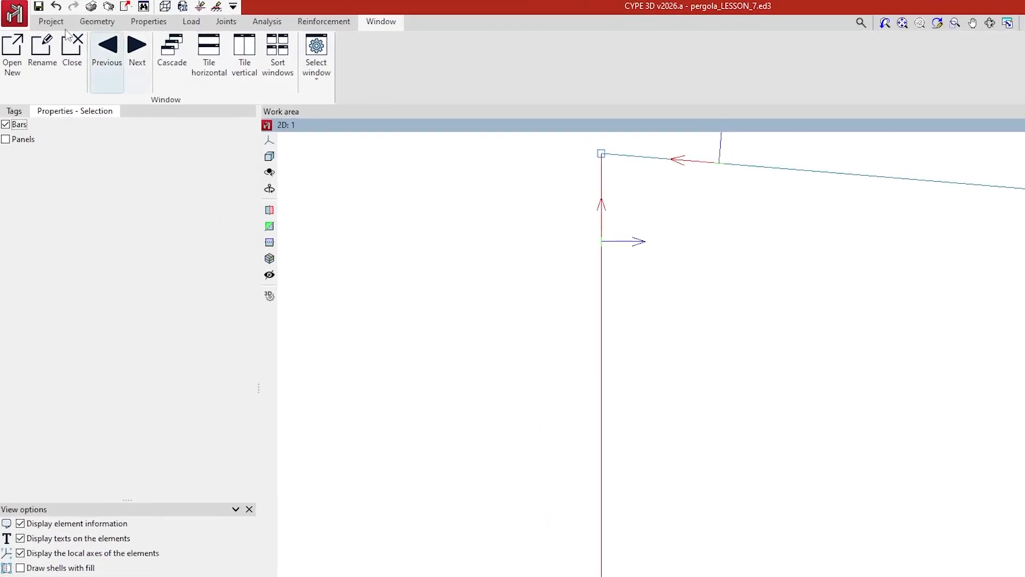
Go from the Project tab to the Geometry tab to reach the bar editing commands.
left_click(49, 24)
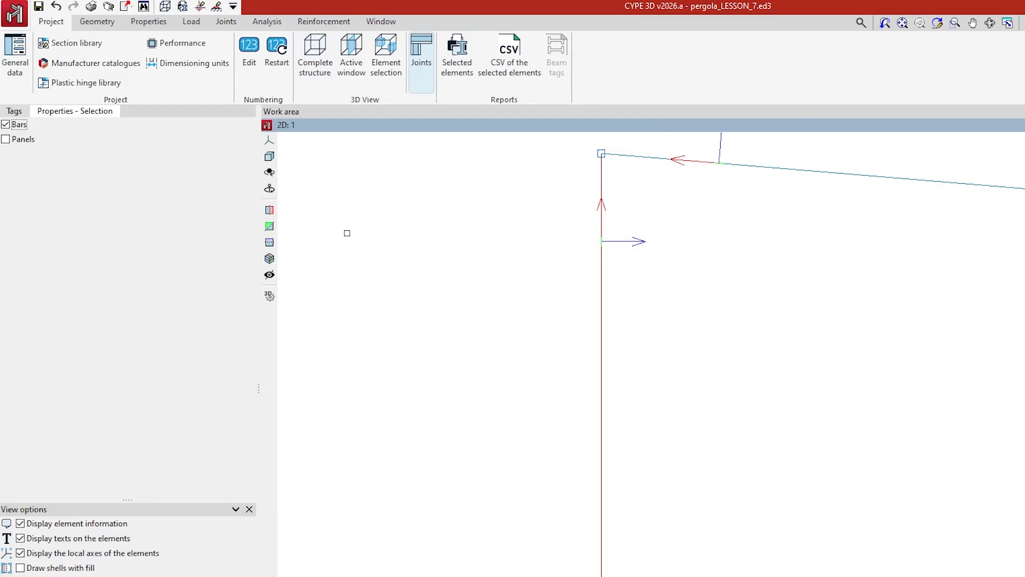
left_click(98, 22)
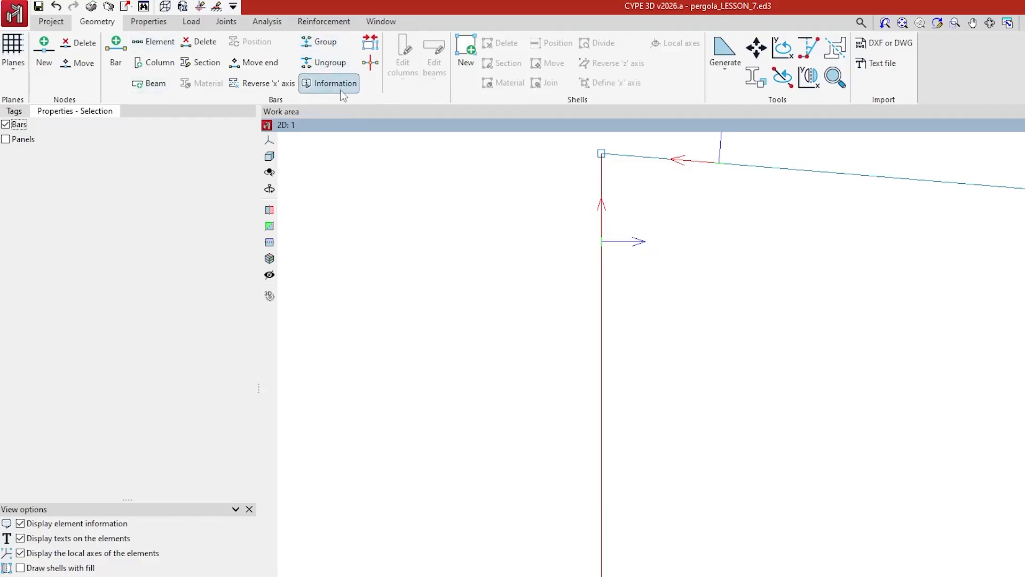
Use Bars > Section on both columns to bring up the Describe dialog.
left_click(209, 68)
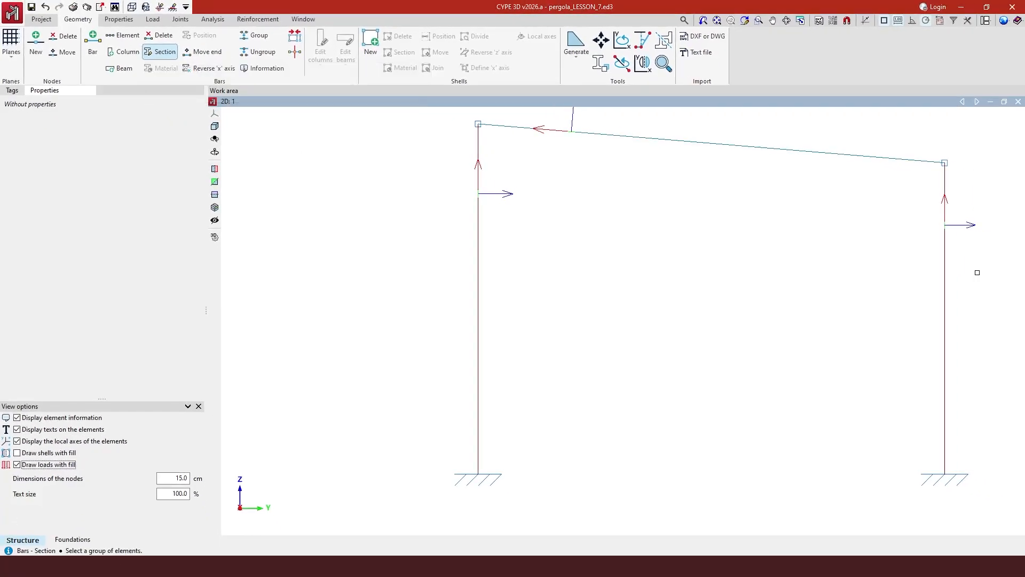
left_click_drag(976, 273, 424, 276)
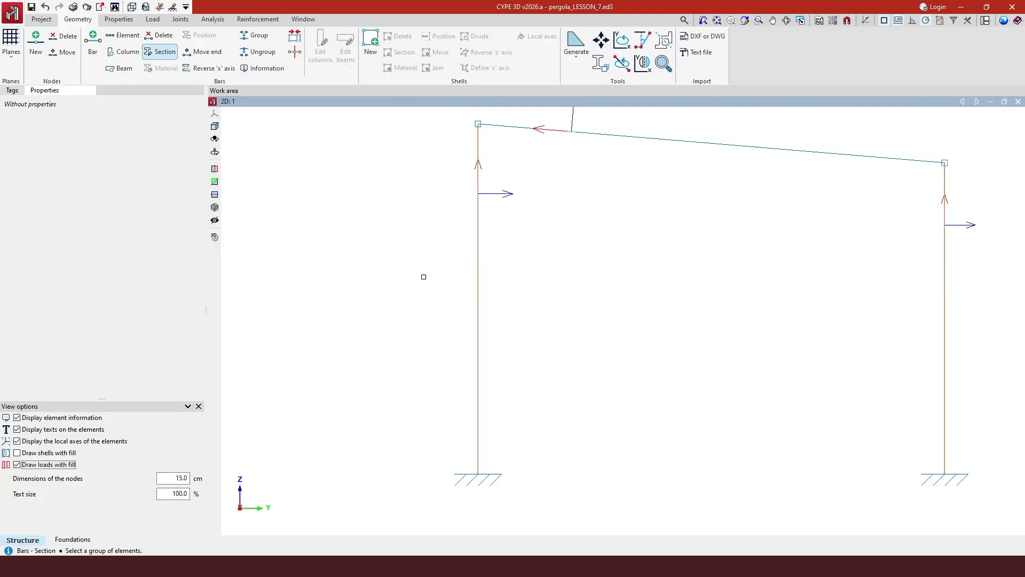
right_click(424, 276)
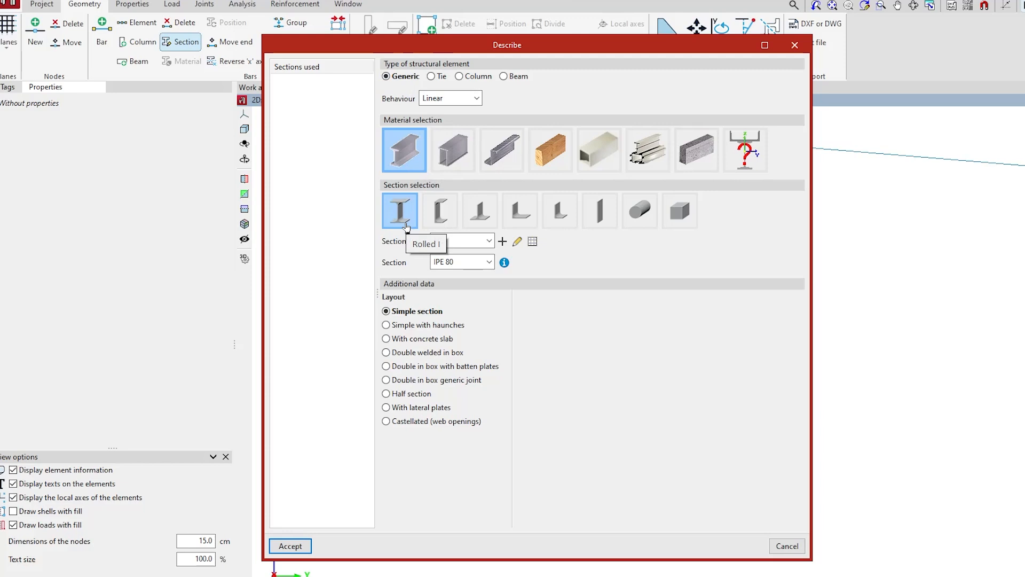
Give the columns the HE 240 A section from the HEA series and open the series list.
left_click(489, 241)
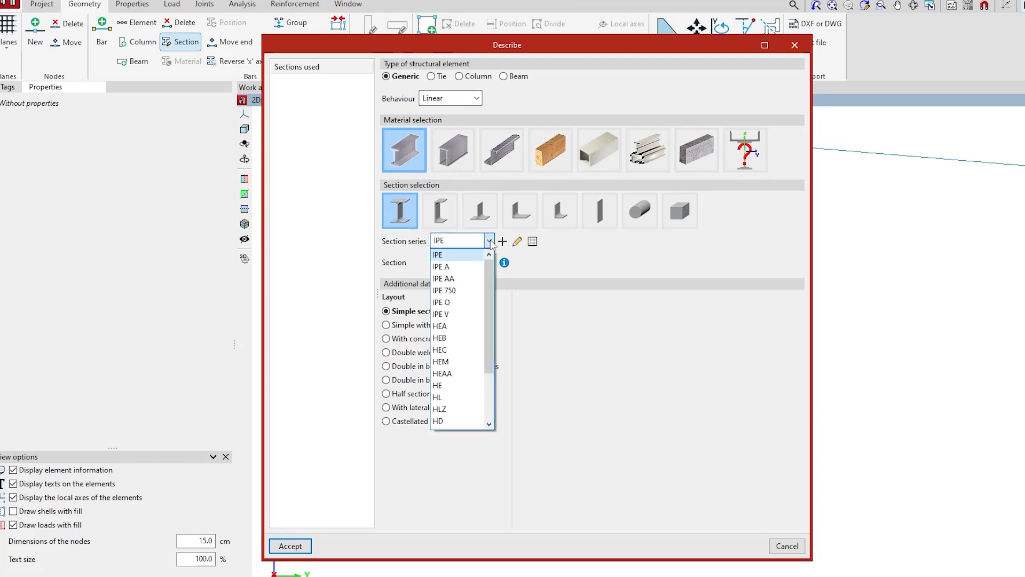
left_click(465, 328)
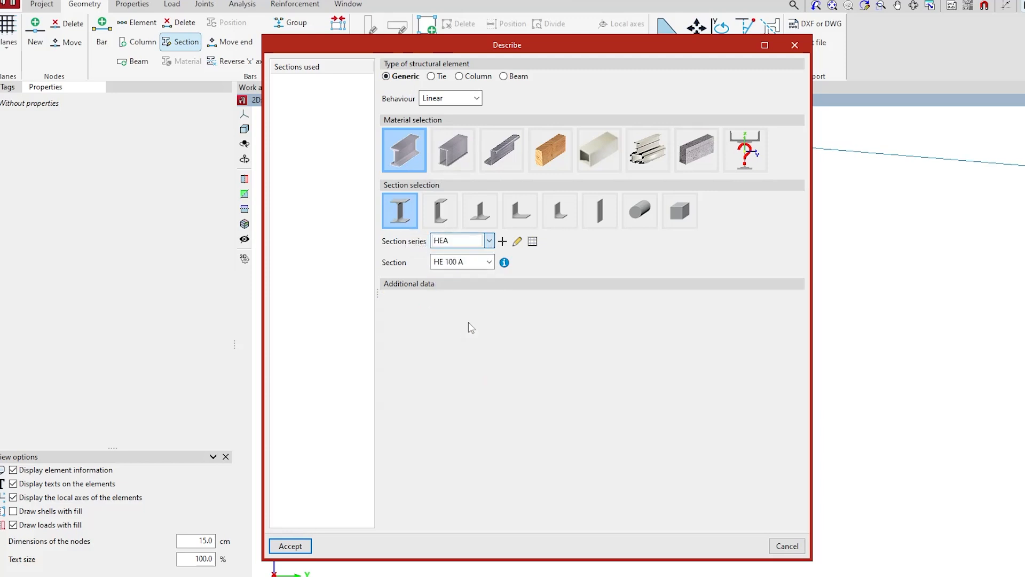
left_click(489, 265)
left_click(469, 365)
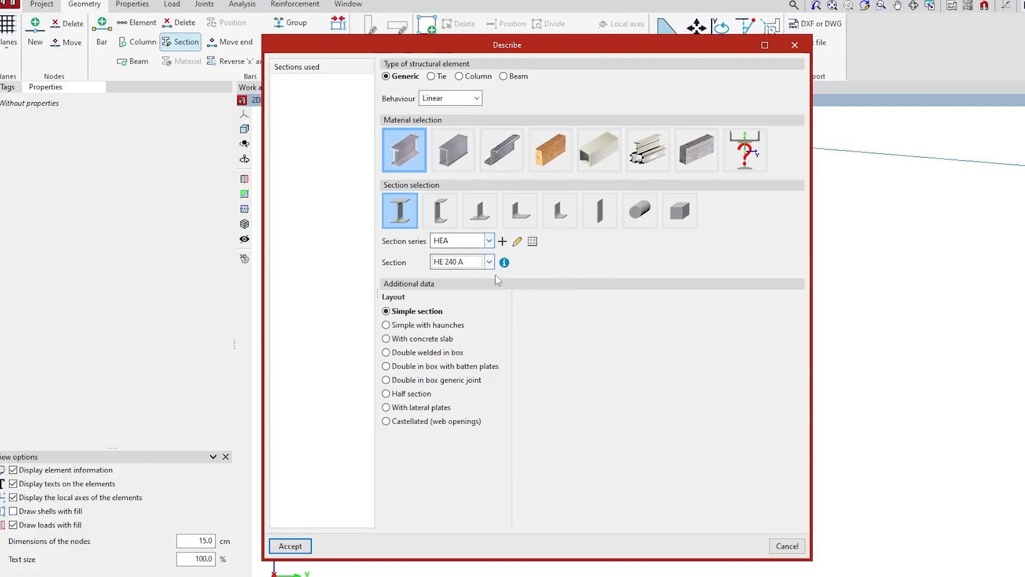
left_click(532, 243)
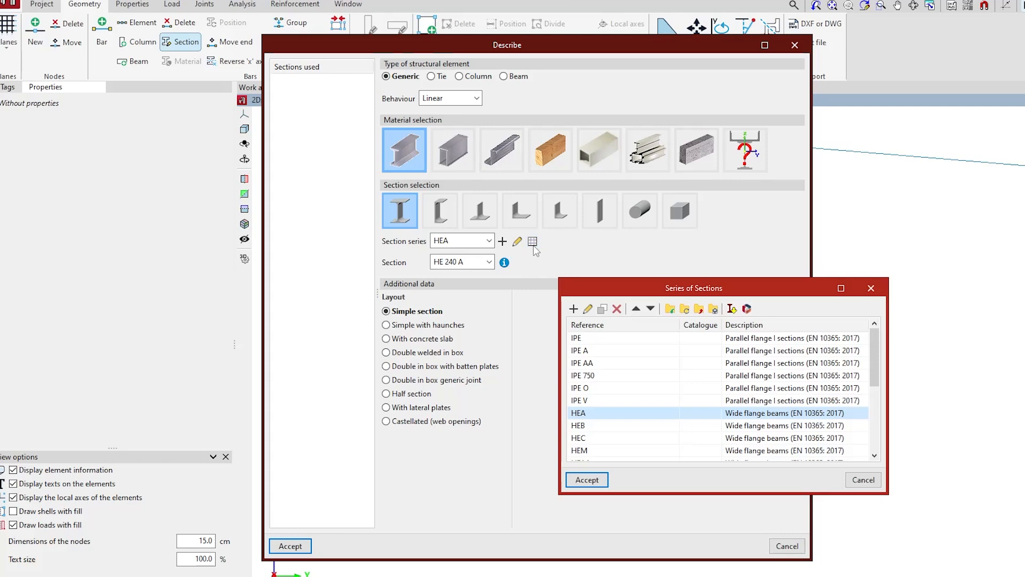
left_click_drag(671, 293, 691, 180)
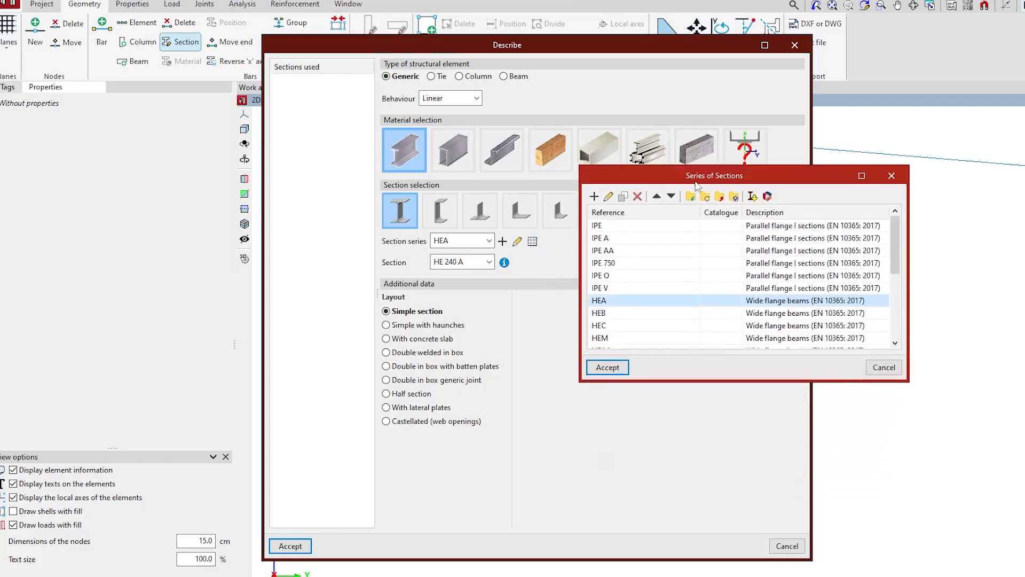
left_click(752, 196)
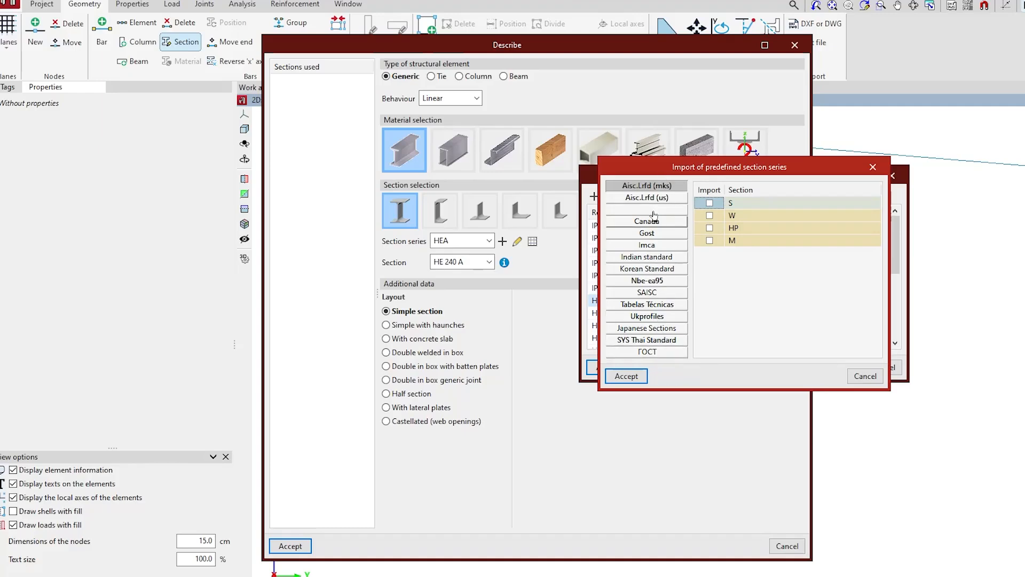
left_click(873, 167)
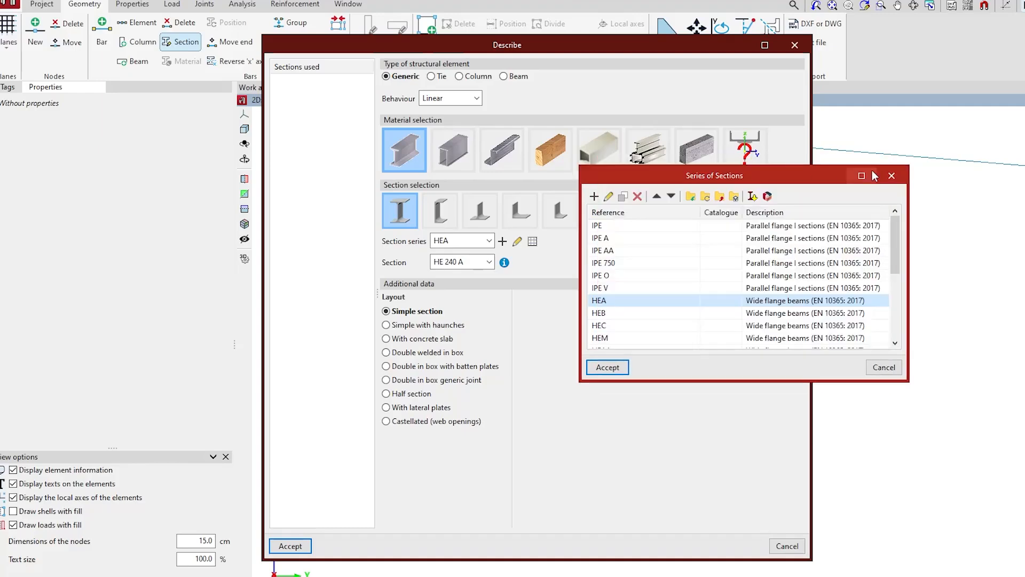
Look through the manufacturer catalogues, then close them and the Series of Sections list.
left_click(768, 196)
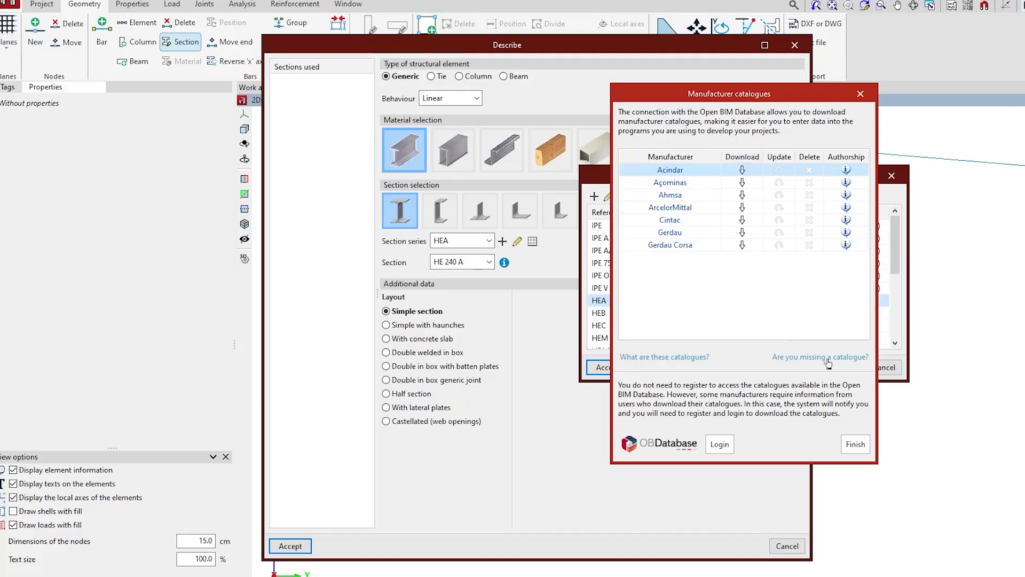
left_click(861, 94)
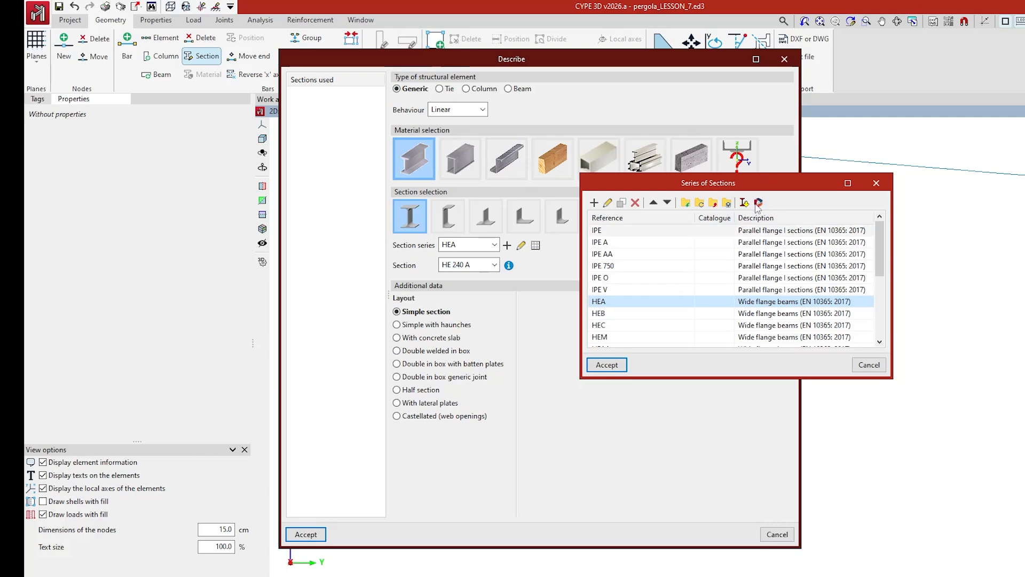
left_click(877, 183)
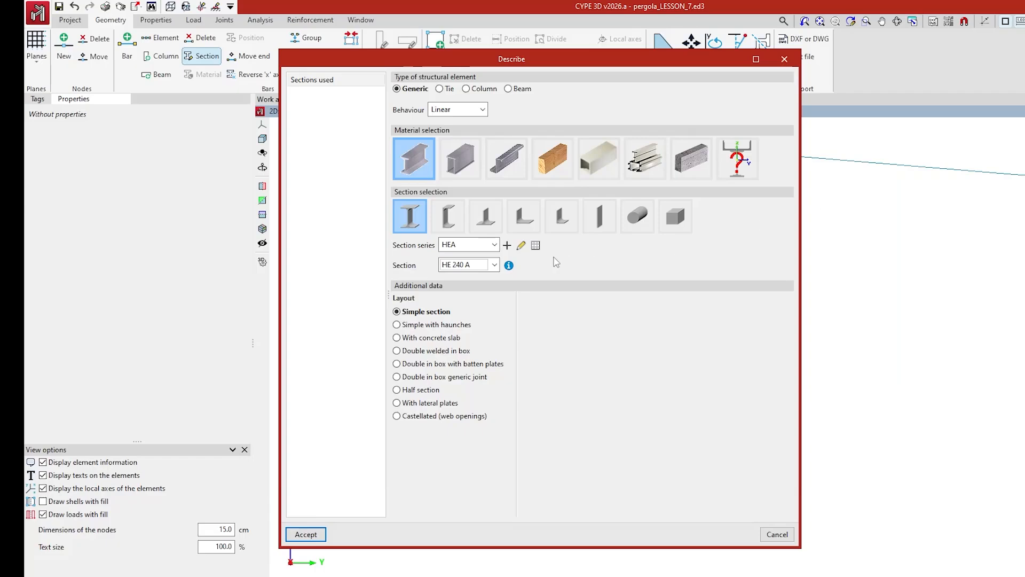
Create a new section series with the reference s1.
left_click(507, 246)
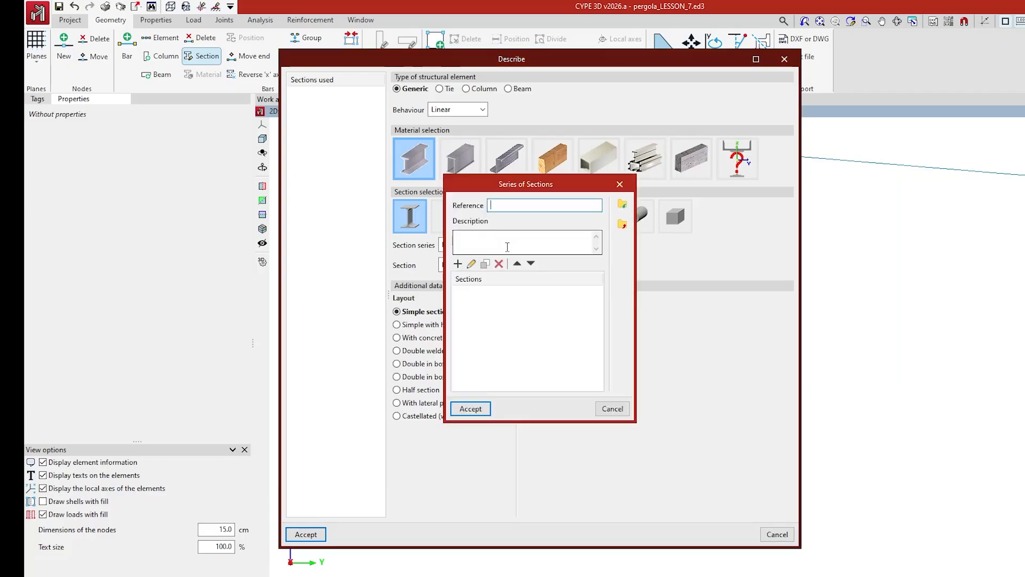
type("s1")
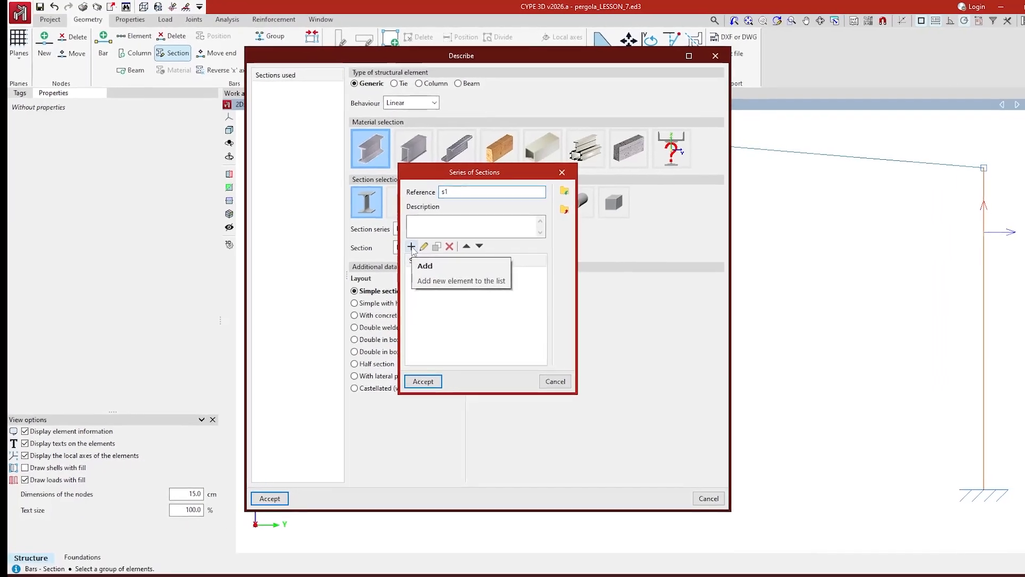
Add I-section '1' with 100 mm total depth to series s1 and accept it.
left_click(396, 241)
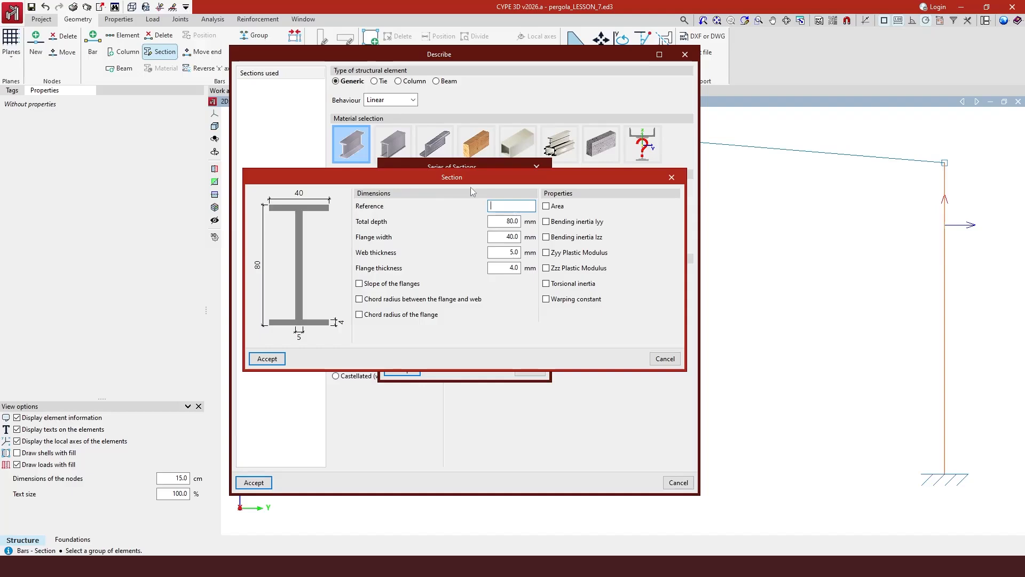
left_click_drag(529, 183, 826, 167)
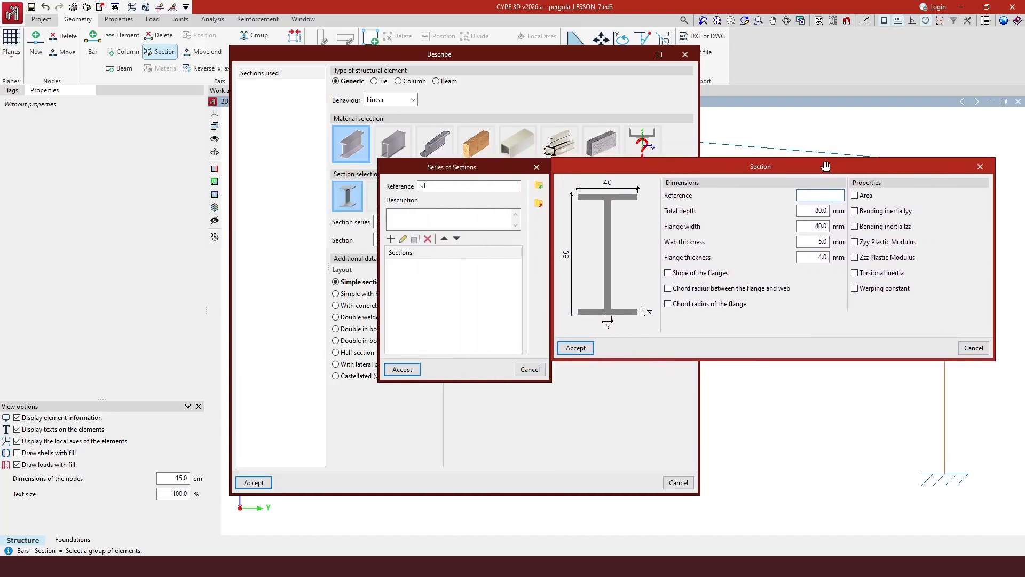
double_click(814, 211)
type("100")
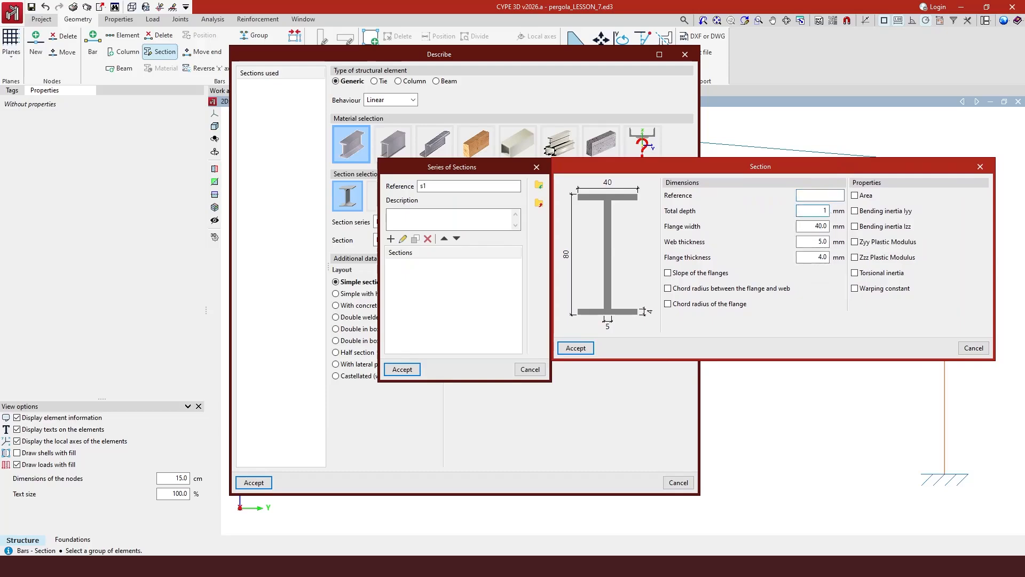
left_click(822, 226)
left_click(823, 196)
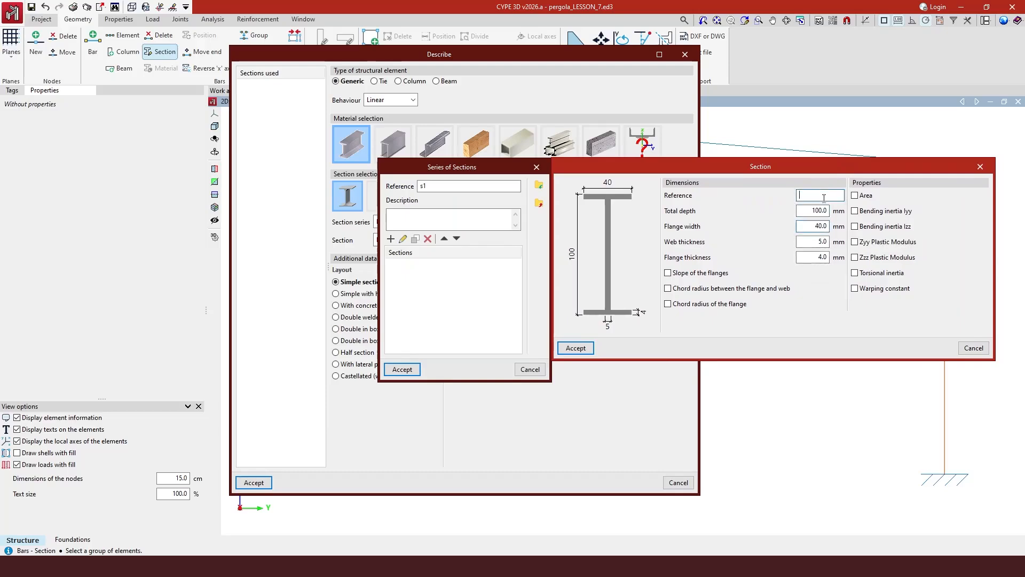
type("1")
left_click(576, 348)
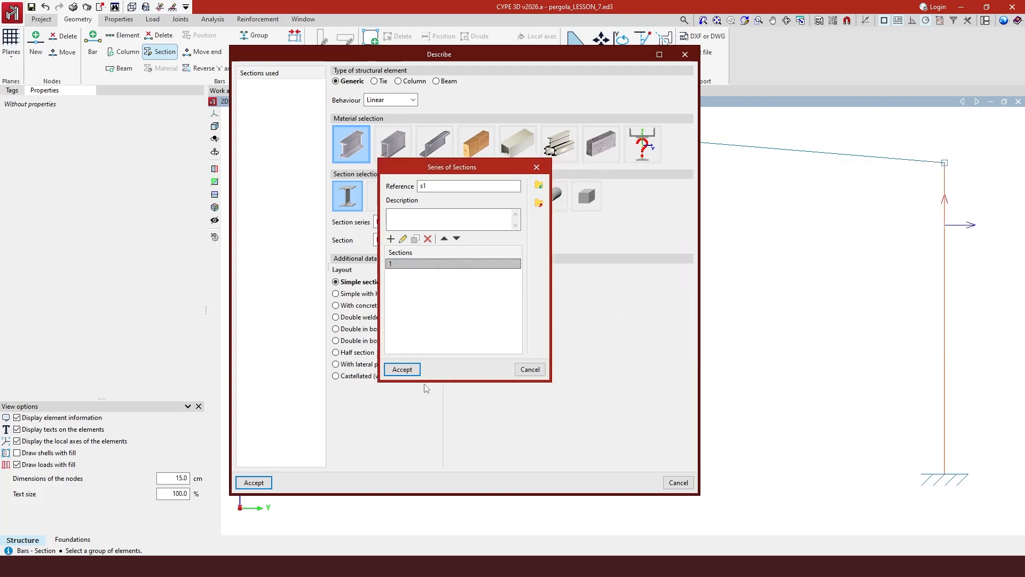
Assign the HEA-series HE 240 A section to both frame columns, leaving fire situation unconsidered.
left_click(405, 369)
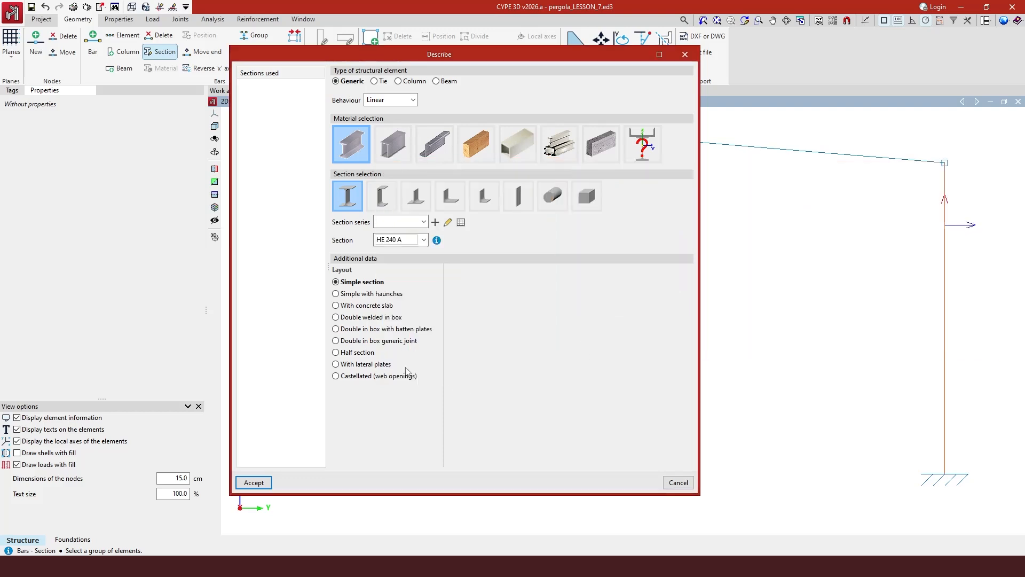
left_click(425, 221)
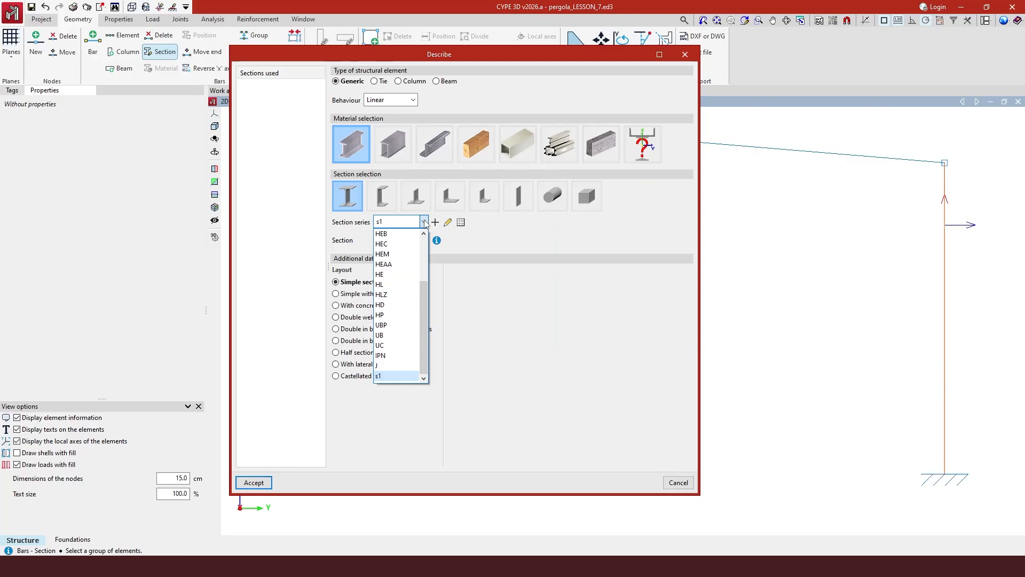
scroll(403, 259, "up", 3)
left_click(391, 257)
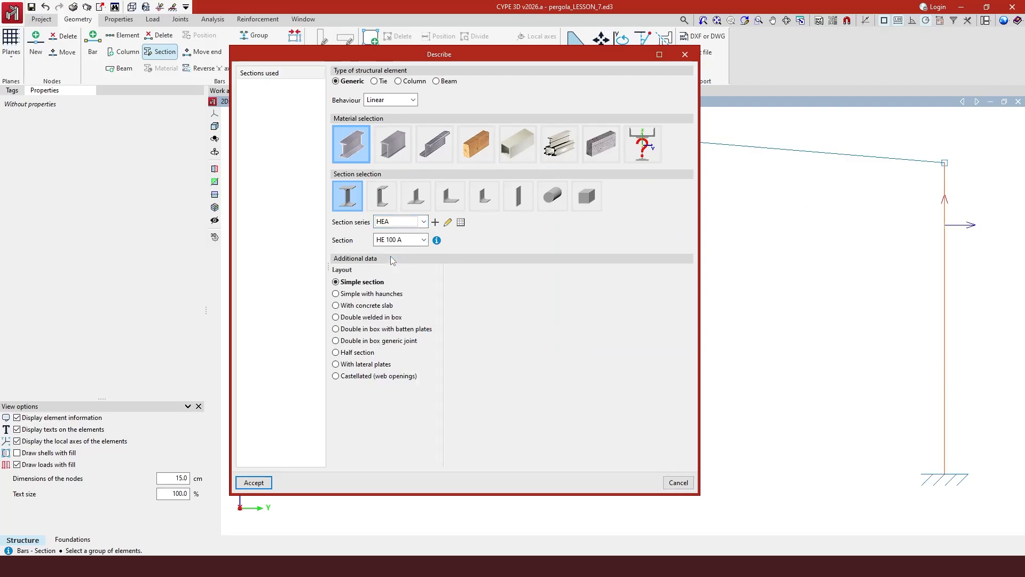
left_click(424, 240)
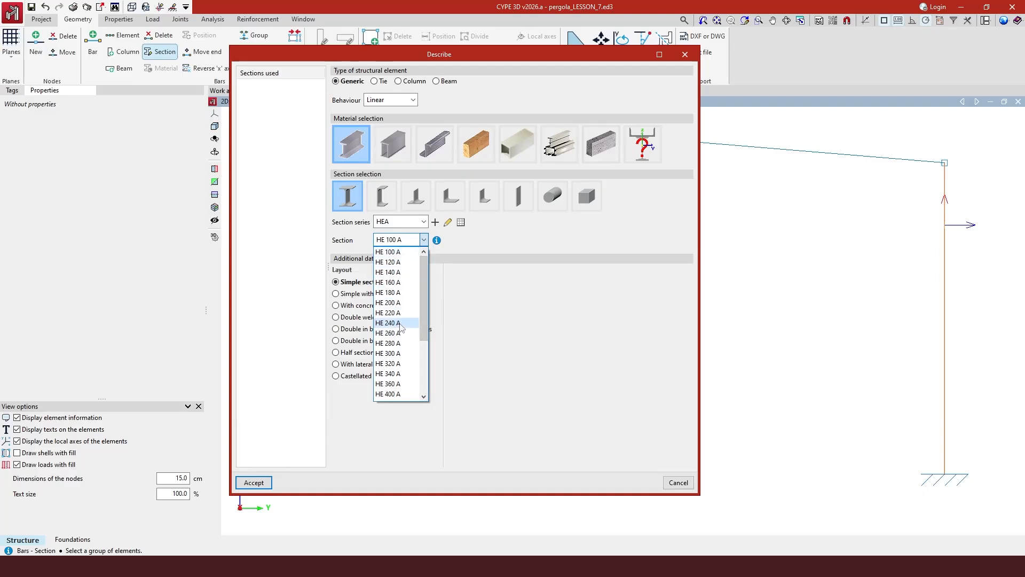
left_click(399, 323)
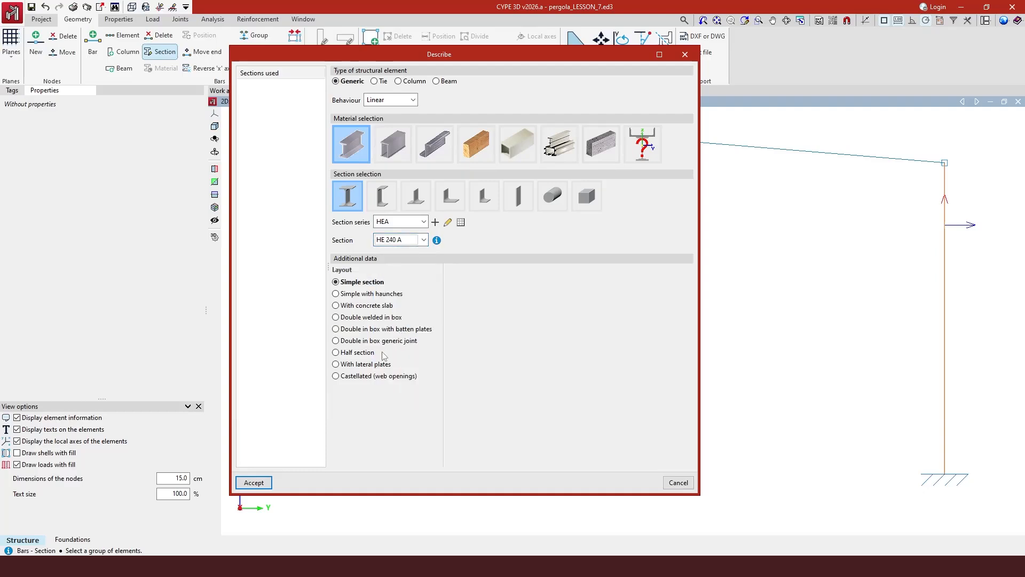
left_click(261, 483)
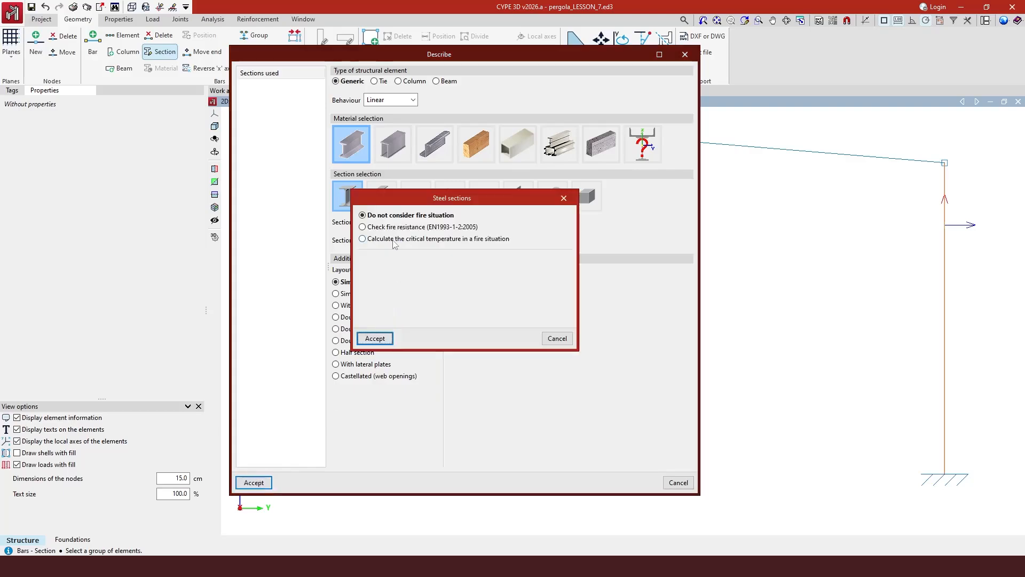
left_click(373, 339)
key("Return")
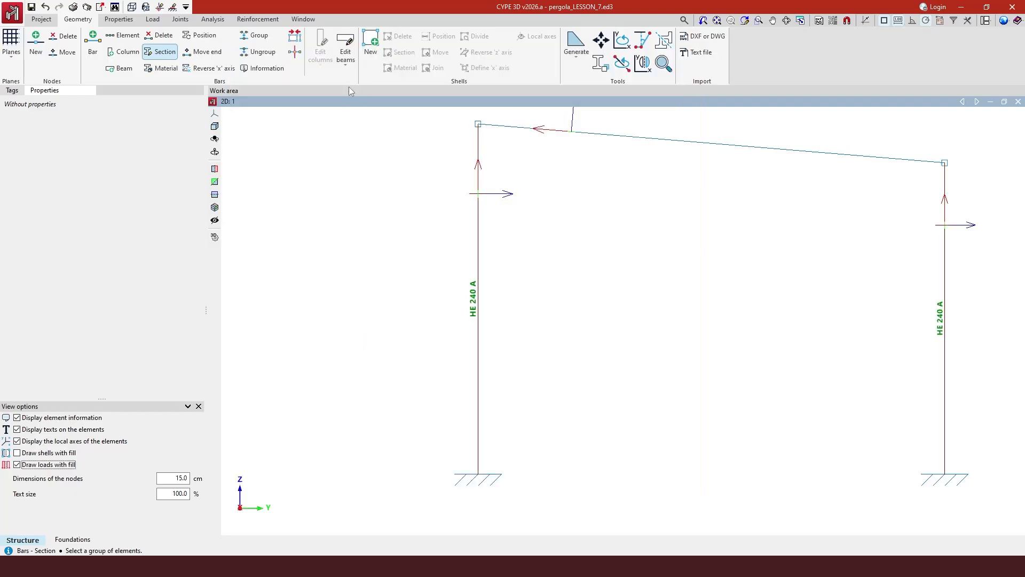
Switch to the 3D view of the three portal frames and show the Tags layer list.
left_click(303, 19)
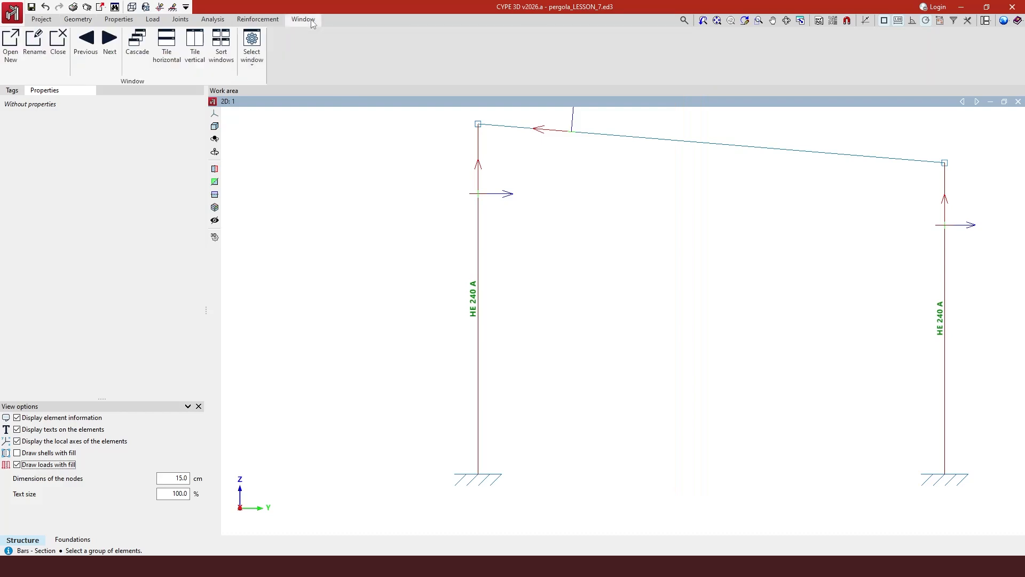
left_click(254, 70)
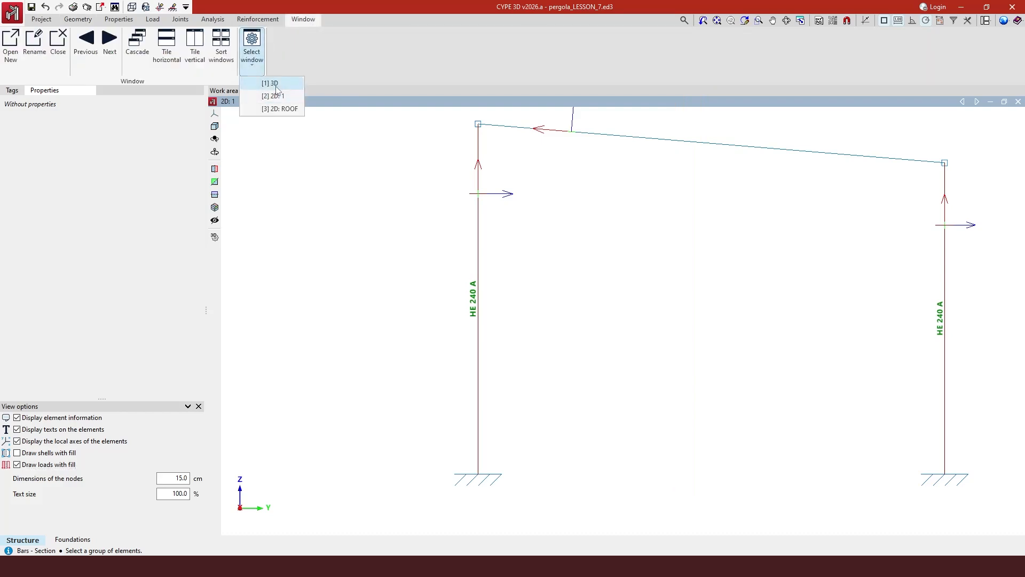
left_click(276, 84)
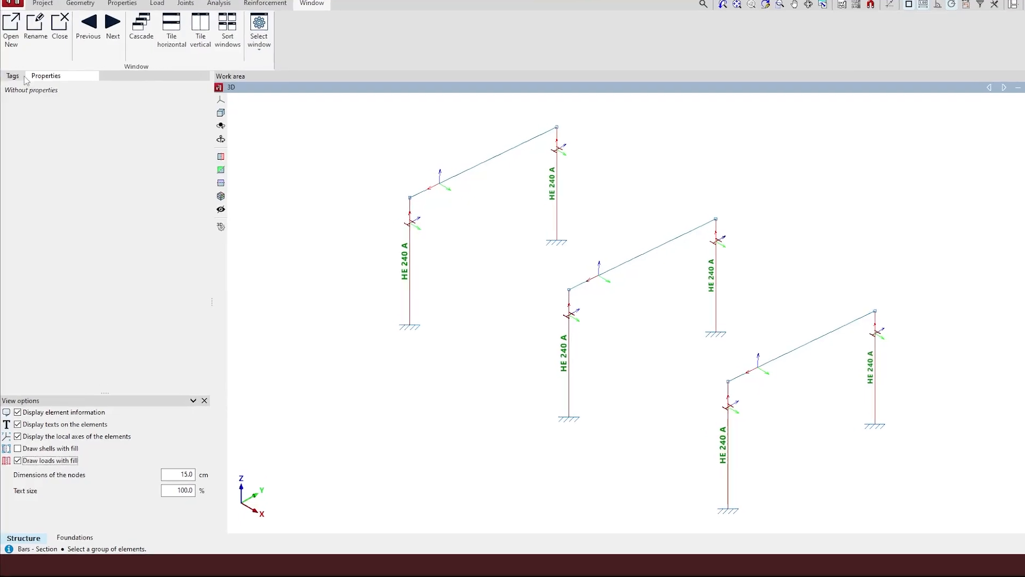
left_click(17, 7)
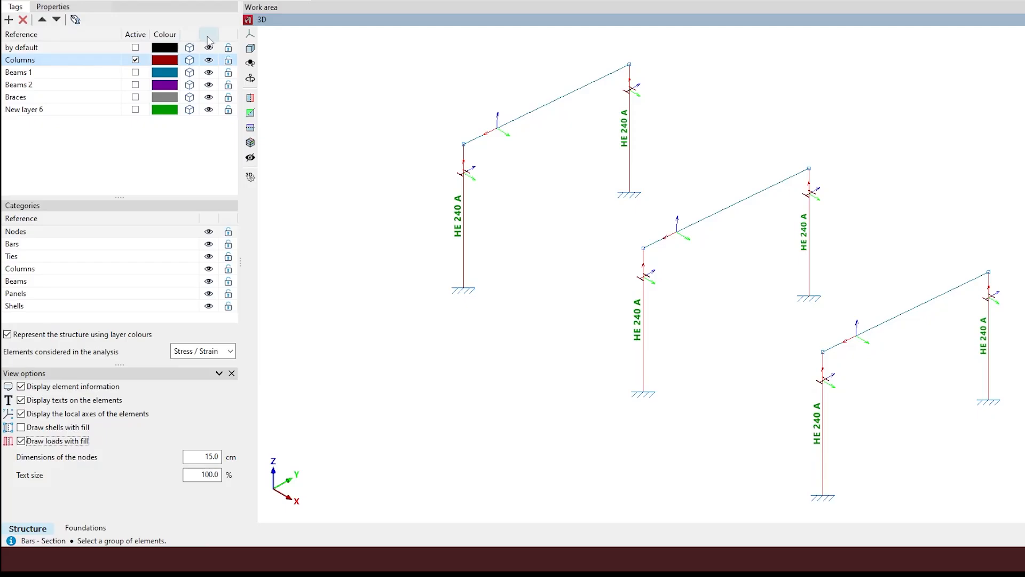
Toggle solid rendering of the Columns layer on and off, then hide the Columns layer.
left_click(189, 60)
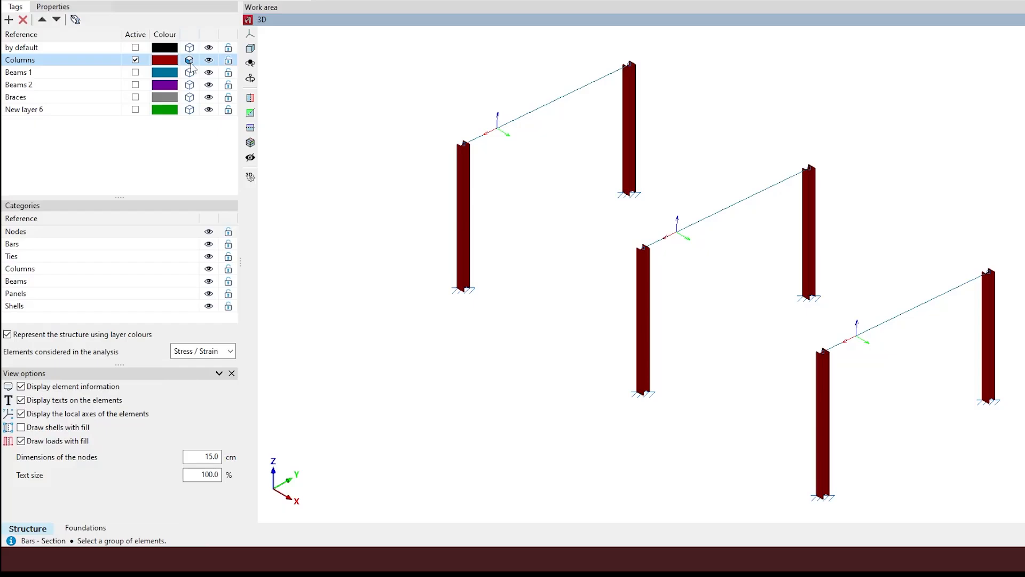
left_click(189, 61)
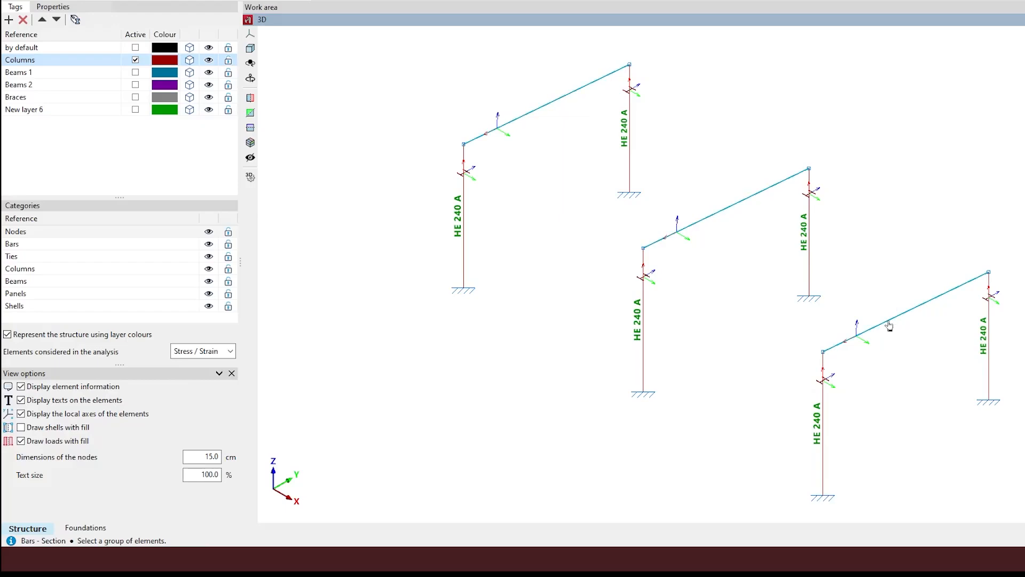
left_click(209, 60)
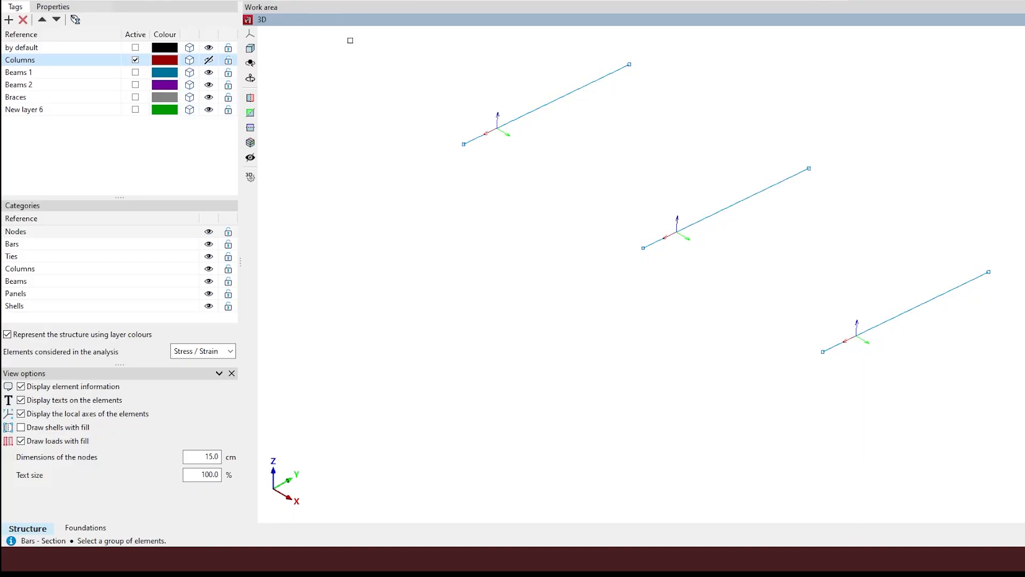
Confirm the beams' HE 240 A section, draw Beams 1 as solid members, and show Columns again.
left_click_drag(355, 41, 1002, 373)
right_click(616, 278)
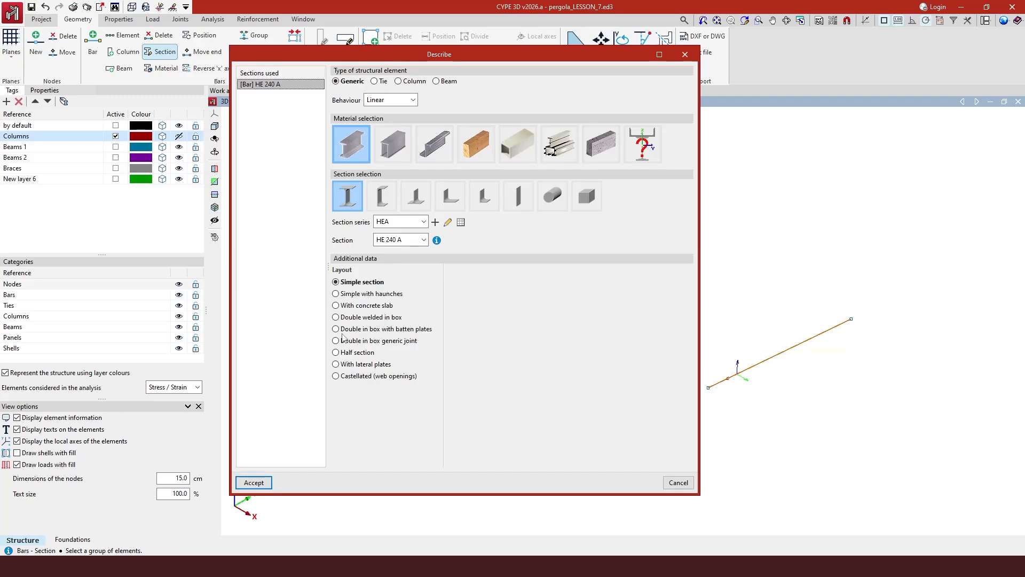
left_click(259, 483)
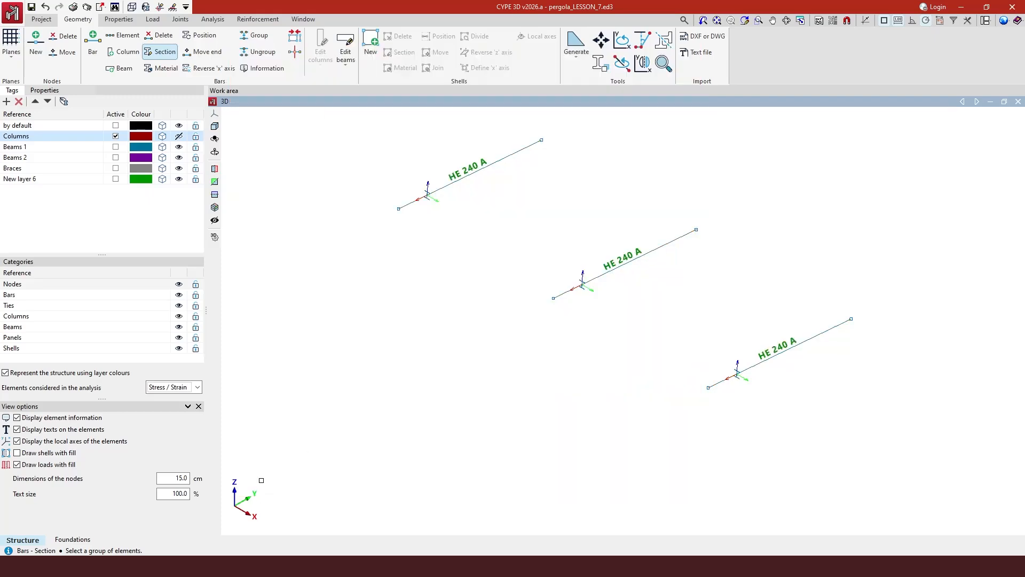
left_click(163, 147)
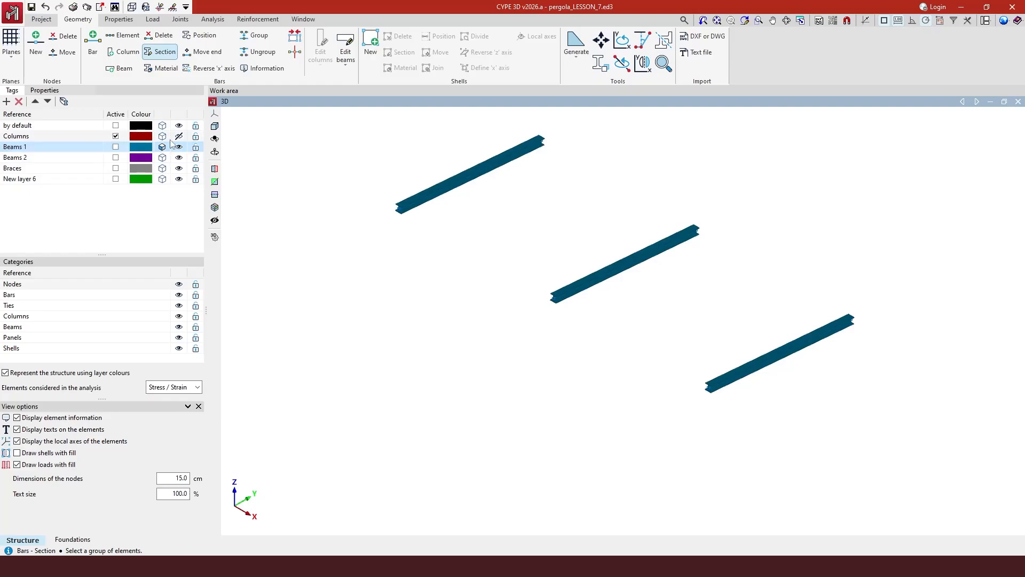
left_click(179, 136)
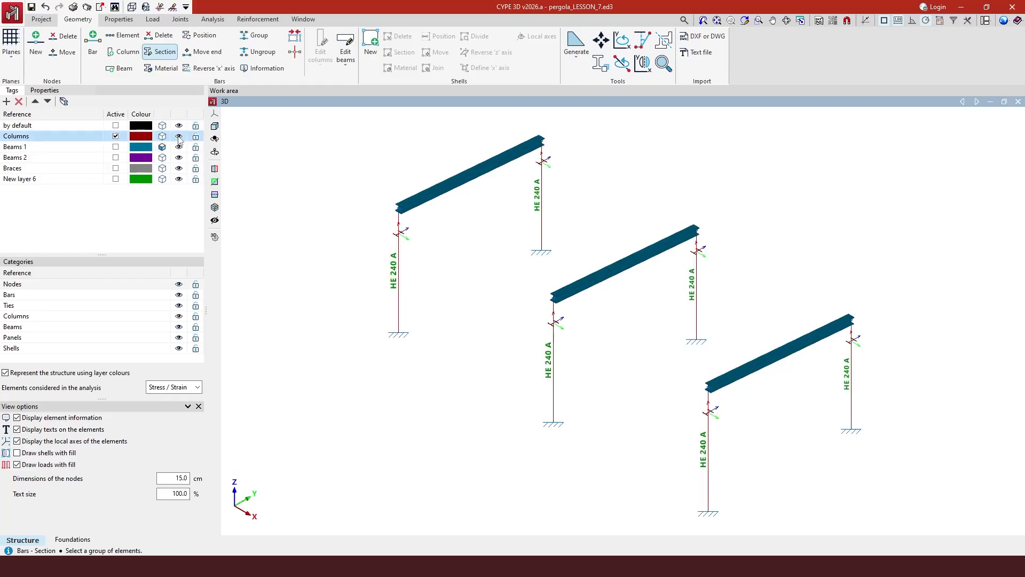
Draw the HE 240 A columns as solid red 3D sections.
left_click(163, 137)
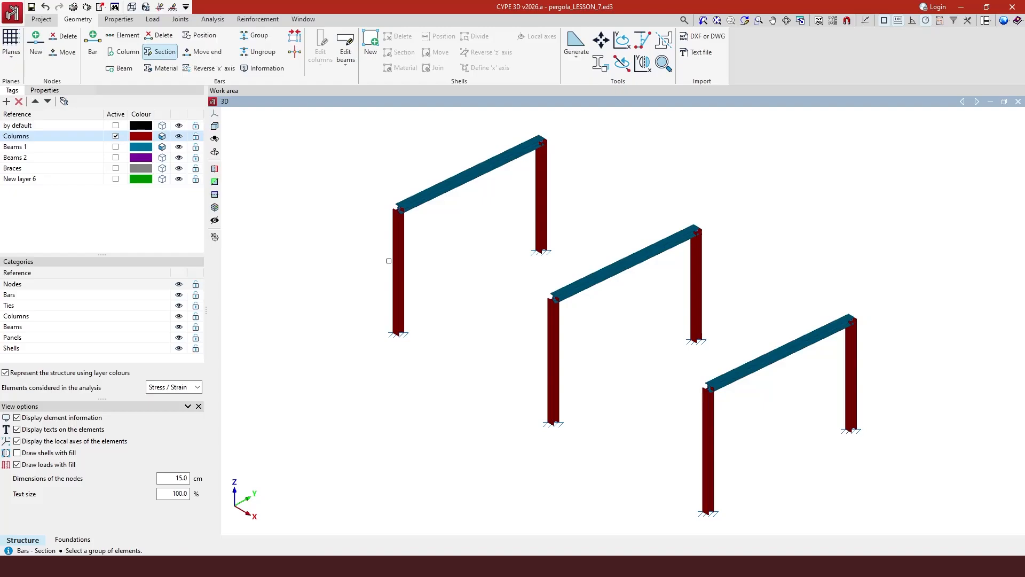
Switch to the 2D: 1 single-frame elevation and open the Object Snap settings.
left_click(302, 20)
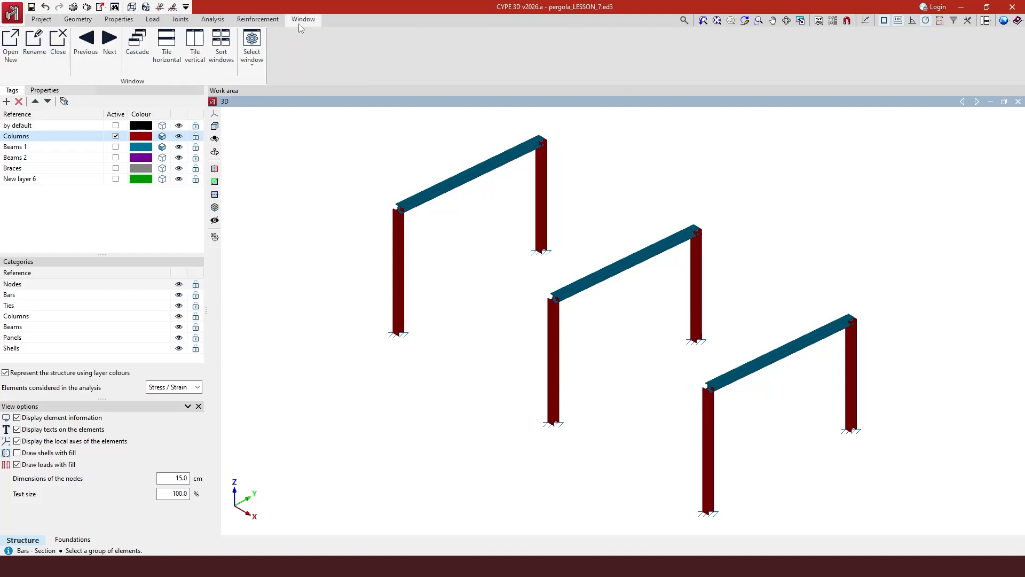
left_click(251, 46)
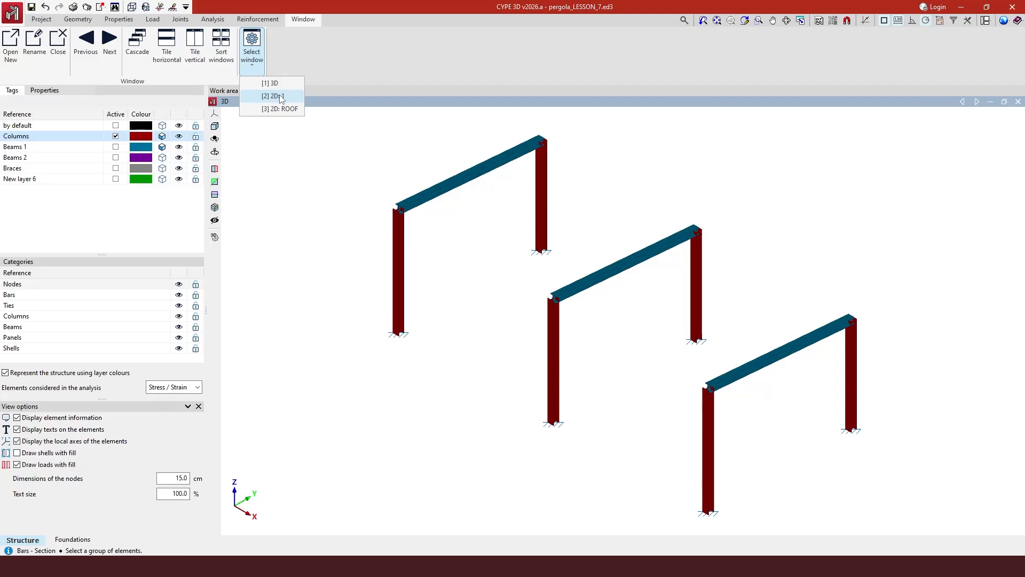
left_click(278, 96)
scroll(416, 348, "down", 2)
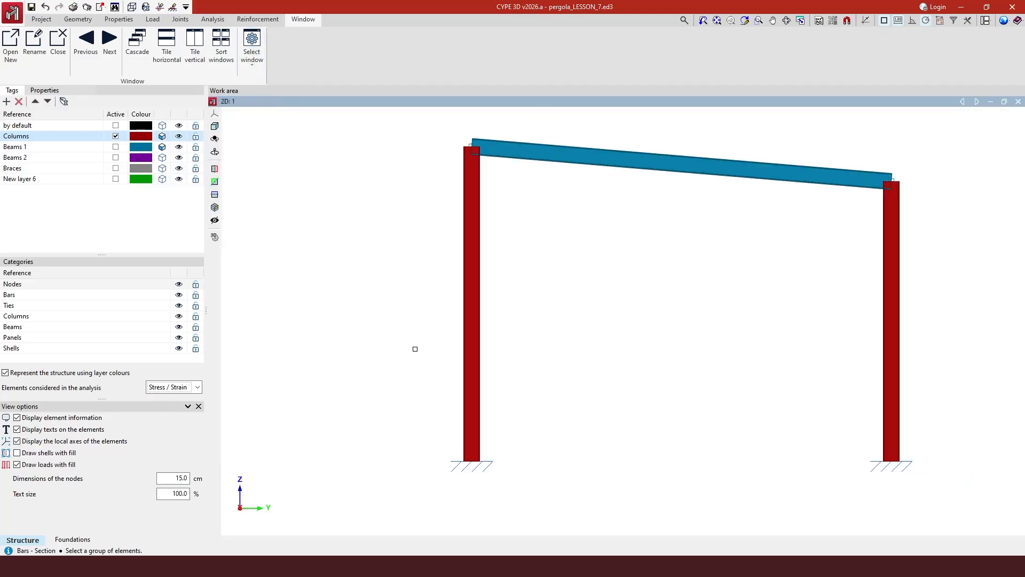
scroll(984, 249, "up", 1)
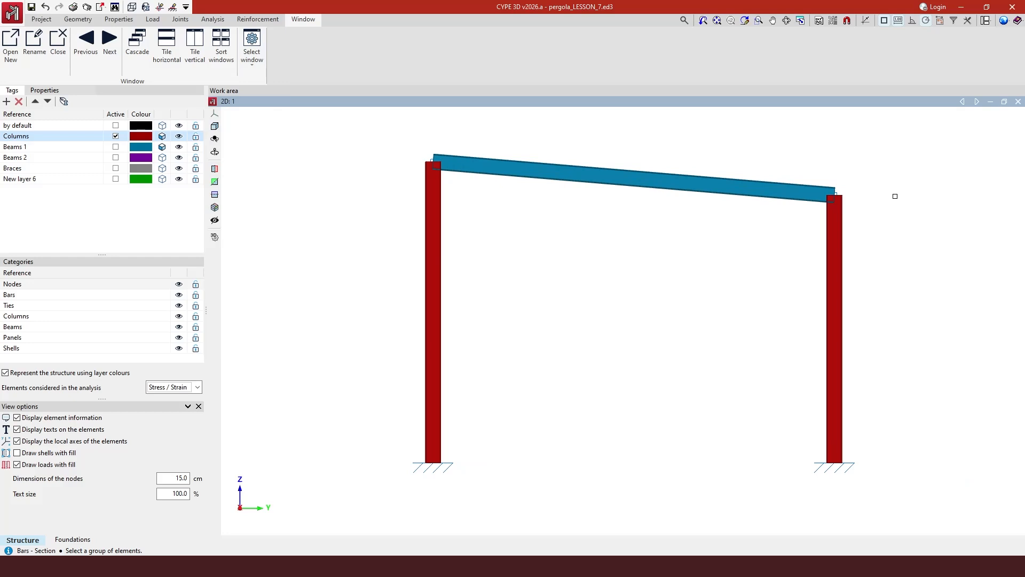
left_click(885, 22)
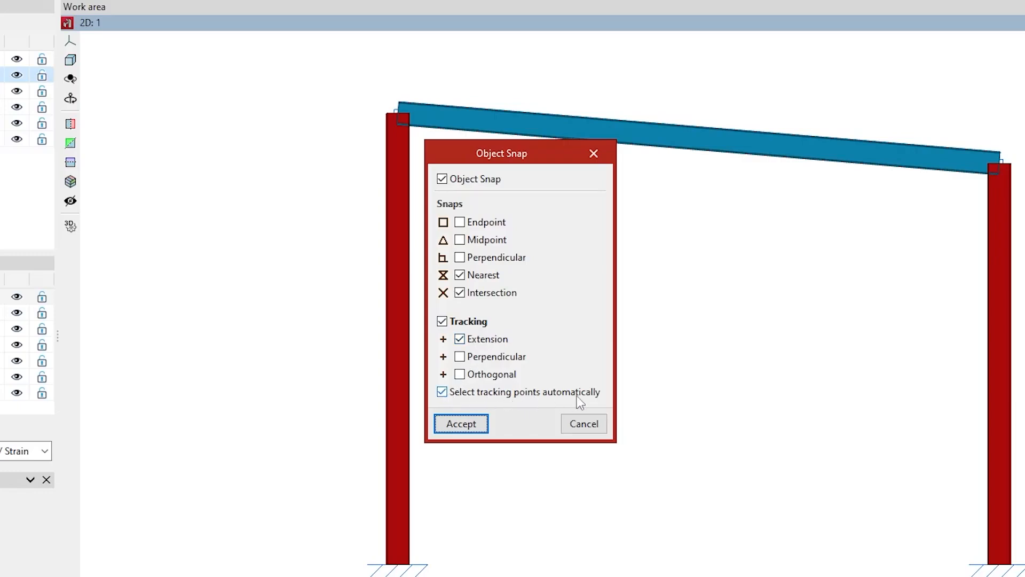
Accept Object Snap with Nearest, Intersection, Extension and automatic tracking enabled.
left_click(594, 154)
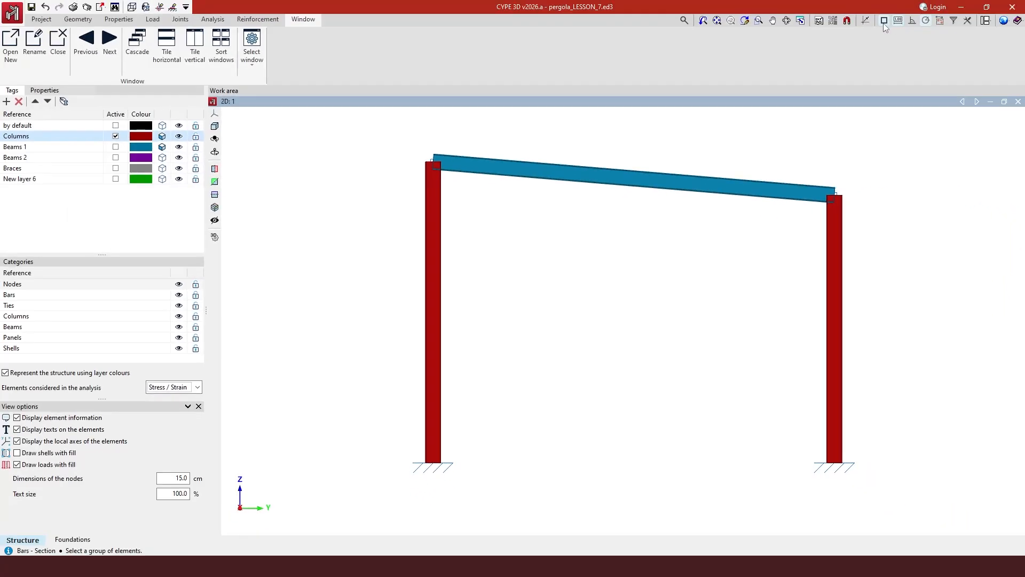
left_click(884, 21)
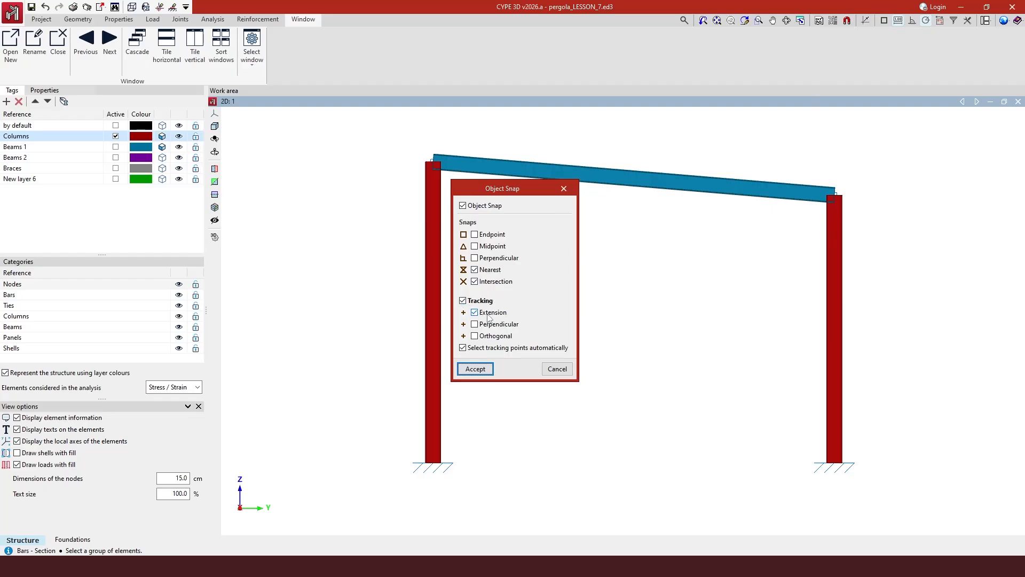
left_click(474, 370)
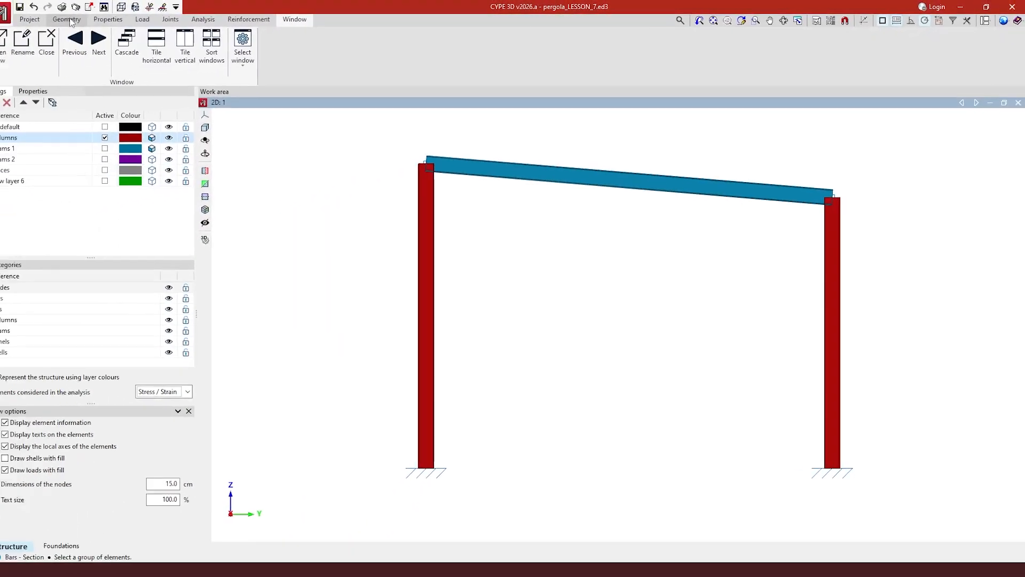
Start a new bar on the active Beams 1 layer with the HE 240 A section.
left_click(67, 19)
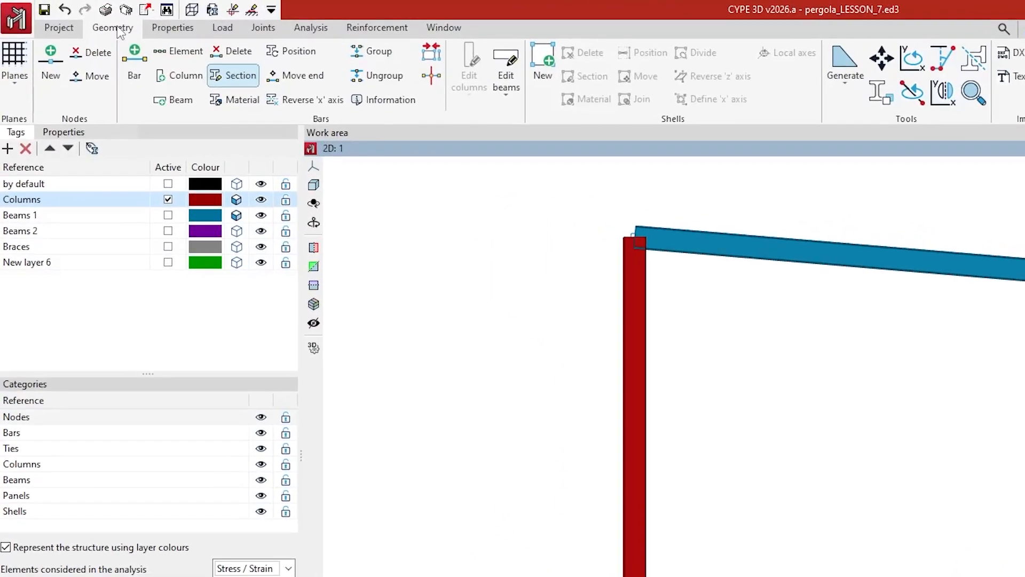
left_click(73, 134)
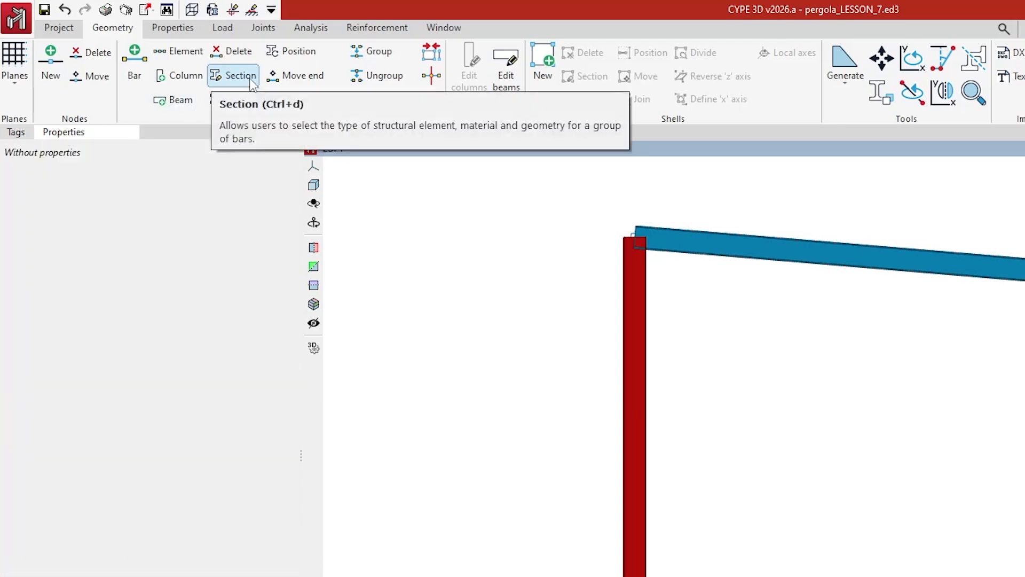
left_click(130, 58)
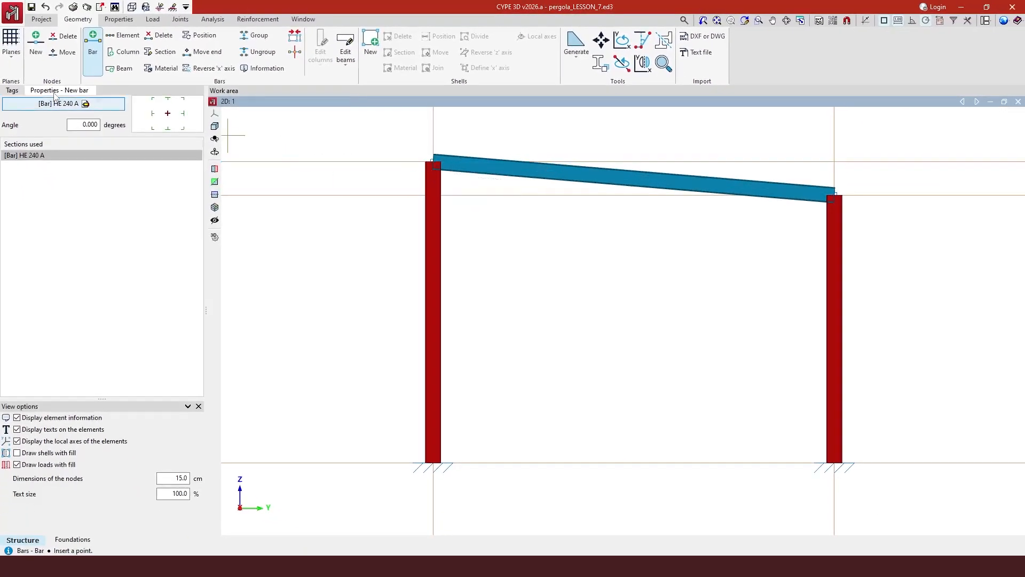
left_click(12, 92)
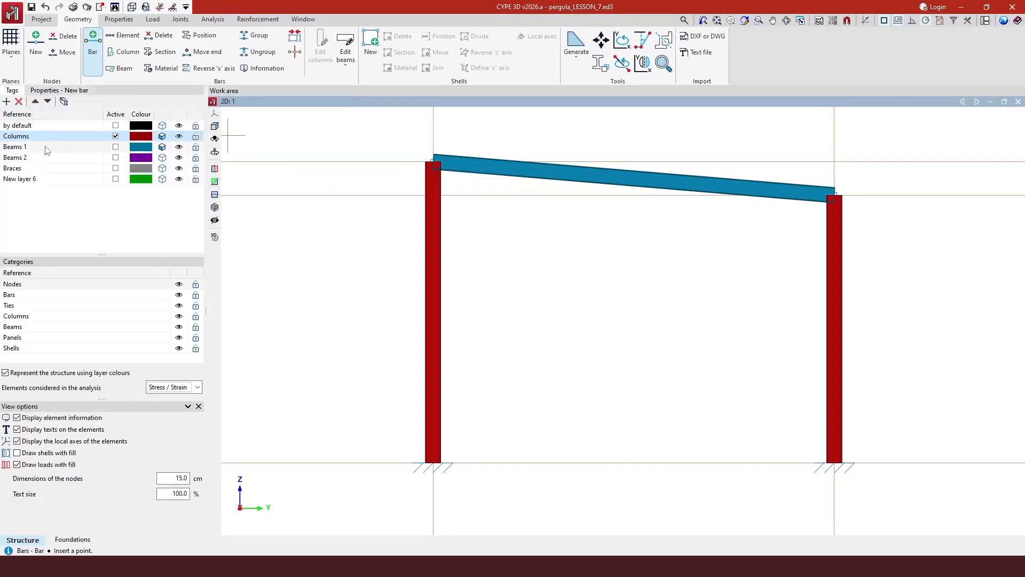
left_click(116, 147)
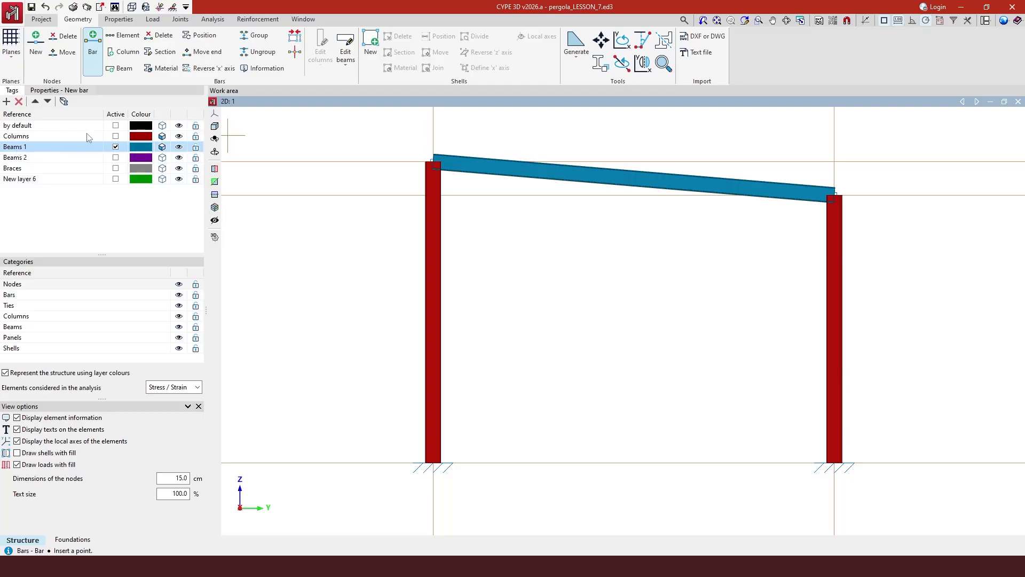
left_click(72, 92)
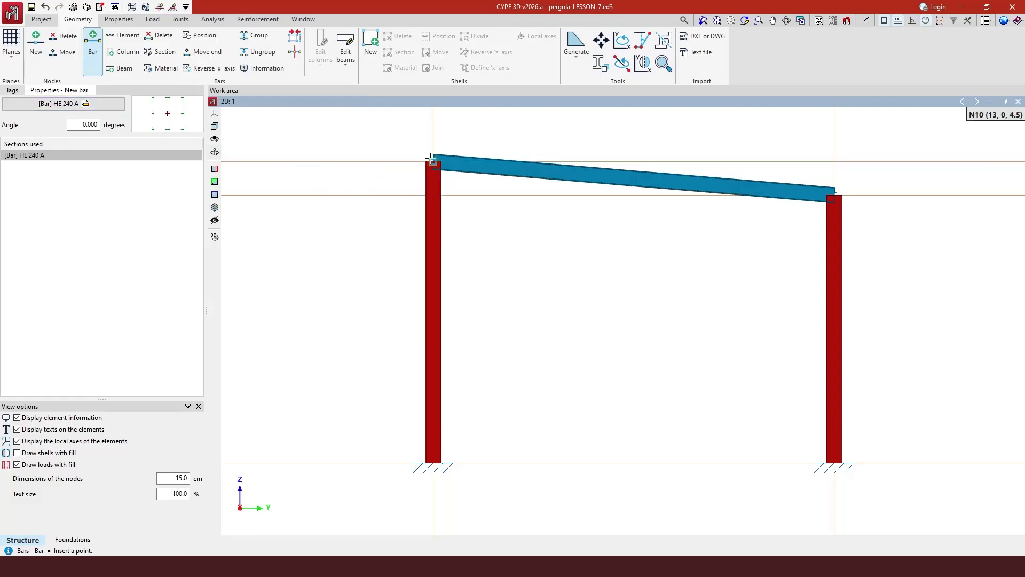
Draw a 1.003 m bar from beam-end node N10, overhanging the left column.
scroll(433, 163, "up", 2)
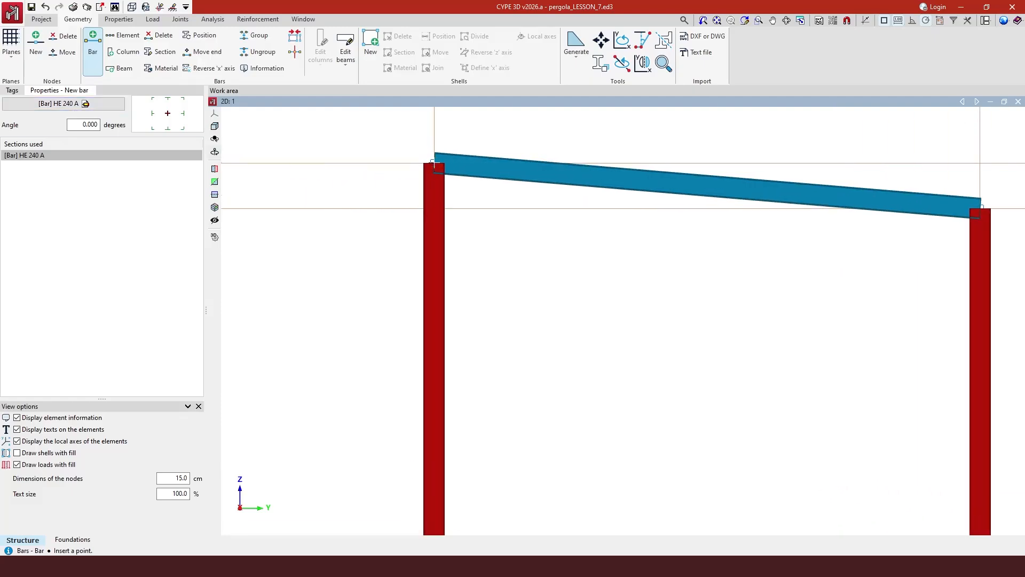
left_click(433, 163)
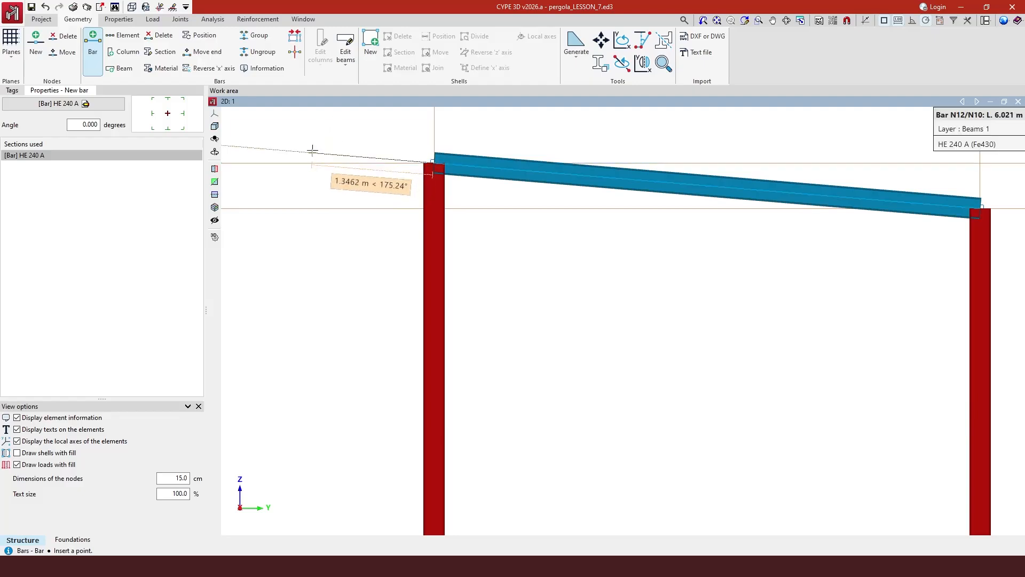
scroll(634, 201, "down", 2)
scroll(422, 145, "up", 3)
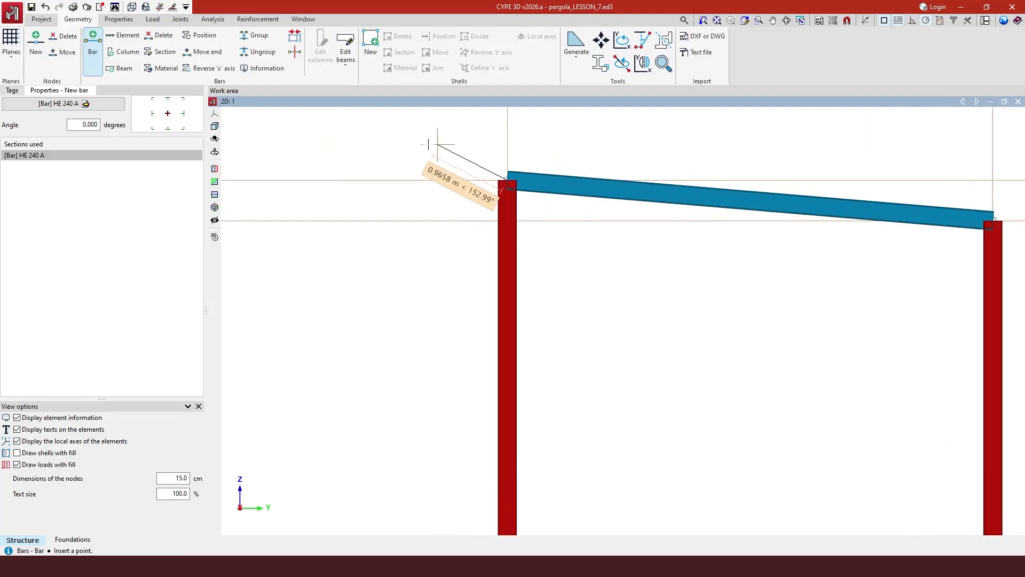
scroll(406, 144, "up", 1)
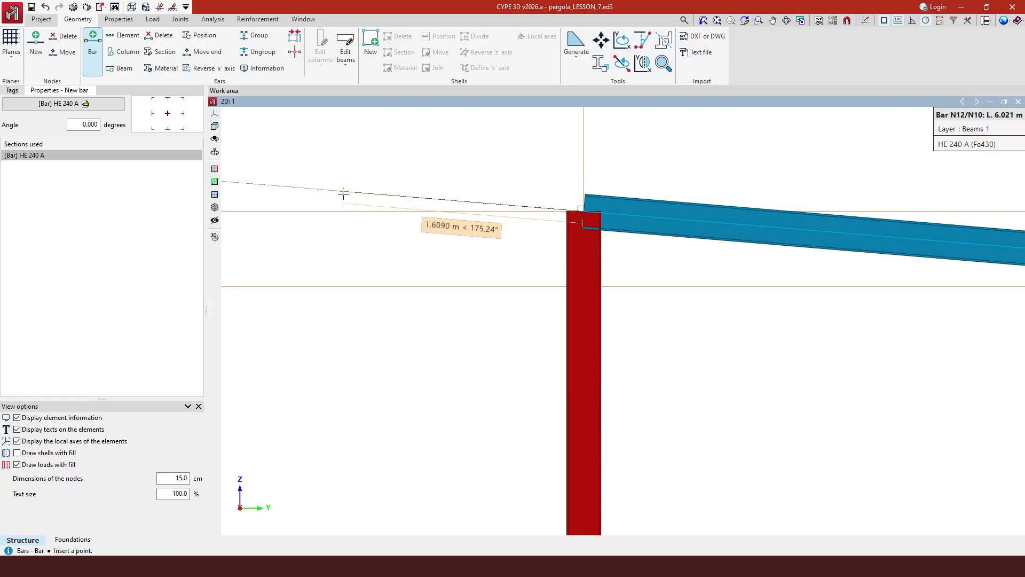
key("space")
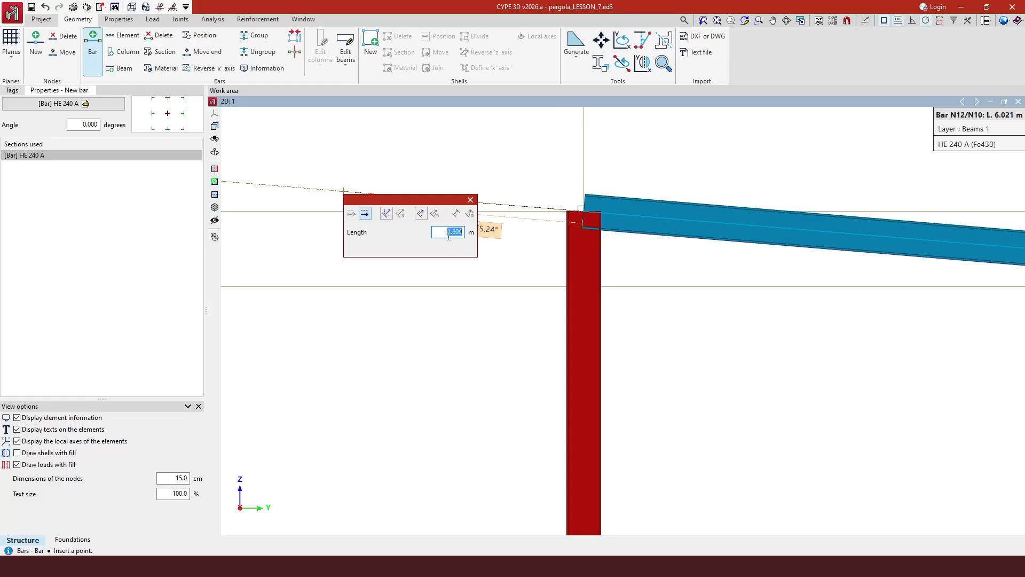
type("1.003")
key("Return")
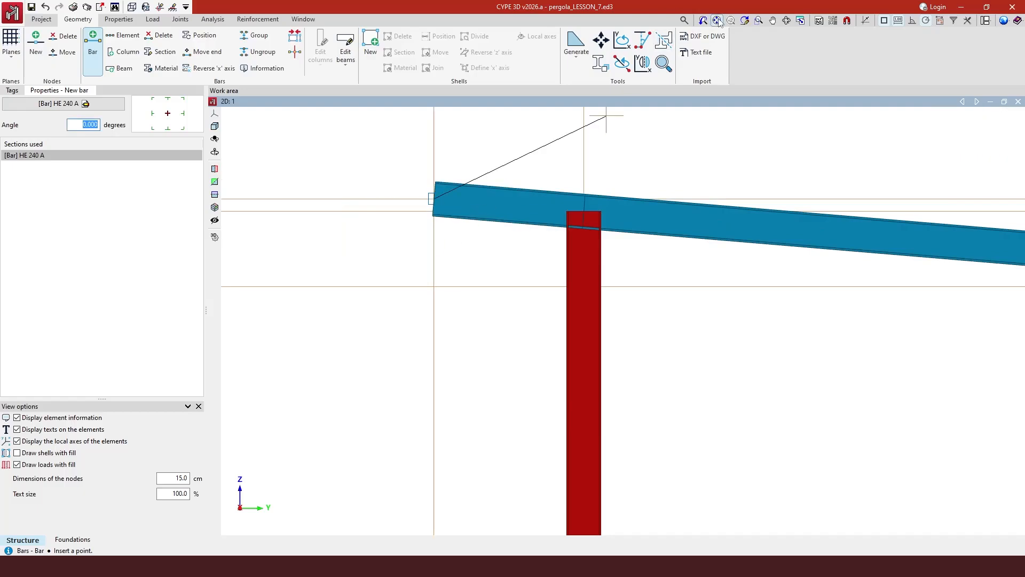
left_click(717, 20)
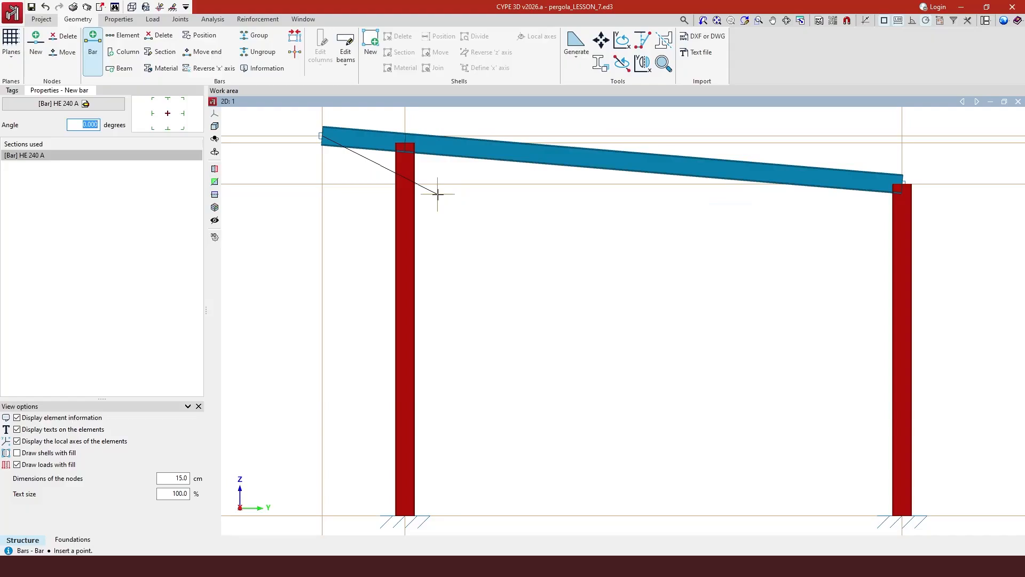
key("Escape")
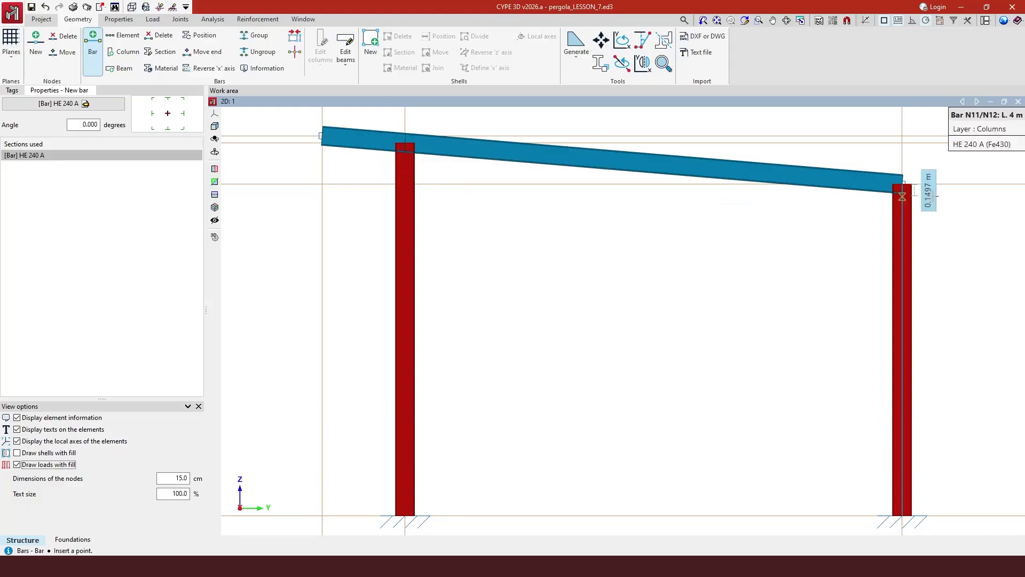
scroll(534, 190, "down", 2)
scroll(881, 211, "up", 1)
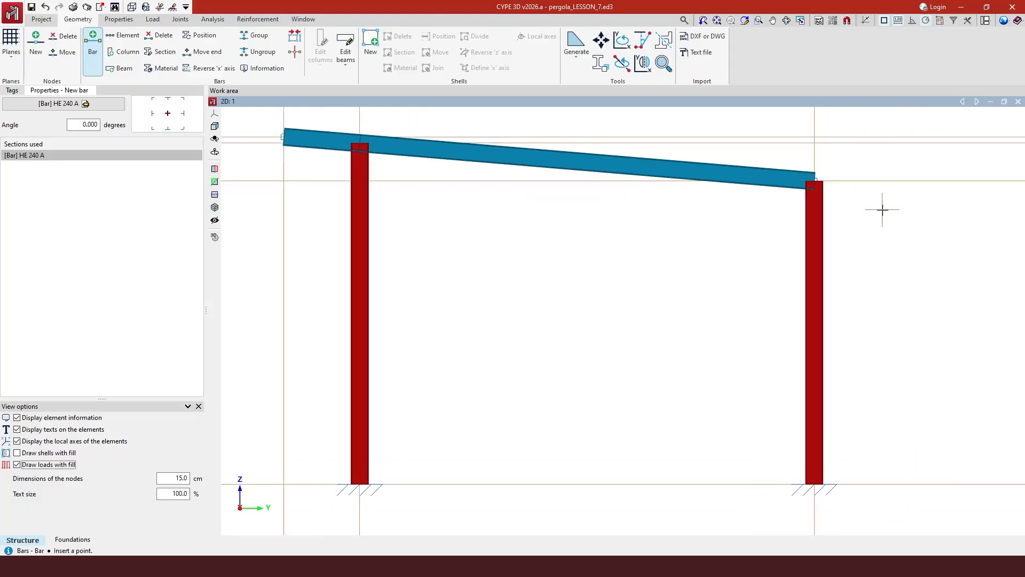
Draw a second 1.003 m HE 240 A bar from the right column-top node.
left_click(816, 180)
scroll(884, 186, "up", 3)
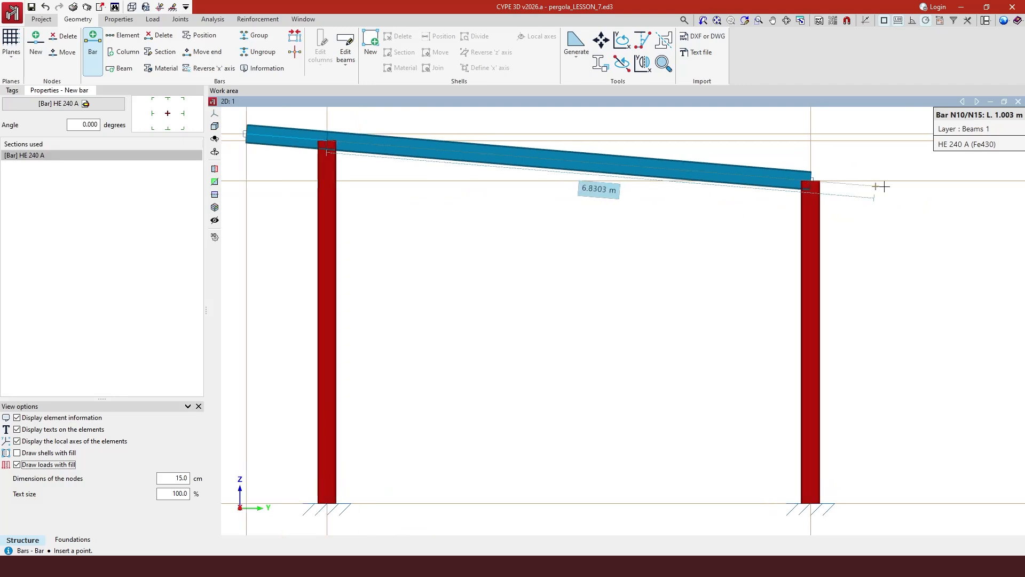
scroll(737, 172, "up", 4)
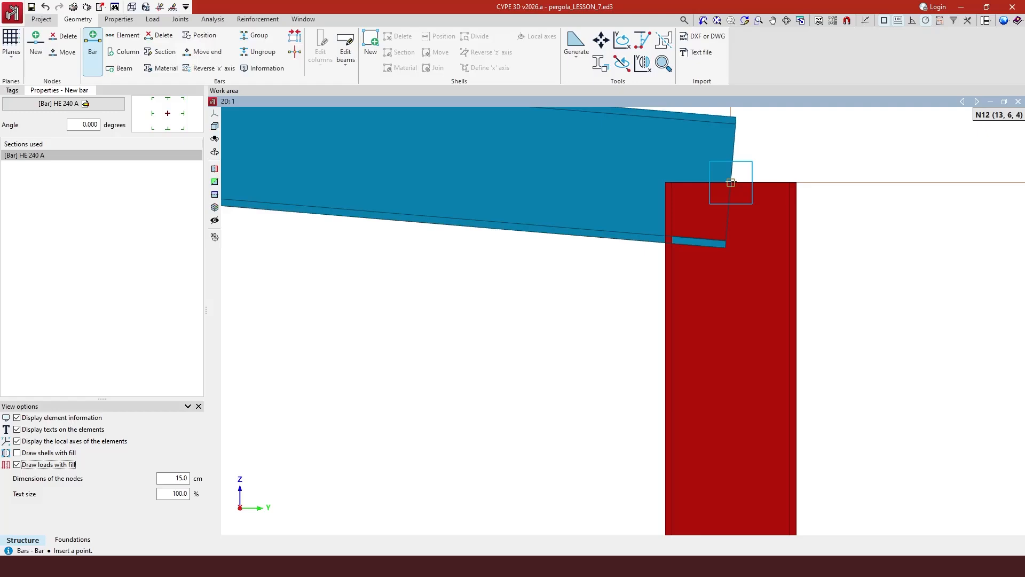
left_click(731, 182)
scroll(689, 165, "down", 2)
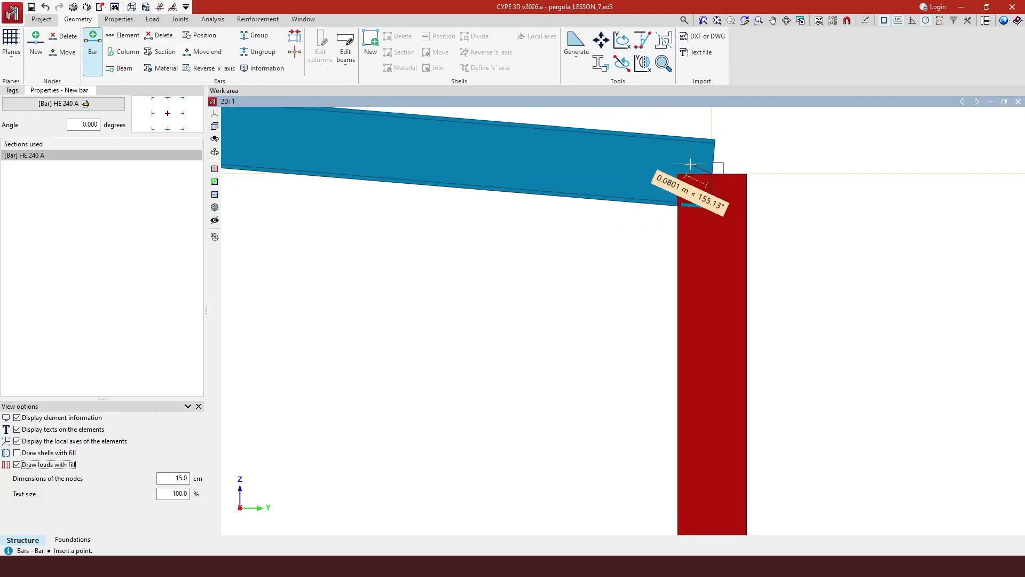
scroll(690, 164, "down", 1)
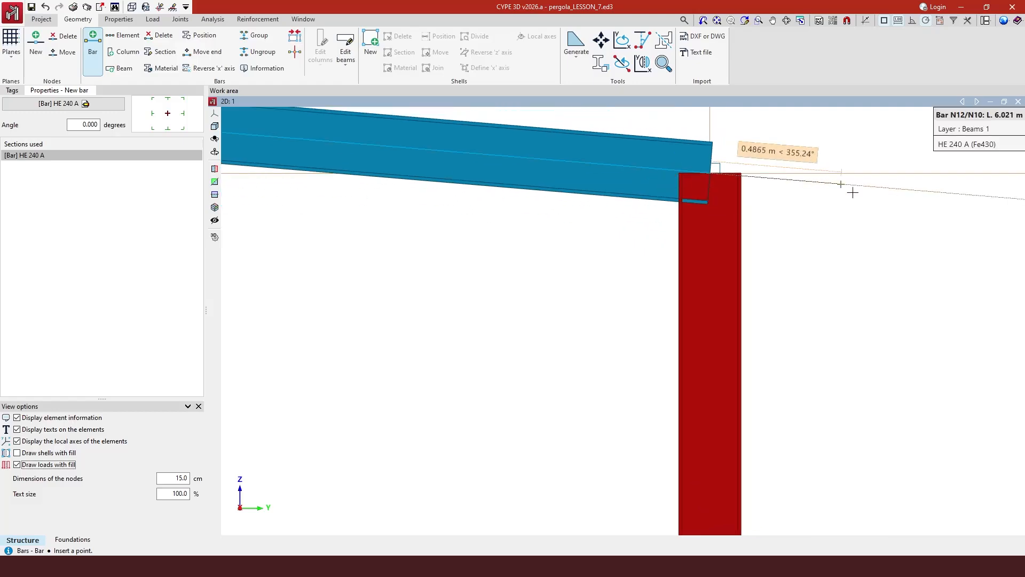
right_click(885, 187)
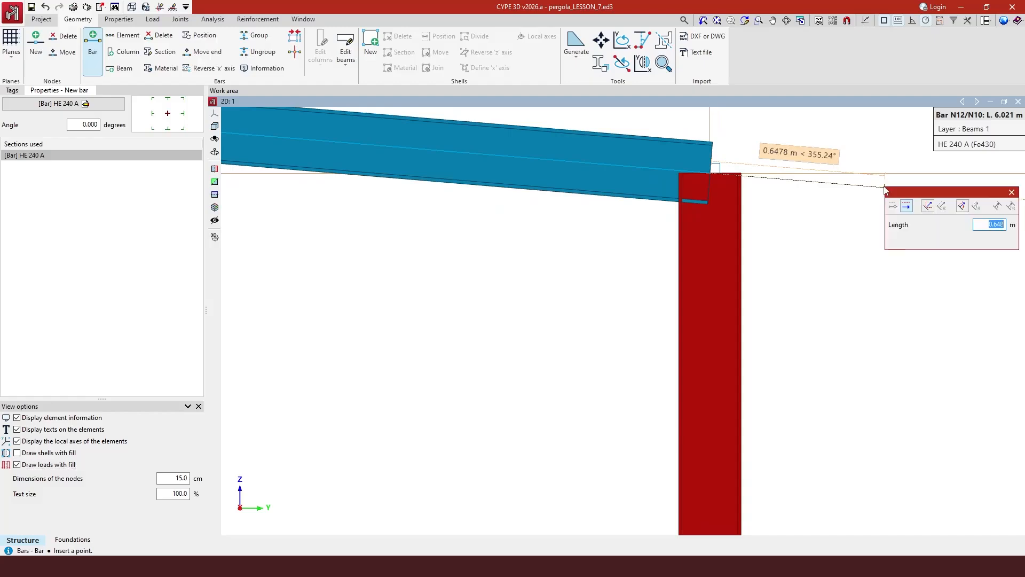
type("1.003")
key("Return")
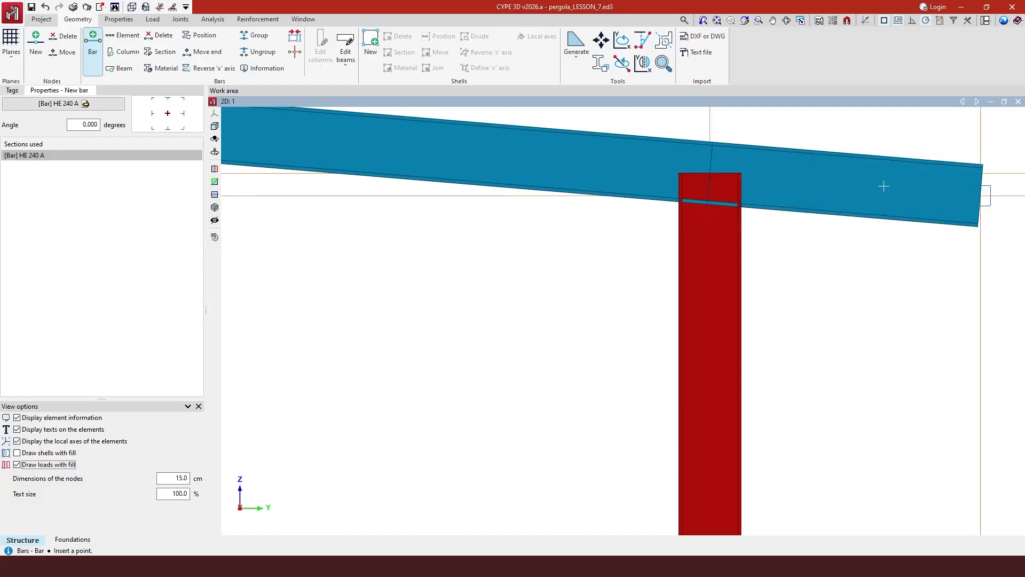
left_click(717, 22)
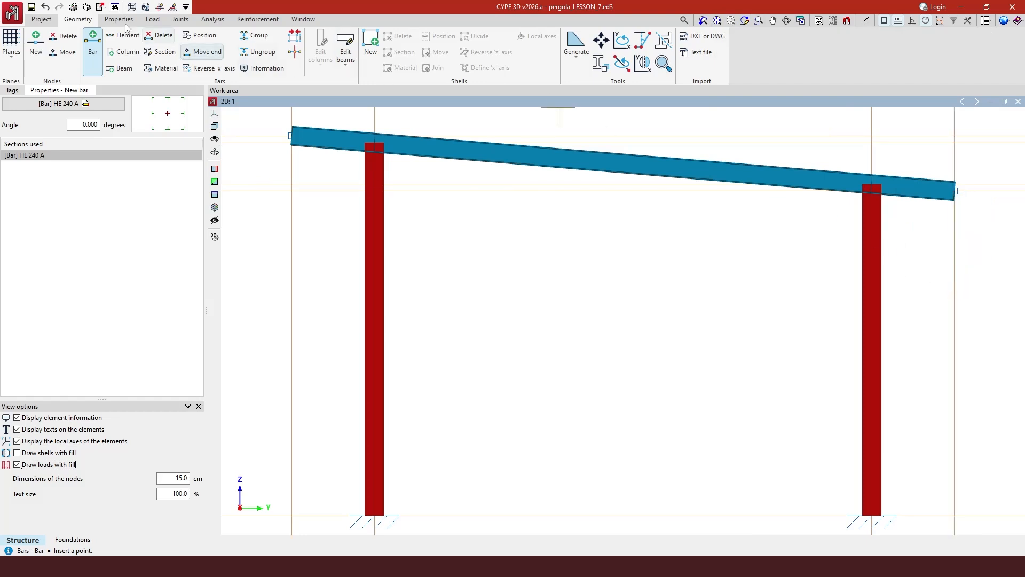
Switch to the 3D view of the pergola.
left_click(303, 19)
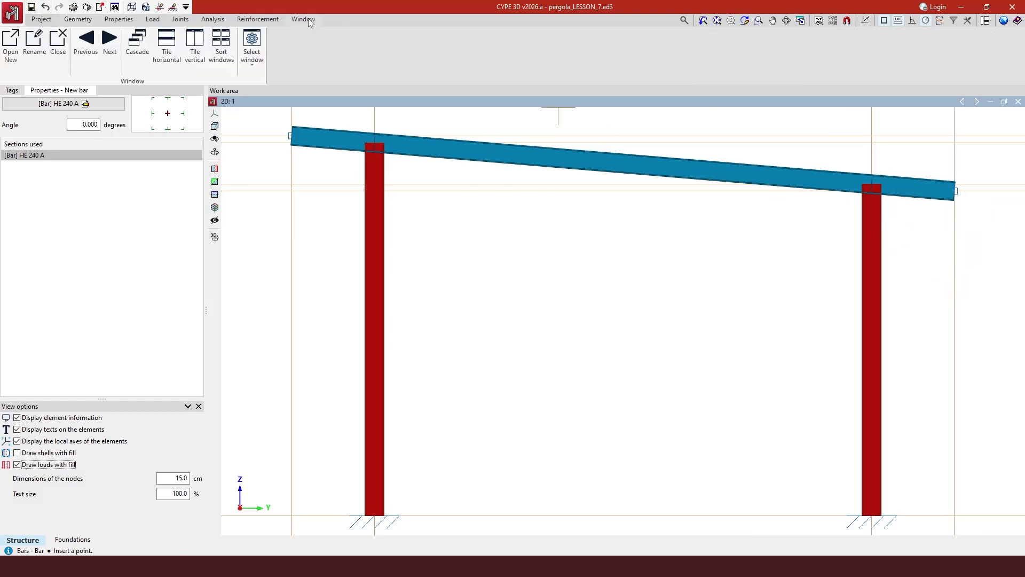
left_click(251, 47)
left_click(269, 83)
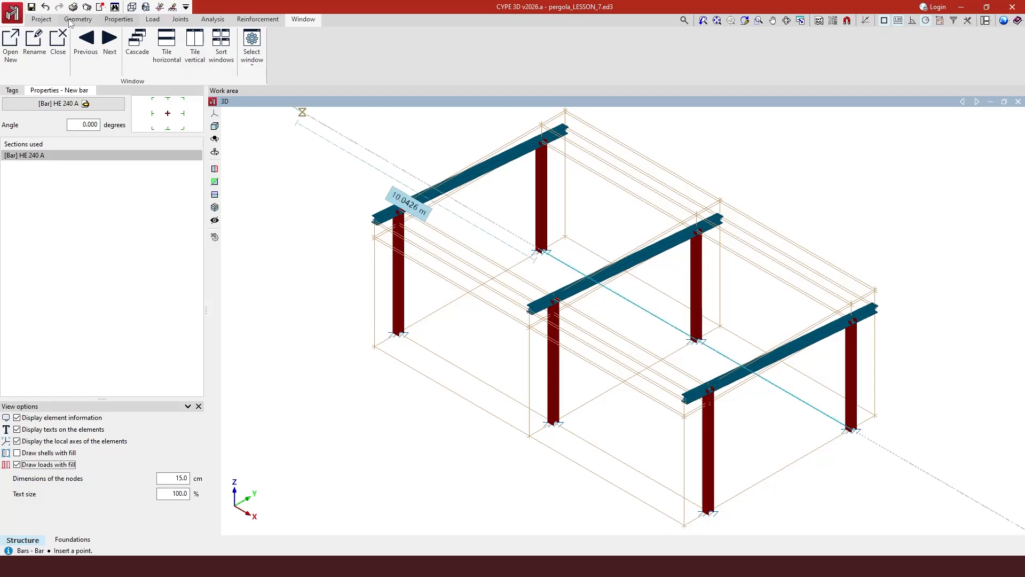
Ungroup the right, middle and left YZ frame planes.
left_click(76, 19)
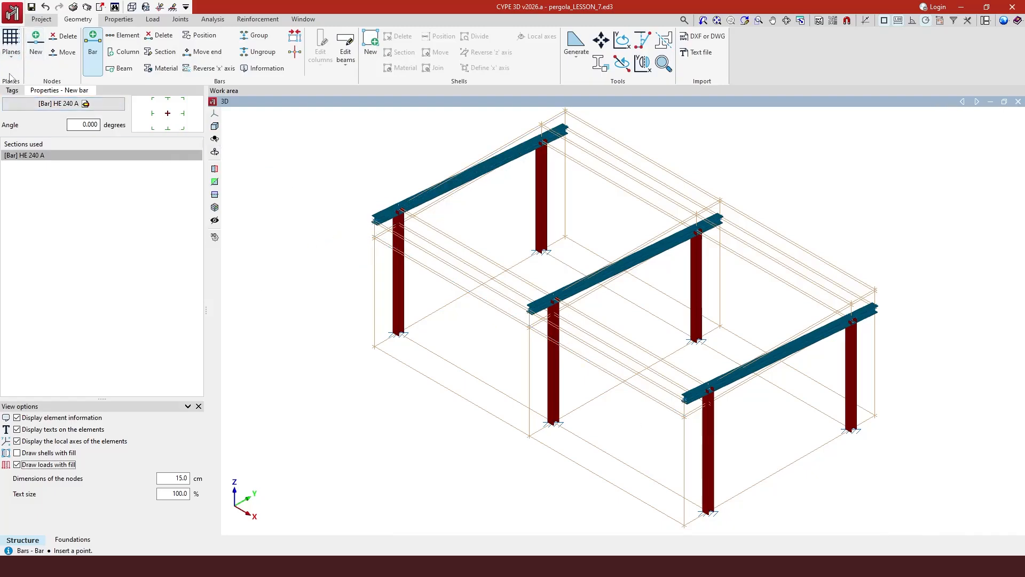
left_click(11, 57)
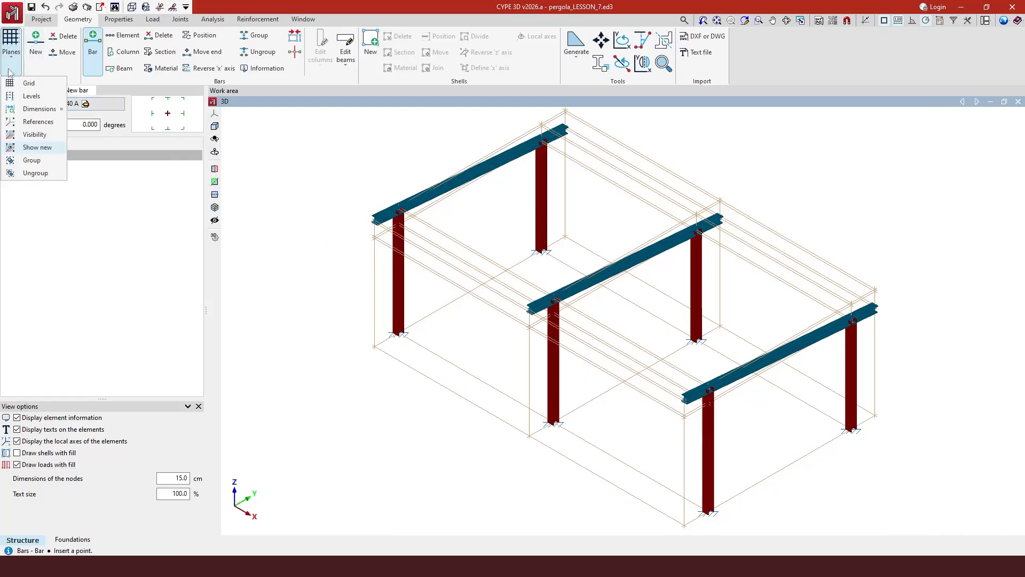
left_click(32, 173)
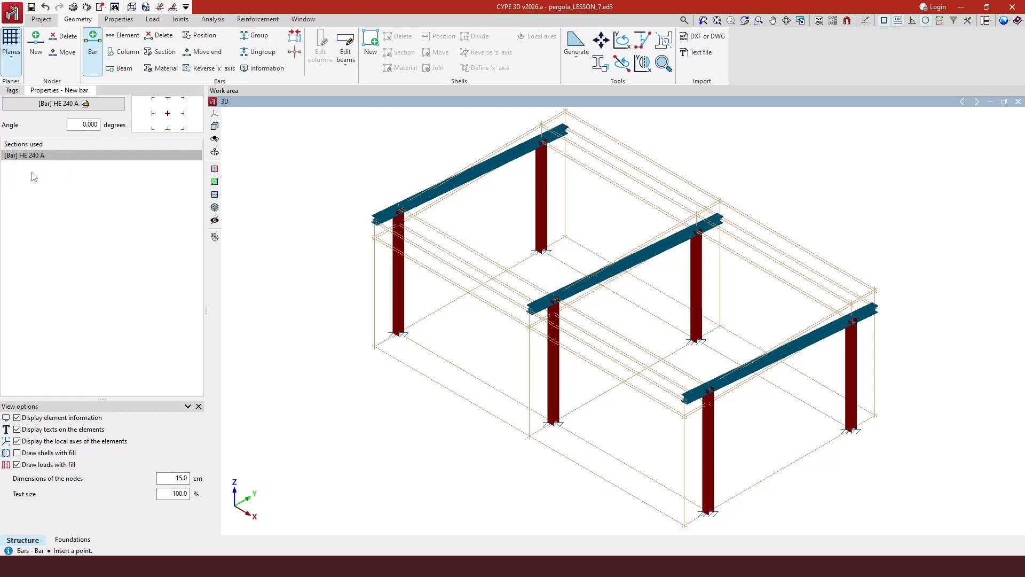
left_click(710, 402)
left_click(573, 298)
left_click(411, 199)
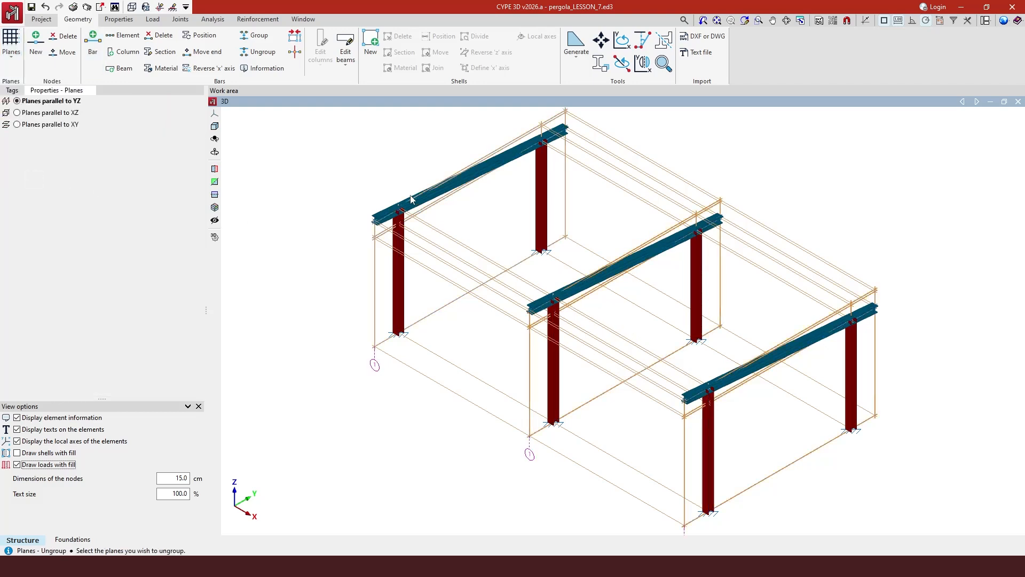
right_click(437, 209)
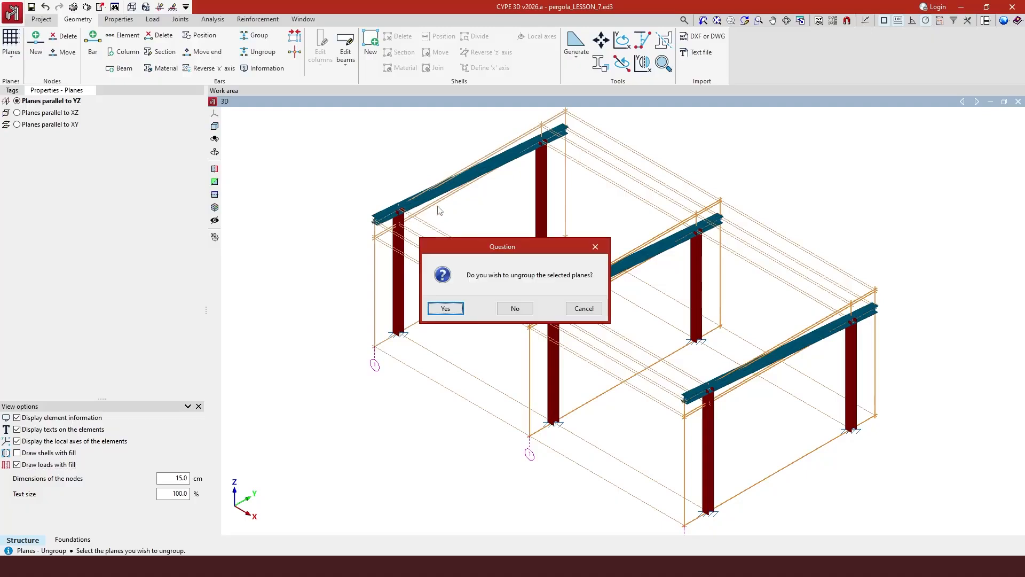
left_click(452, 312)
scroll(451, 315, "down", 1)
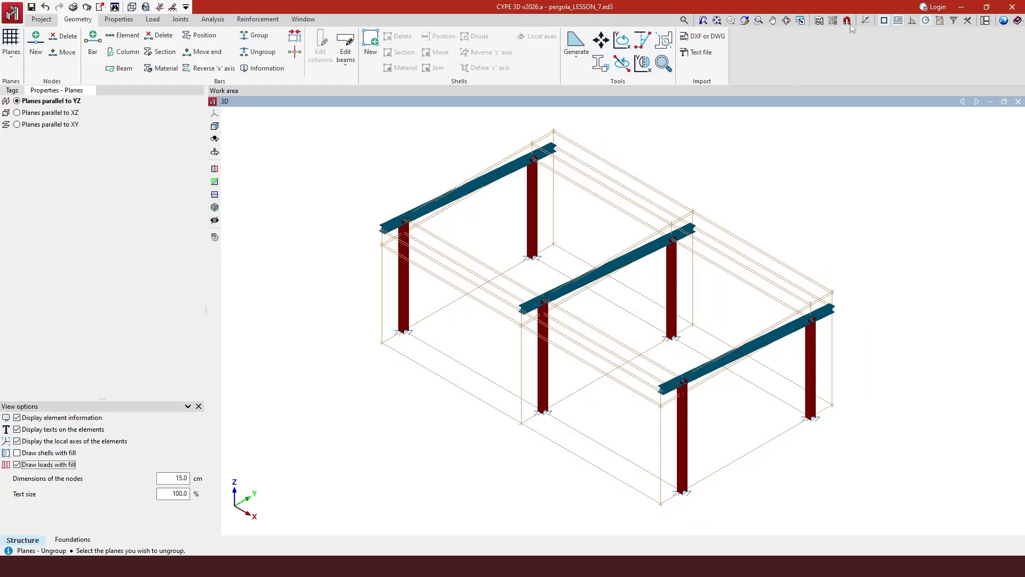
Disable snap Tracking in the Object Snap settings, leaving nearest and intersection snaps enabled.
left_click(884, 21)
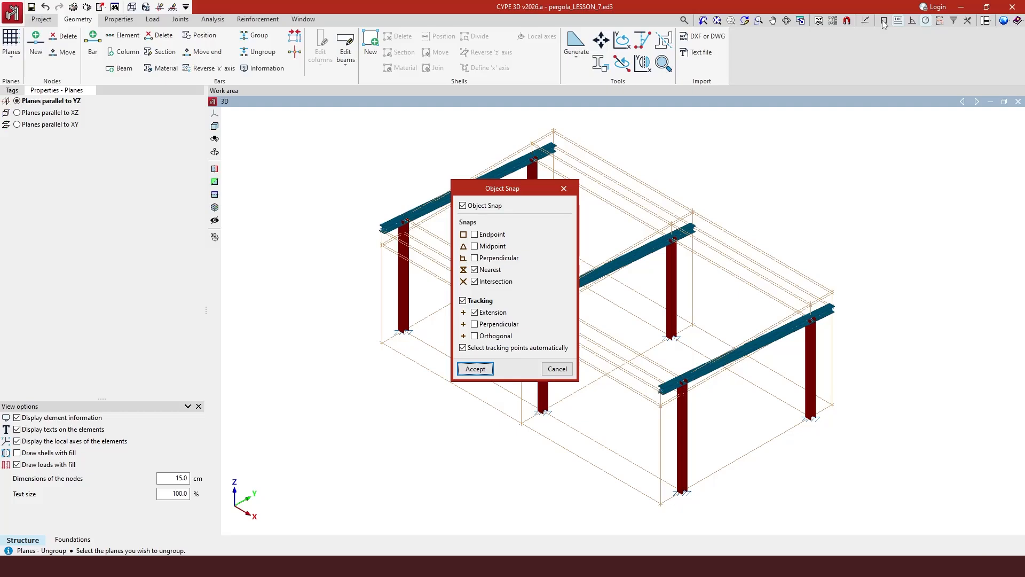
left_click(464, 300)
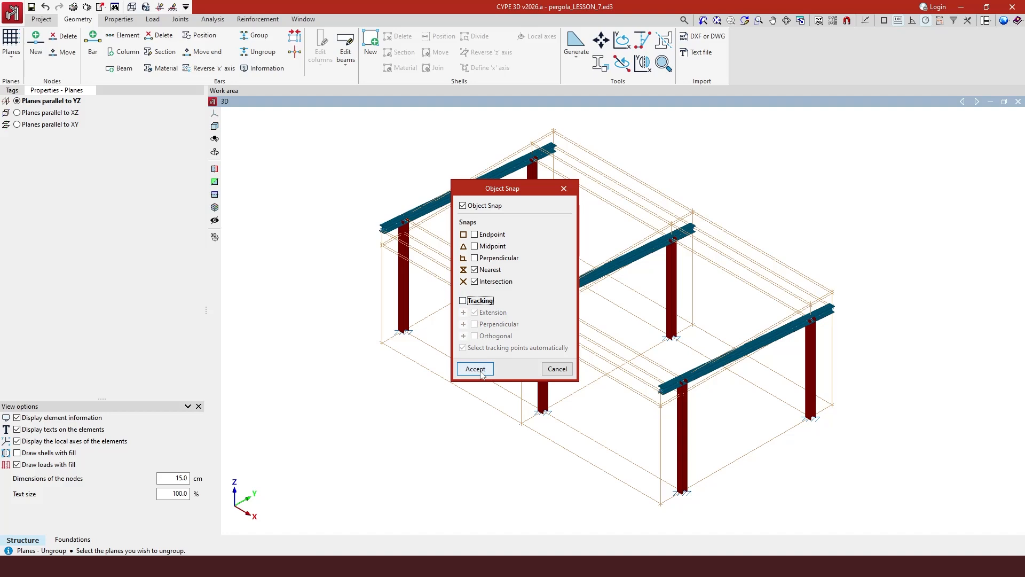
left_click(475, 369)
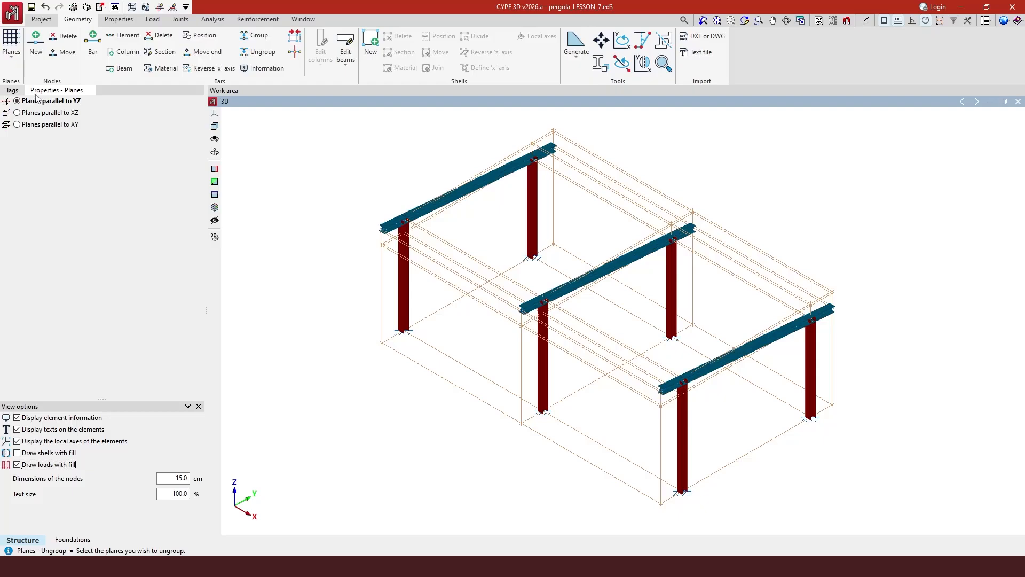
Draw the Columns and Beams 1 layers as plain lines and make Beams 2 the active layer.
left_click(11, 91)
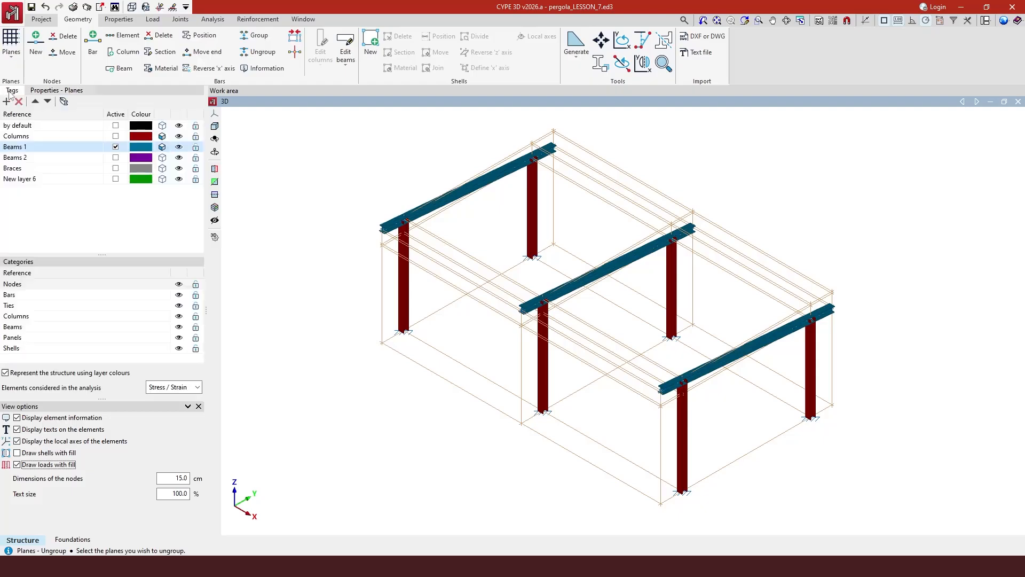
left_click(162, 136)
left_click(162, 149)
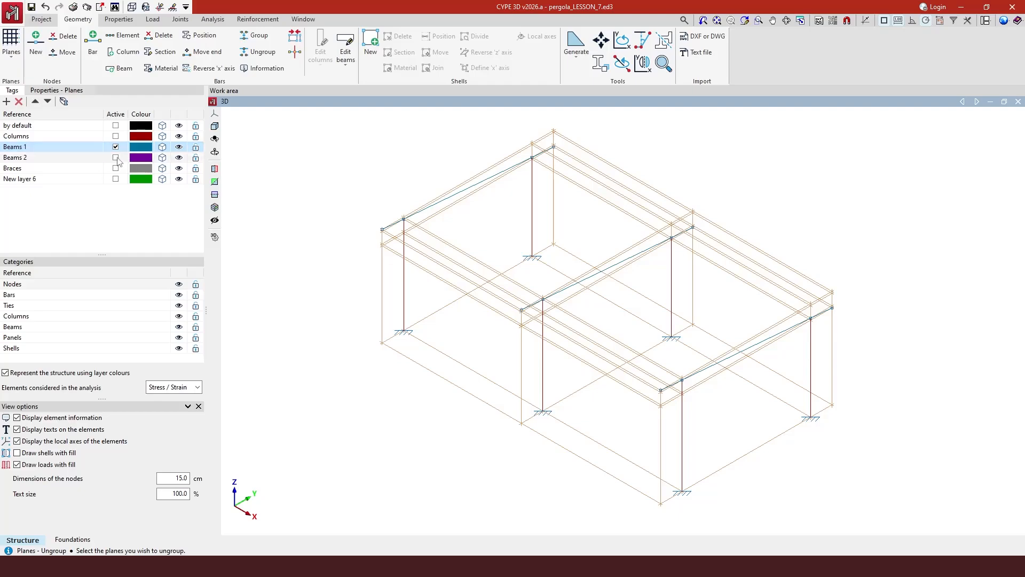
left_click(116, 158)
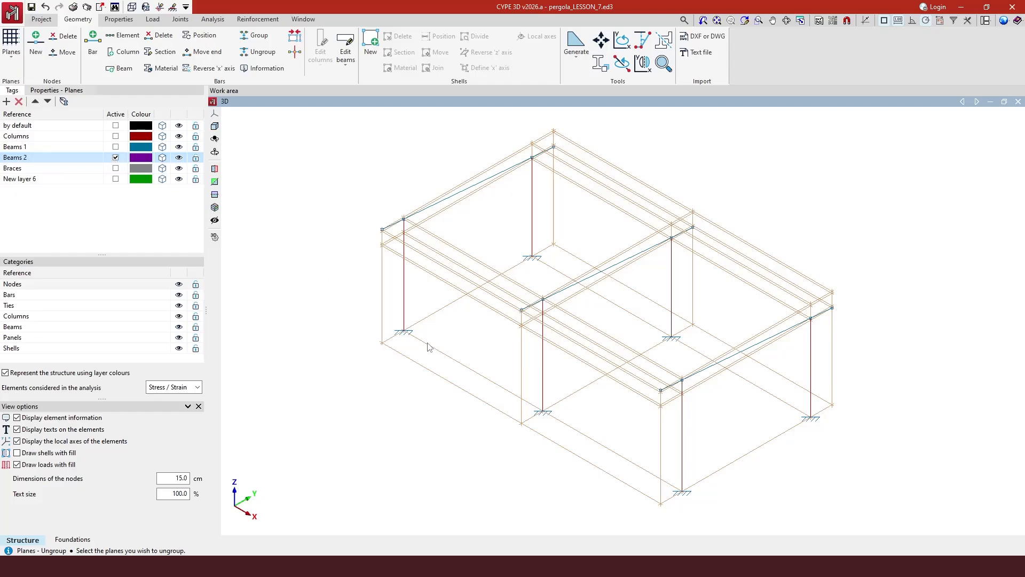
Orbit the pergola model about a quarter turn and zoom in on the frames.
scroll(374, 313, "down", 1)
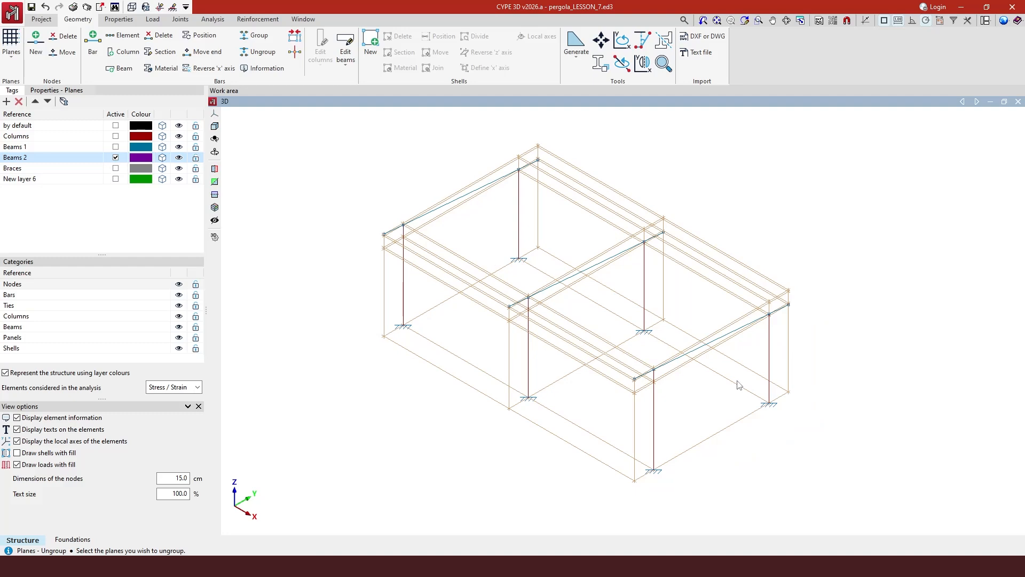
middle_click_drag(734, 378, 583, 364)
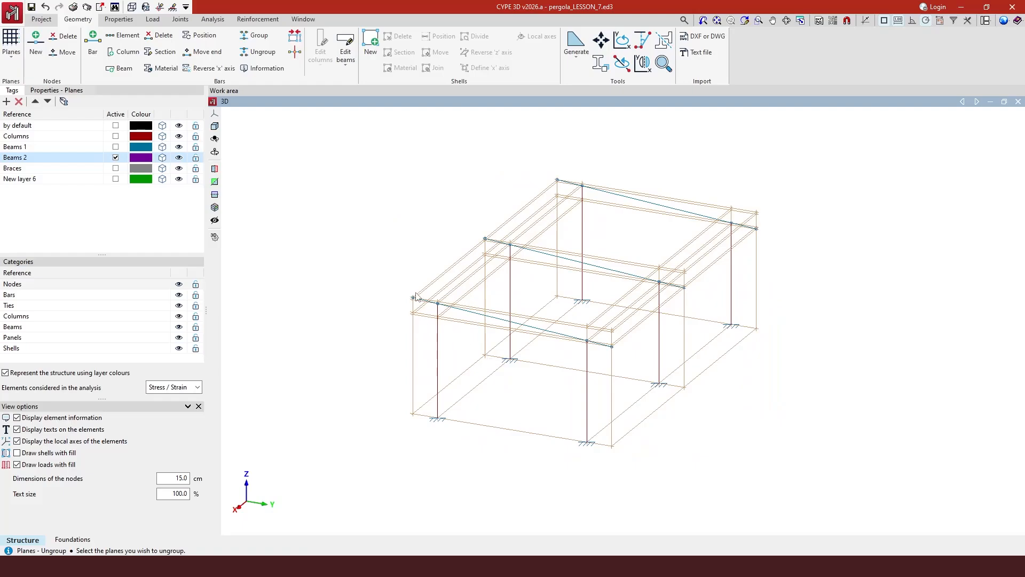
scroll(419, 296, "up", 1)
scroll(440, 339, "up", 1)
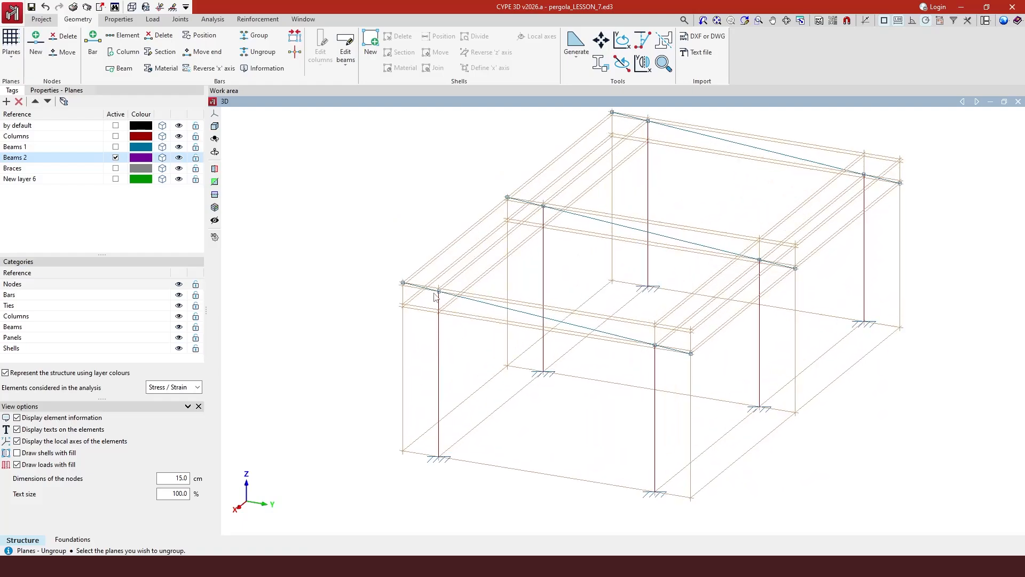
scroll(441, 295, "up", 1)
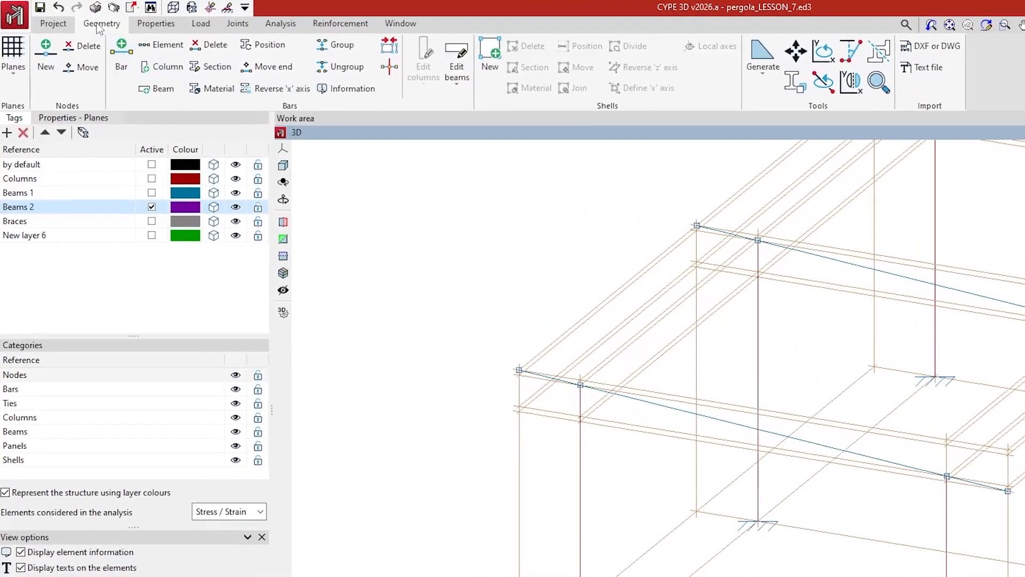
Start a new bar and set its section to HE 160 A from the HEA series.
left_click(120, 52)
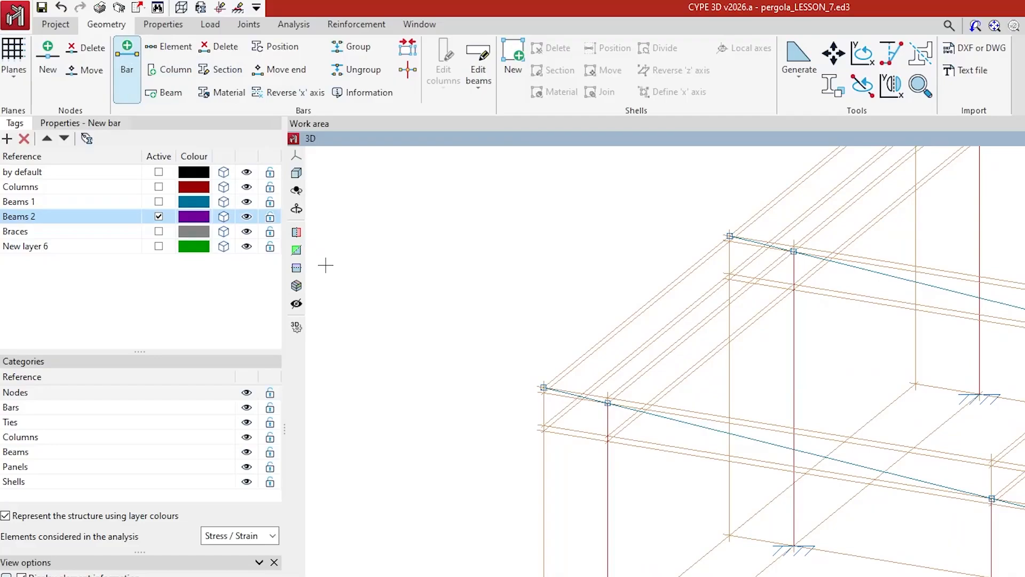
left_click(82, 124)
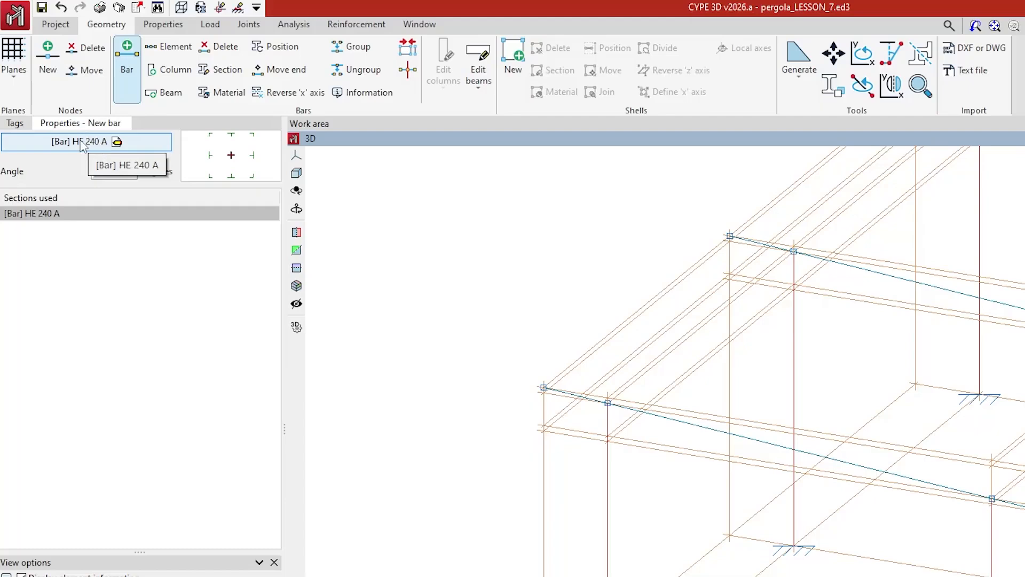
left_click(99, 144)
left_click(100, 145)
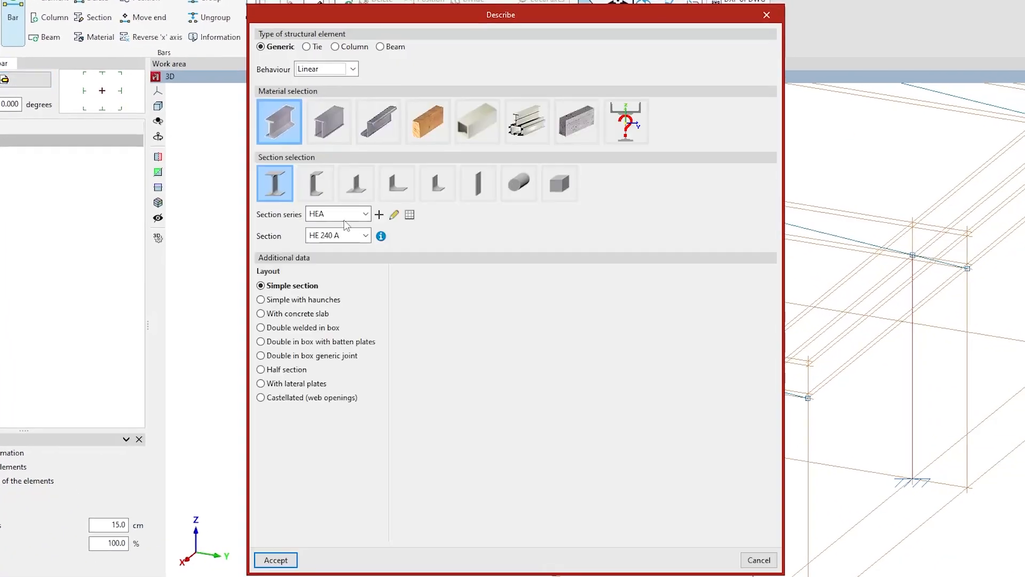
left_click(366, 236)
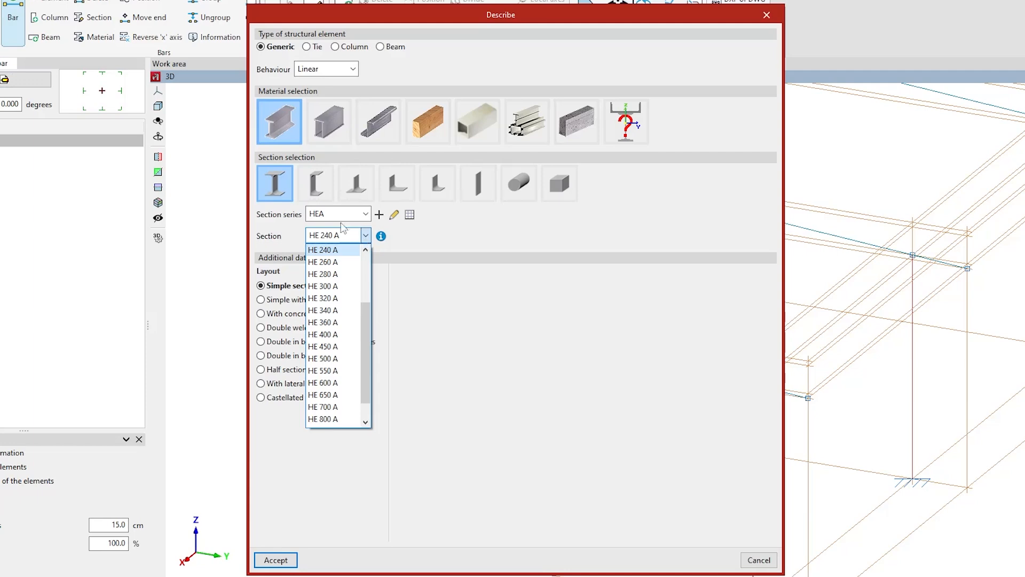
scroll(339, 275, "up", 2)
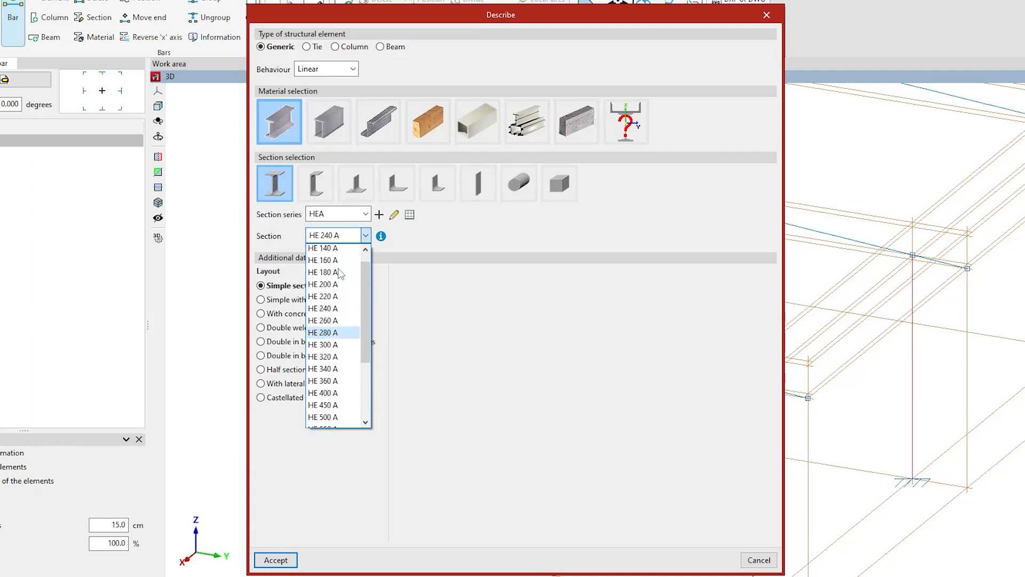
left_click(337, 277)
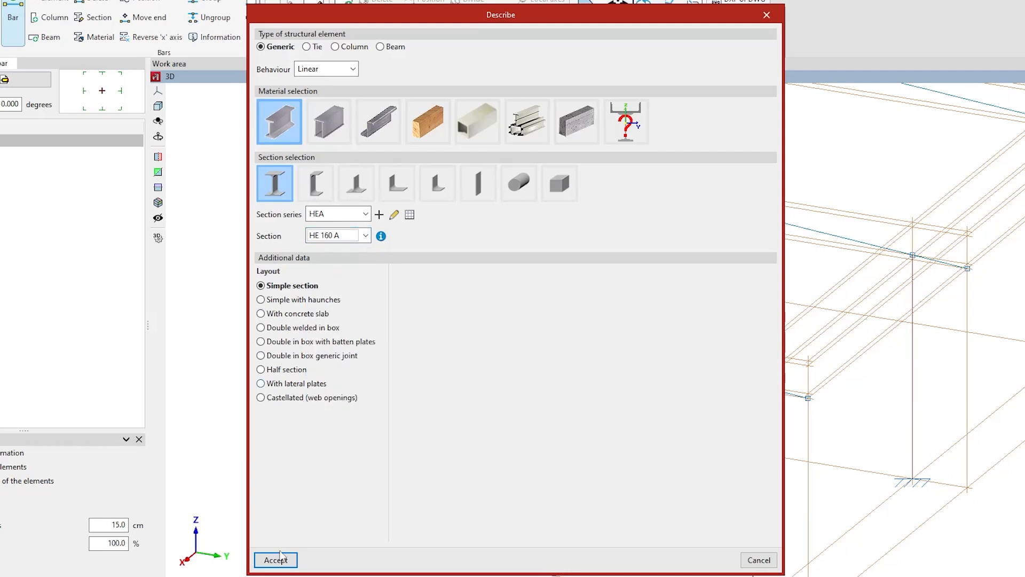
left_click(299, 535)
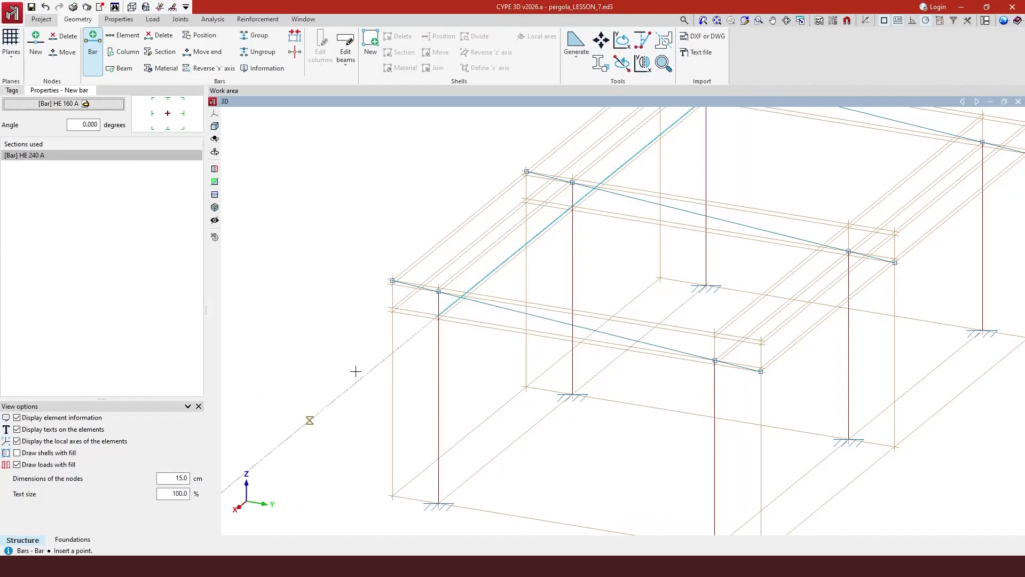
Draw the first longitudinal HE 160 A bar from the column-top node to the far top corner node.
scroll(439, 291, "up", 5)
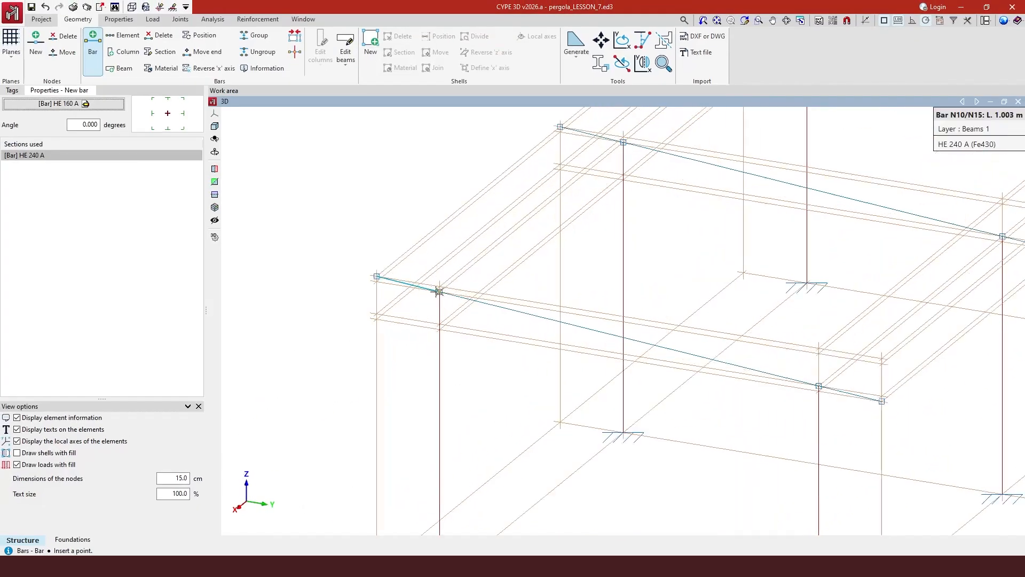
scroll(445, 290, "down", 8)
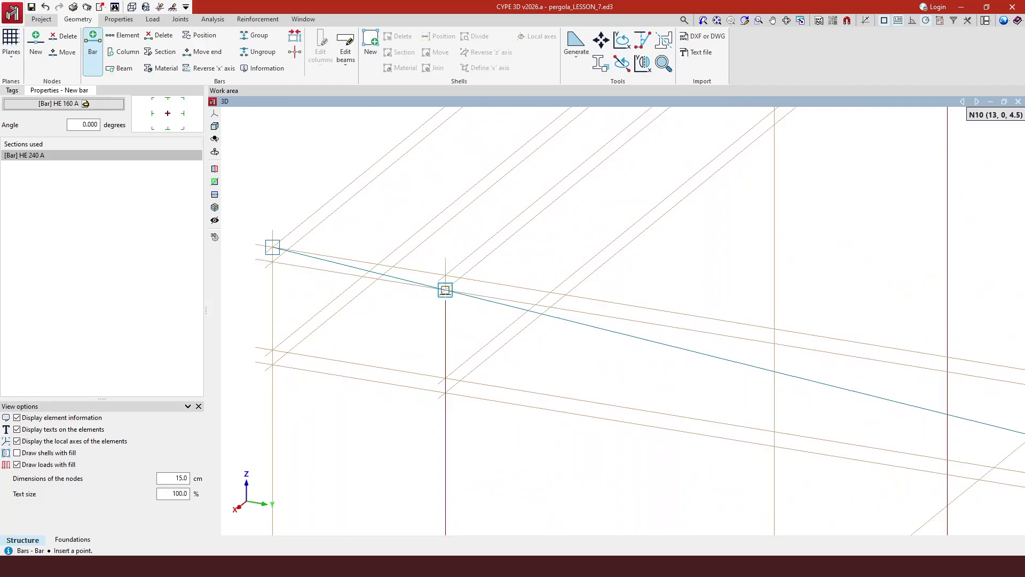
scroll(443, 293, "down", 3)
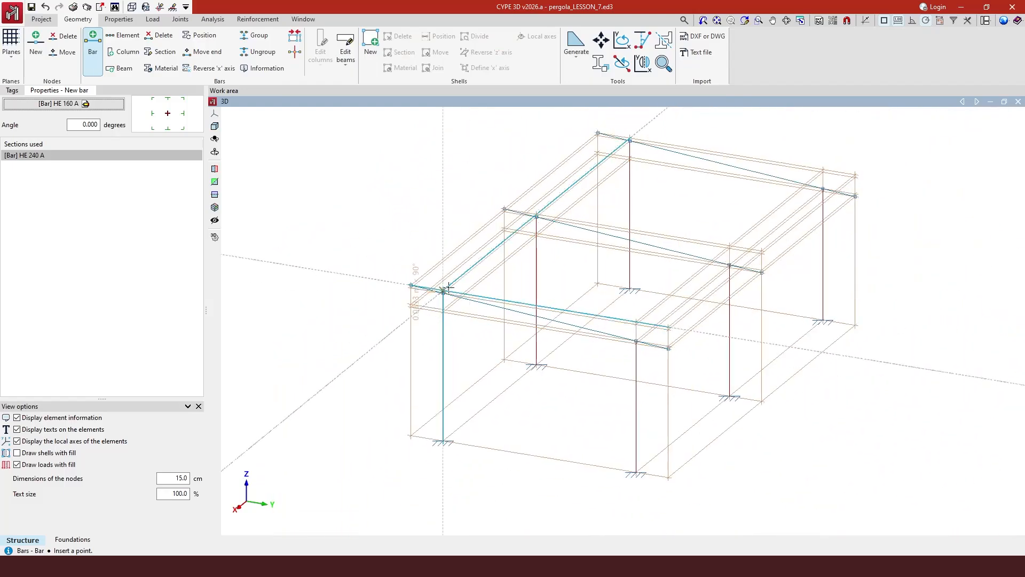
left_click(444, 291)
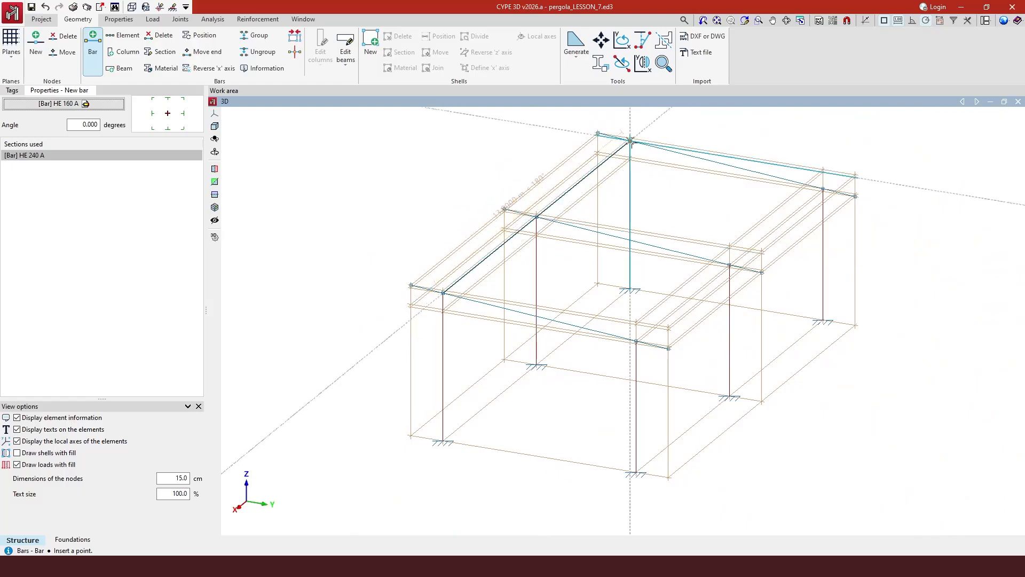
left_click(631, 140)
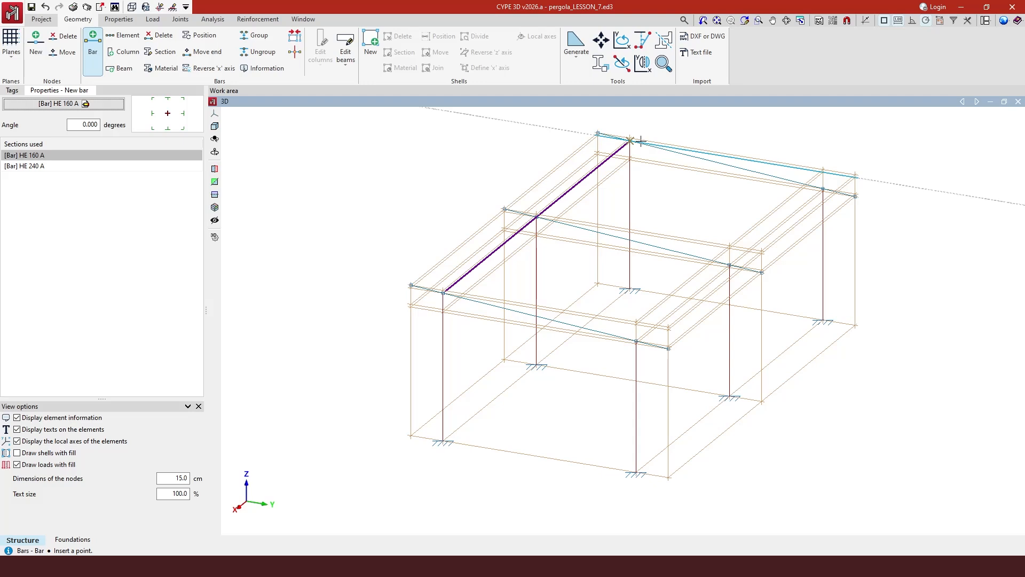
Draw the second longitudinal HE 160 A bar along the other side, from the front node to the upper node.
middle_click_drag(767, 277, 807, 208)
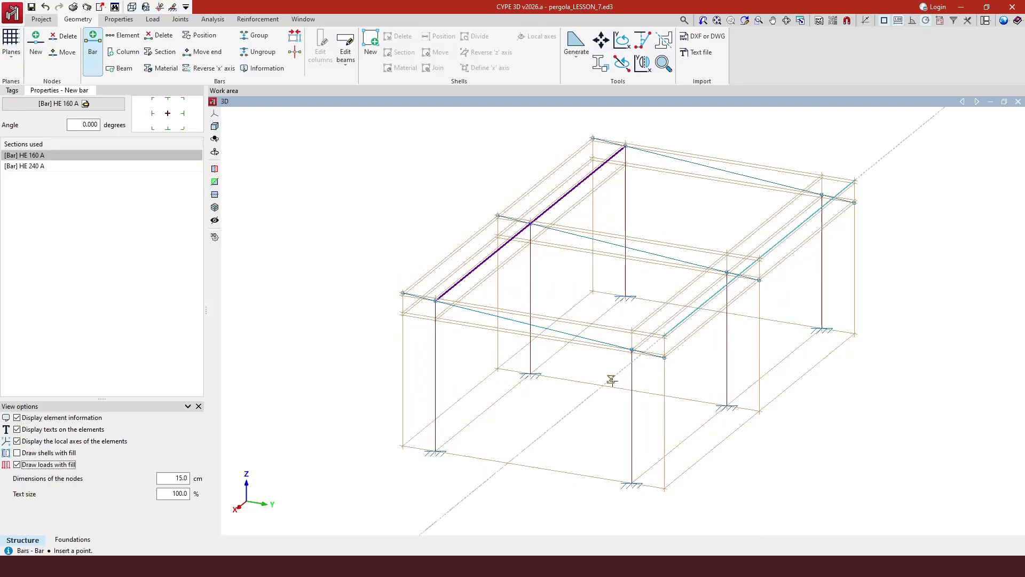
scroll(636, 375, "up", 3)
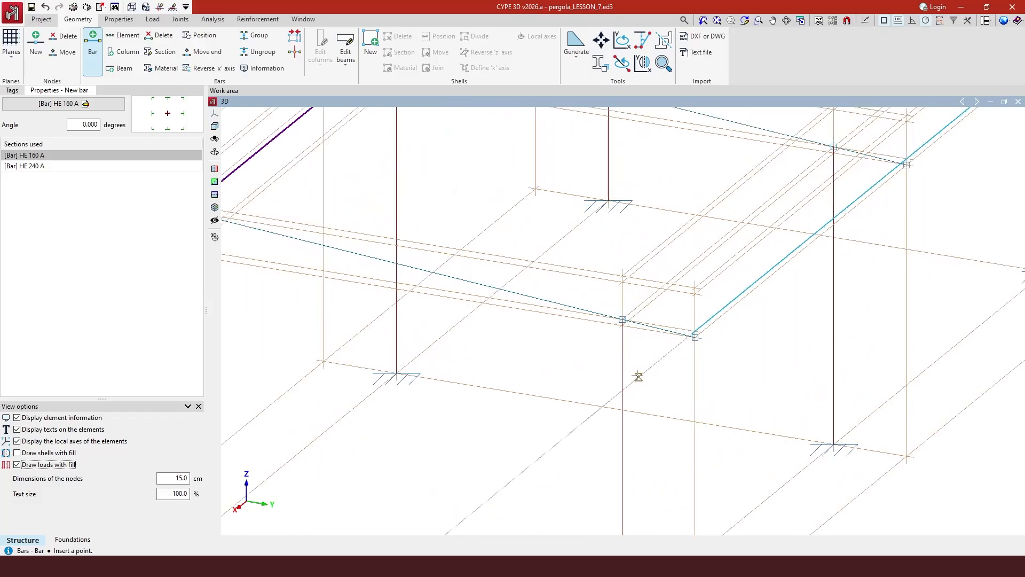
left_click(623, 319)
scroll(629, 347, "down", 1)
scroll(611, 355, "up", 3)
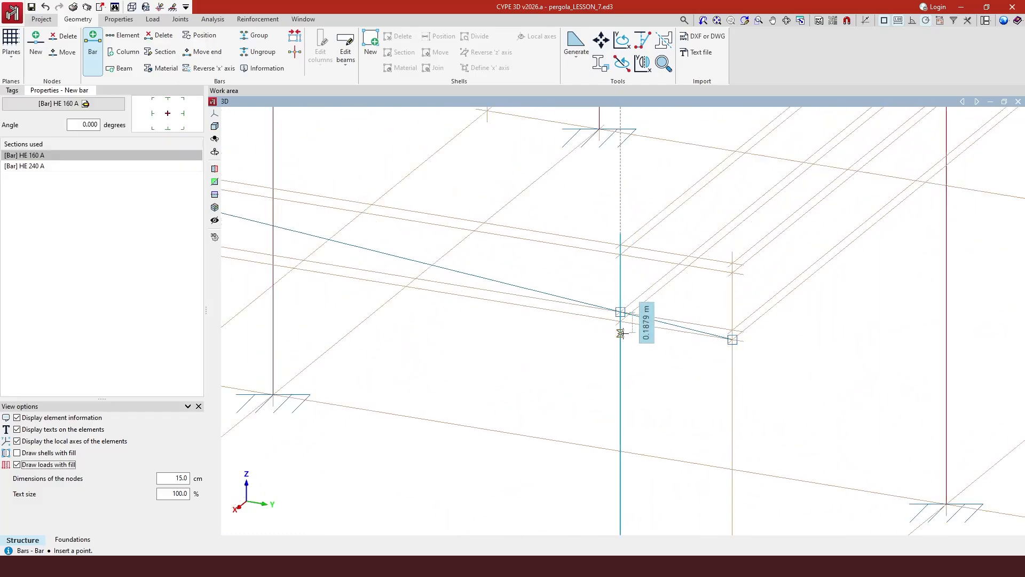
scroll(620, 333, "up", 3)
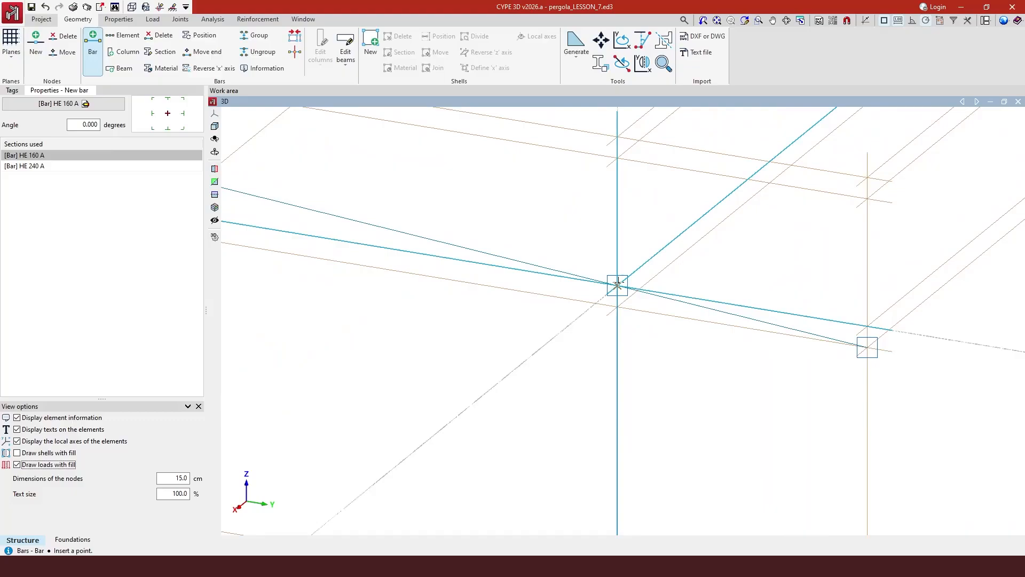
scroll(618, 288, "down", 4)
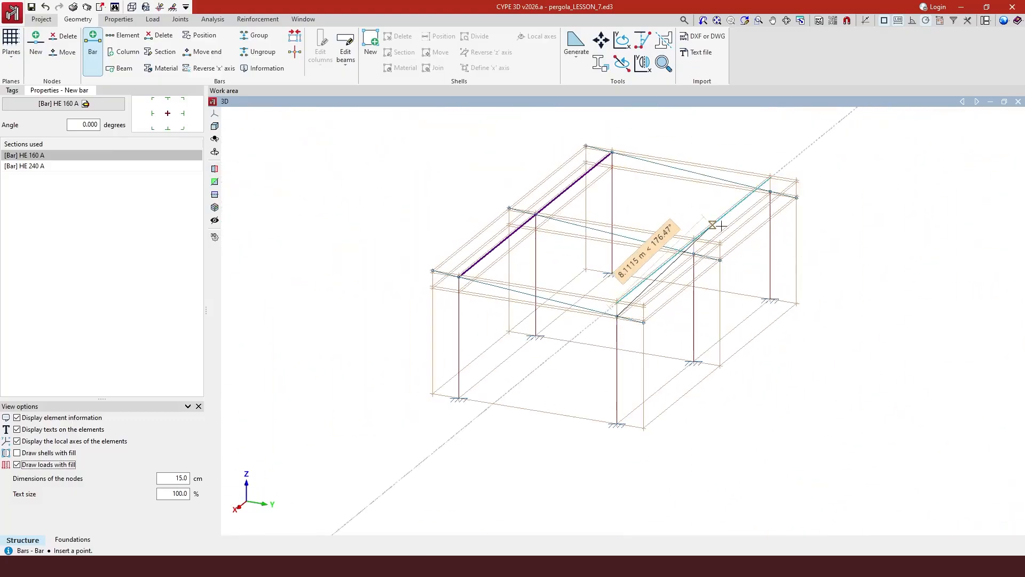
scroll(775, 197, "up", 6)
scroll(768, 188, "up", 4)
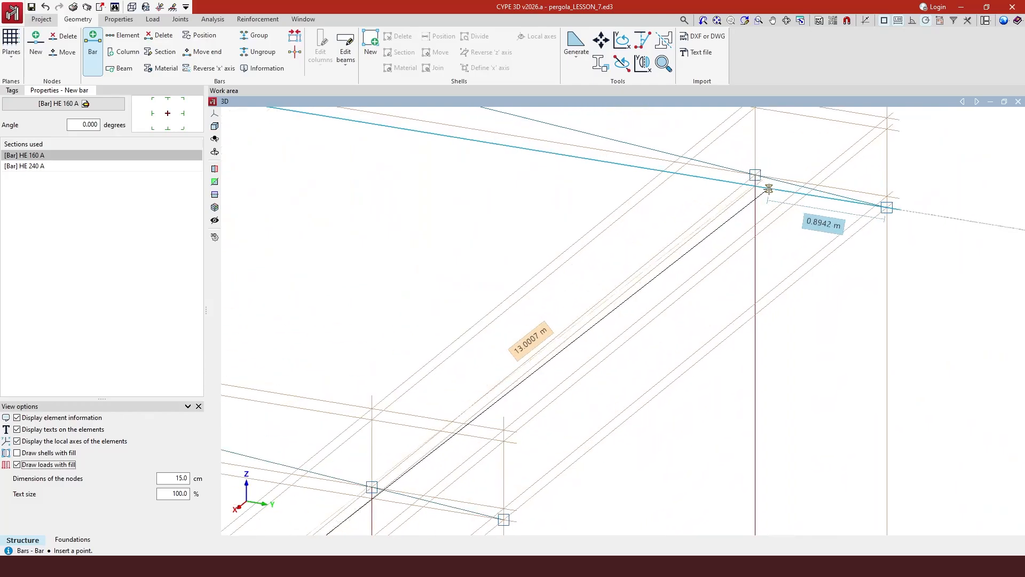
left_click(749, 168)
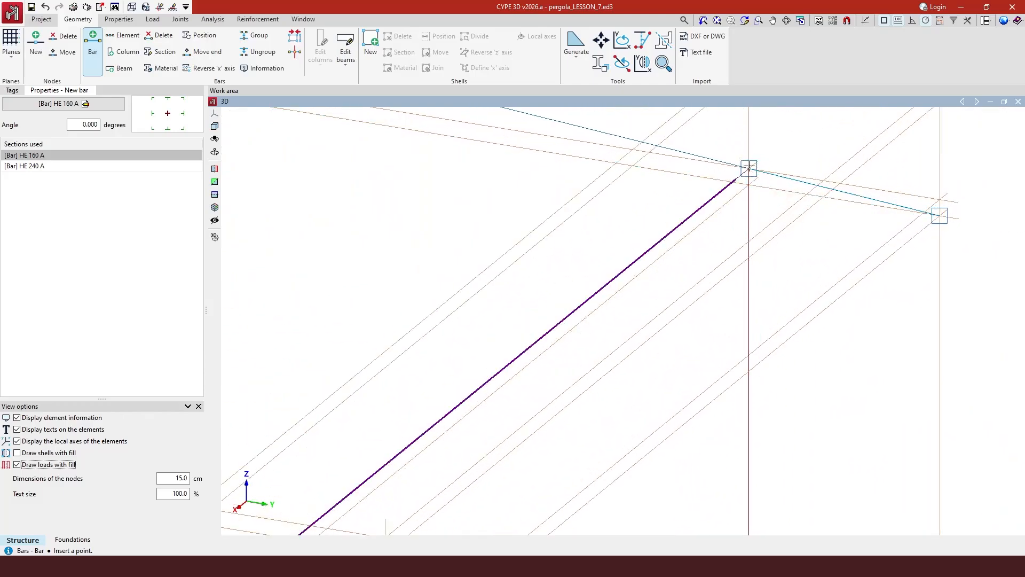
scroll(771, 187, "down", 6)
scroll(794, 248, "down", 3)
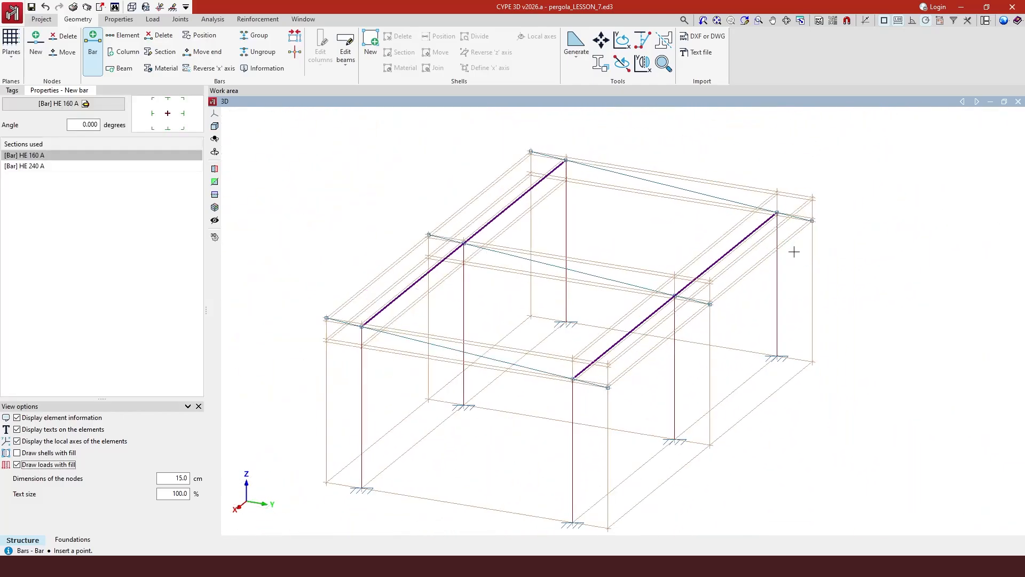
Display the Tags layer list, keeping Beams 2 as the active layer.
left_click(11, 91)
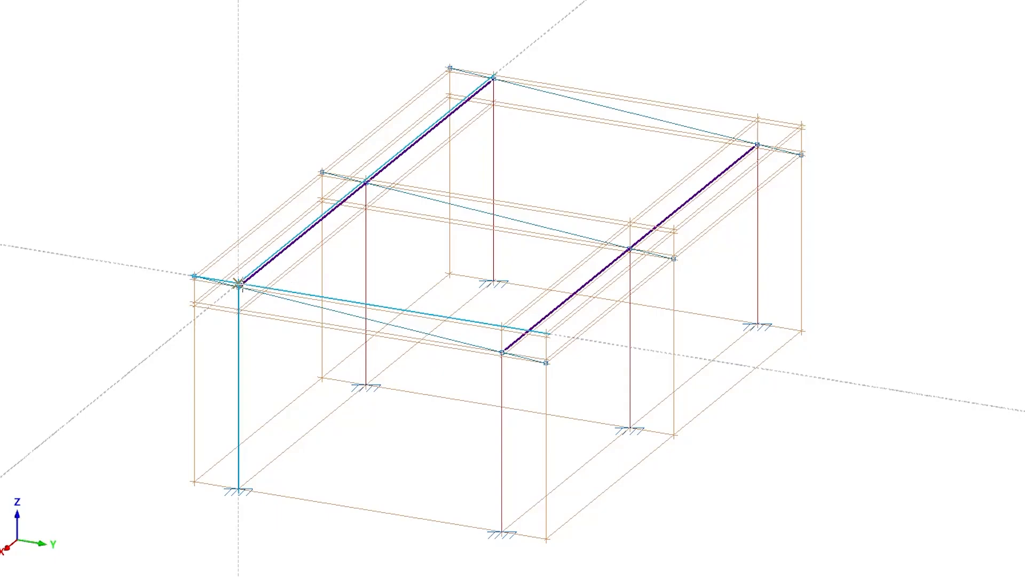
left_click(239, 287)
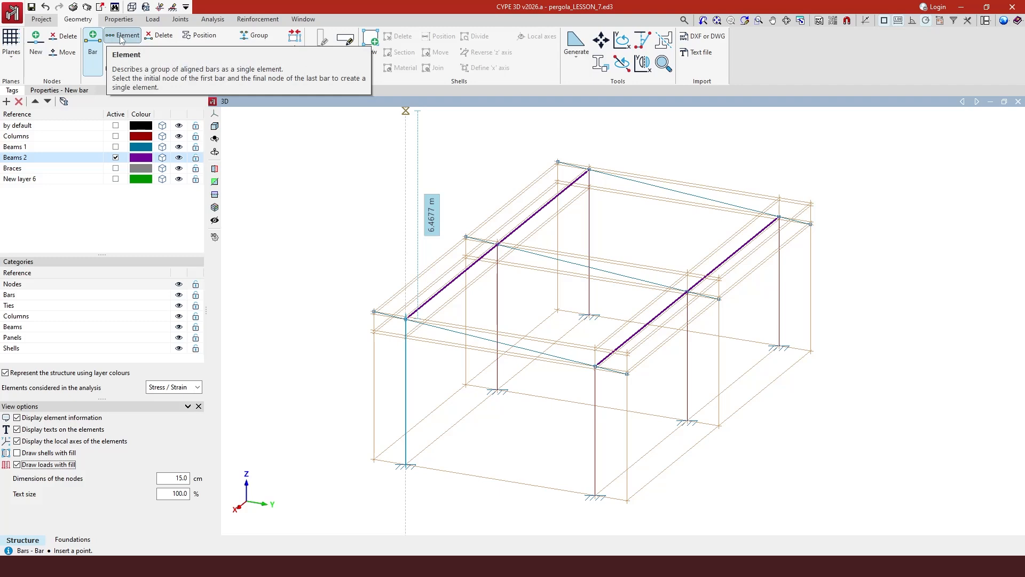
Merge the first longitudinal beam's aligned bars into one element from its first to last node.
left_click(122, 36)
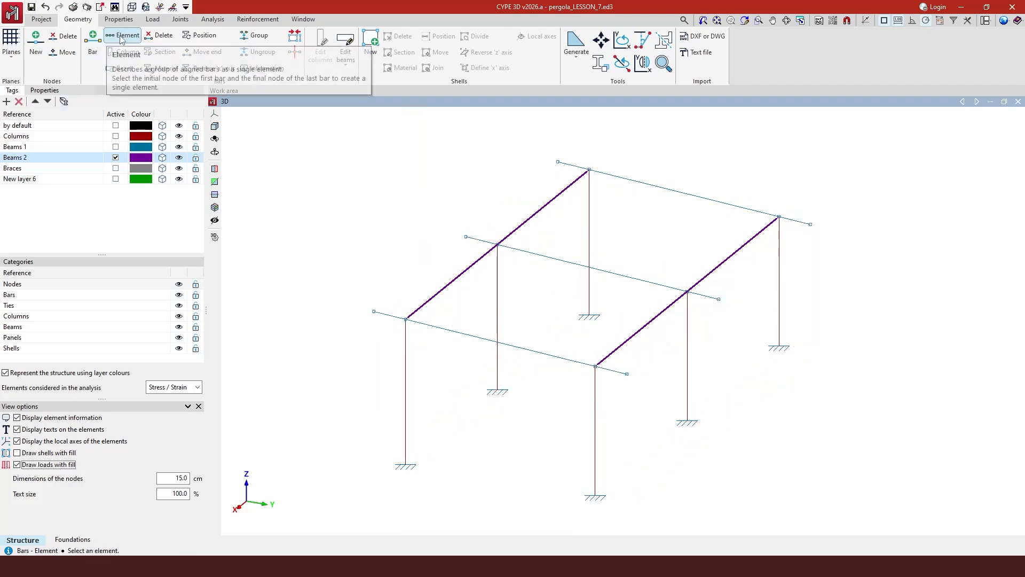
left_click(406, 319)
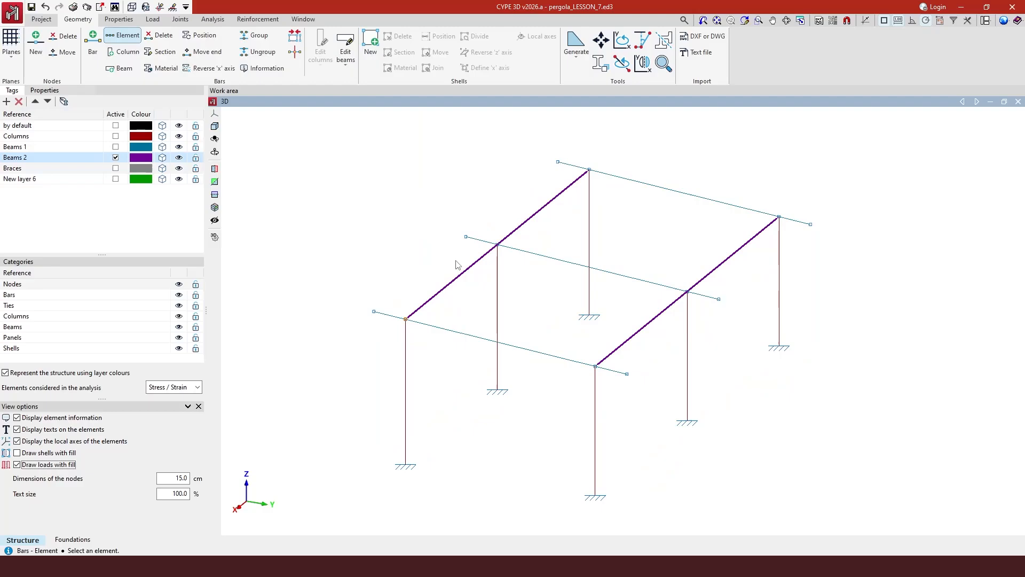
left_click(498, 246)
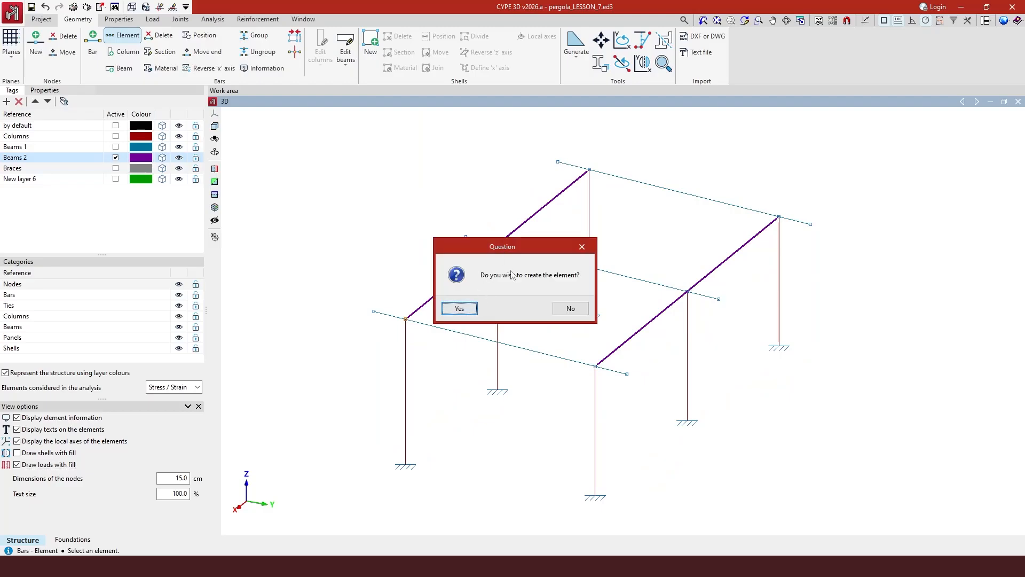
left_click(465, 311)
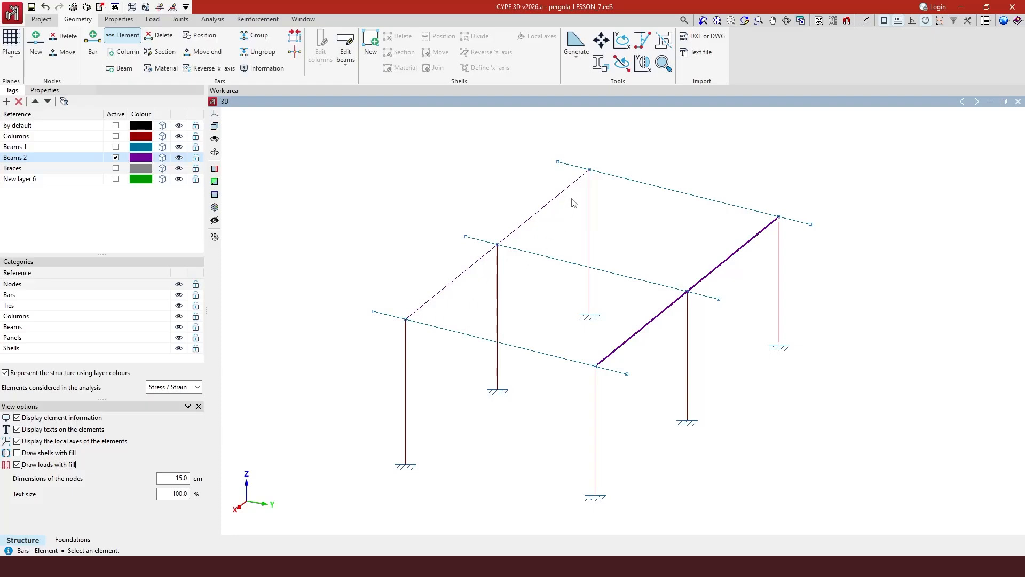
left_click(162, 158)
left_click(163, 158)
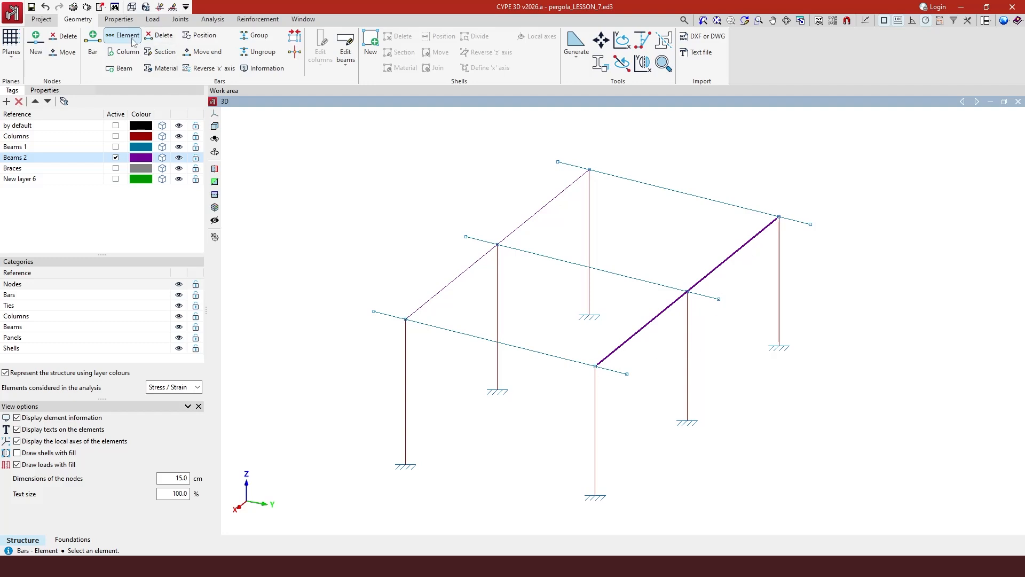
Merge the second longitudinal beam's bars into one element from its front to far node.
scroll(595, 368, "up", 4)
left_click(595, 367)
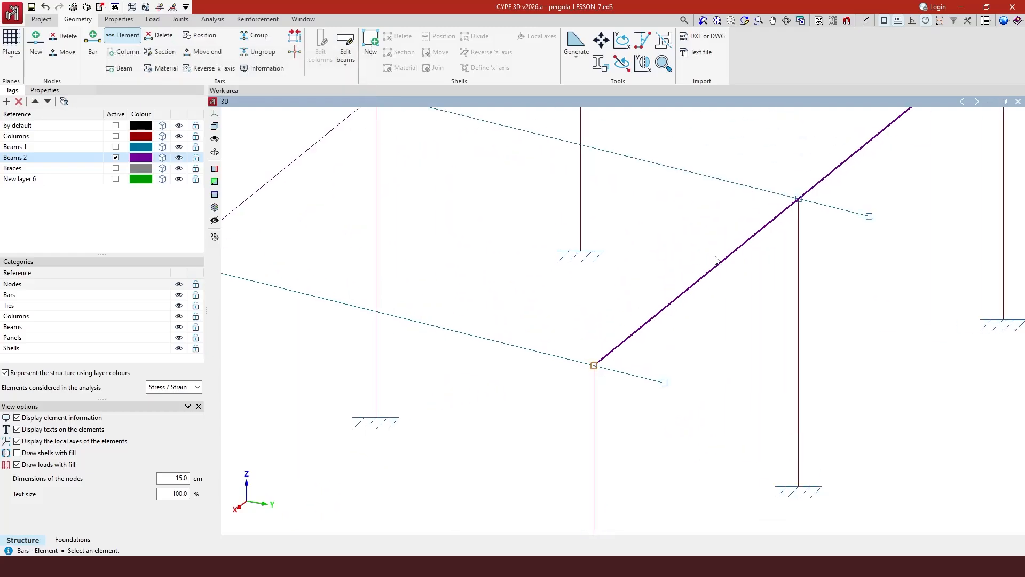
left_click(798, 200)
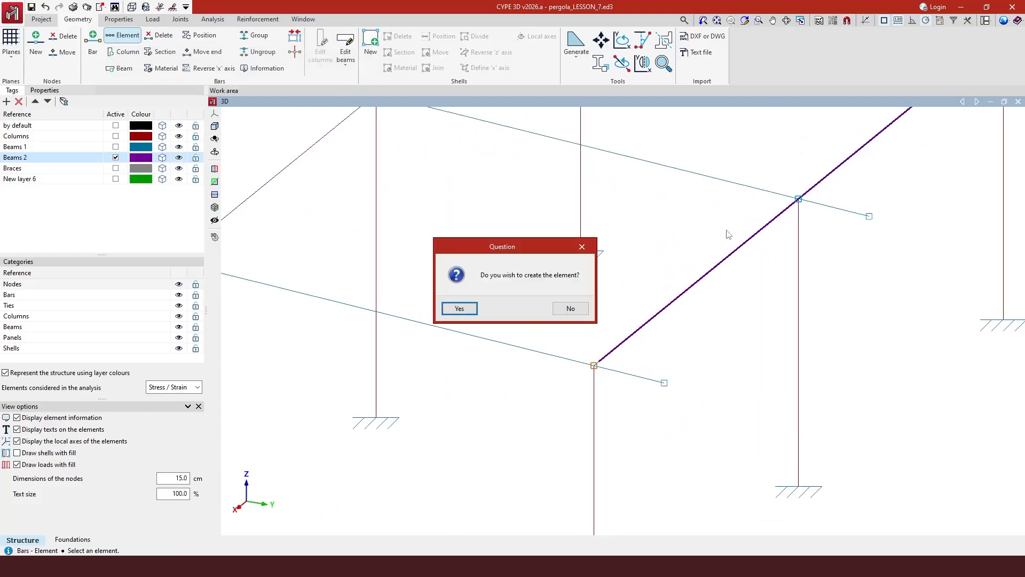
left_click(469, 312)
scroll(678, 408, "down", 4)
scroll(516, 254, "down", 1)
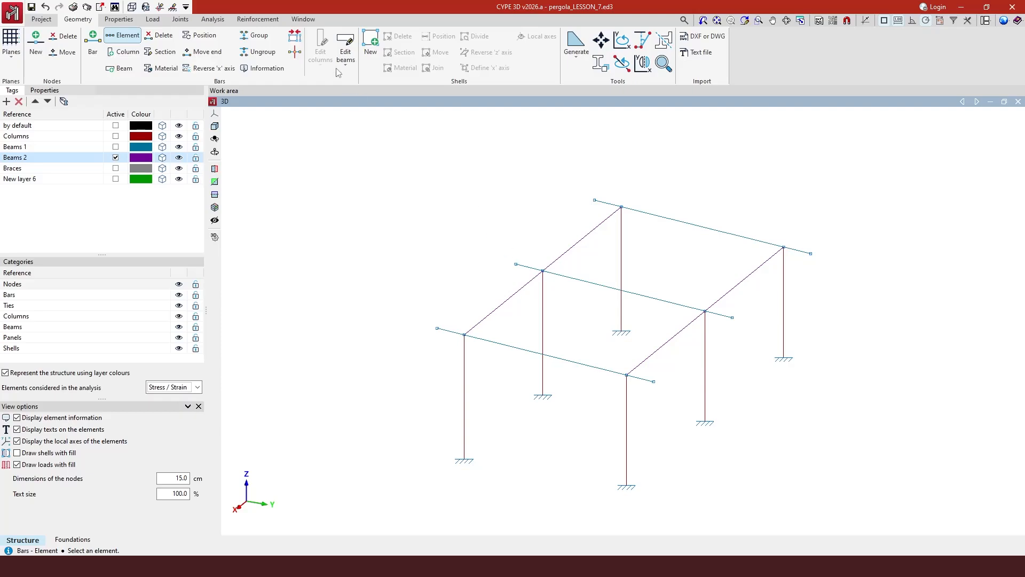
left_click(305, 20)
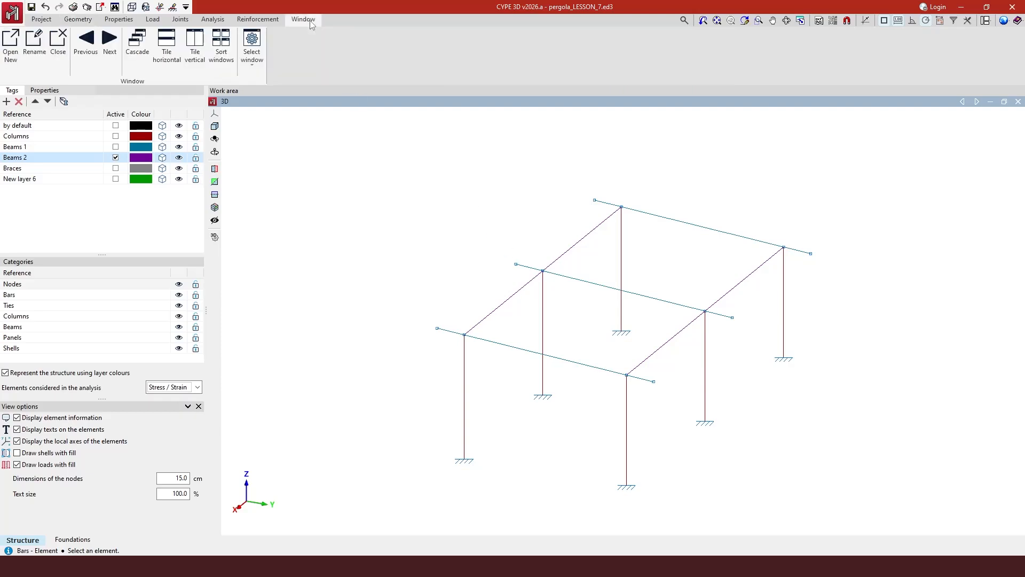
left_click(251, 51)
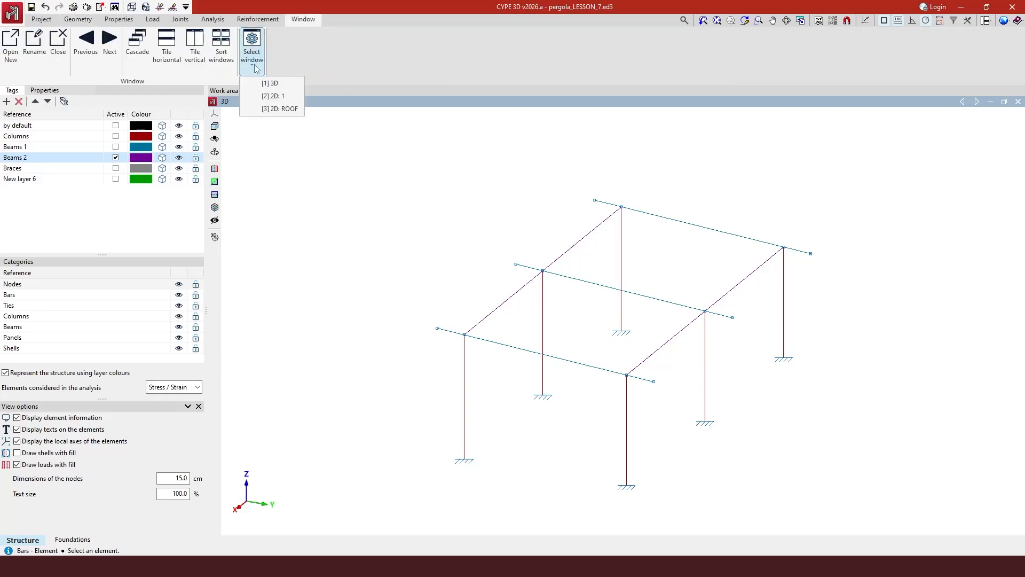
left_click(280, 109)
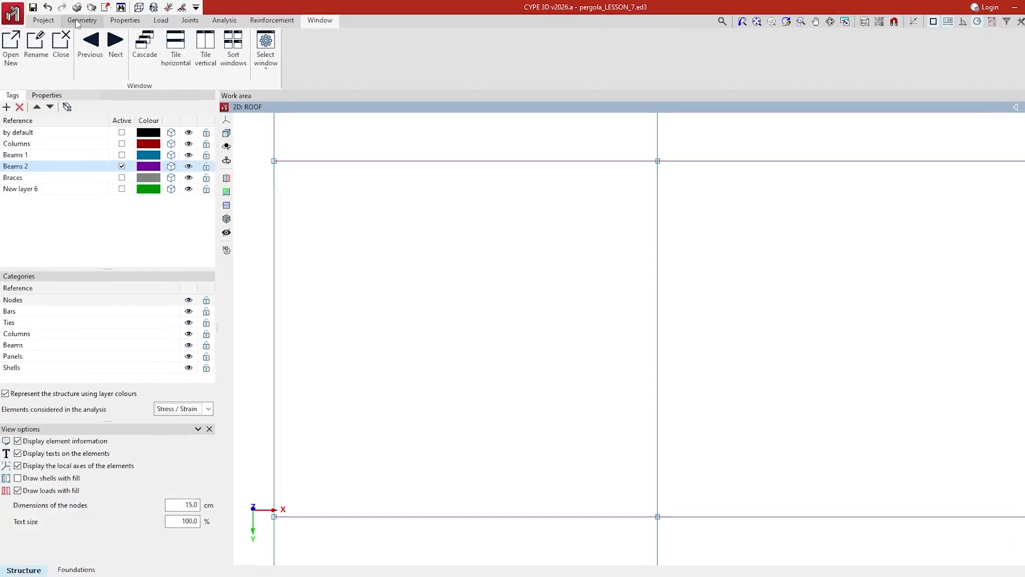
left_click(76, 24)
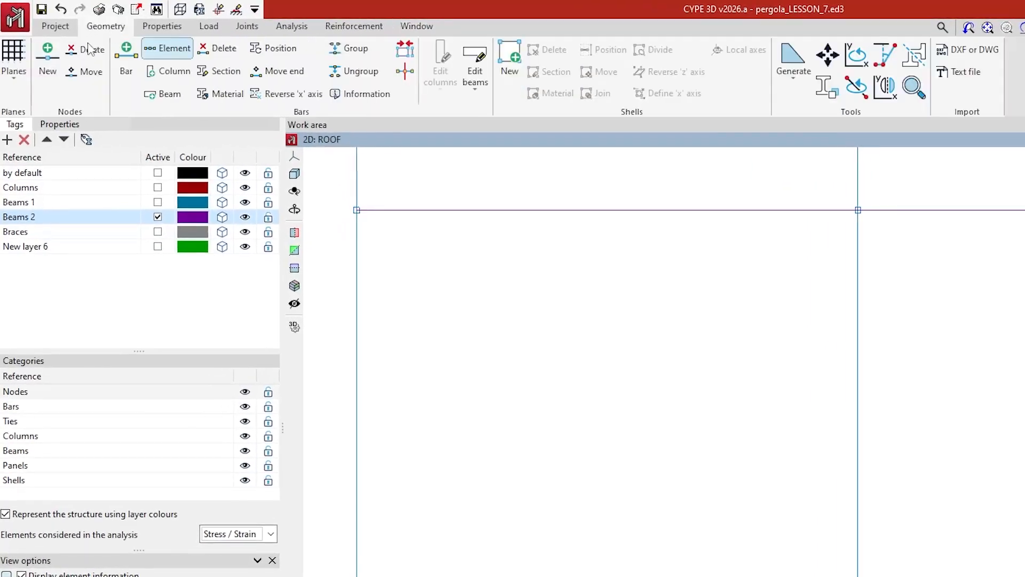
Start new-node placement with exact distance entry enabled.
left_click(51, 71)
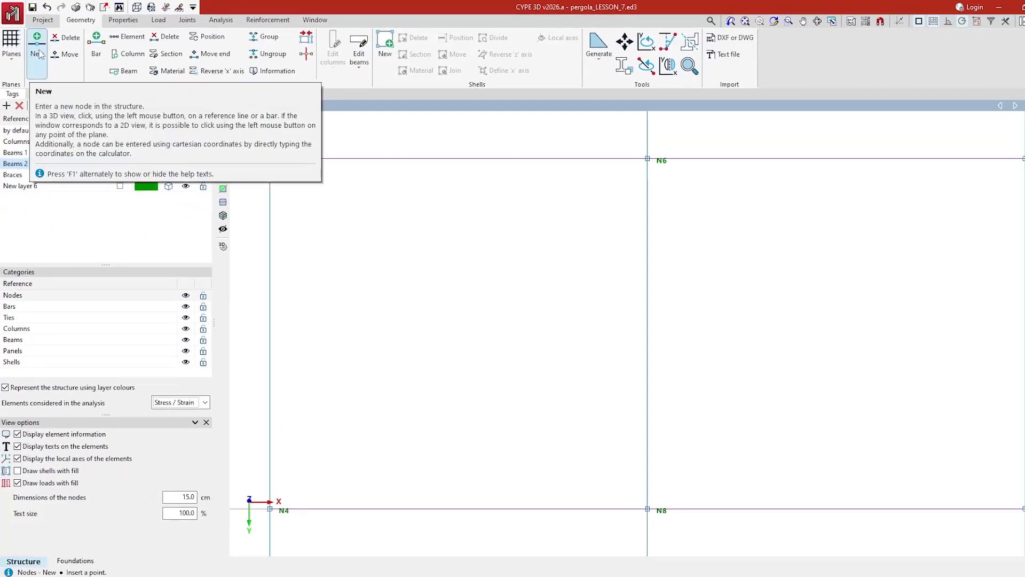
left_click(880, 21)
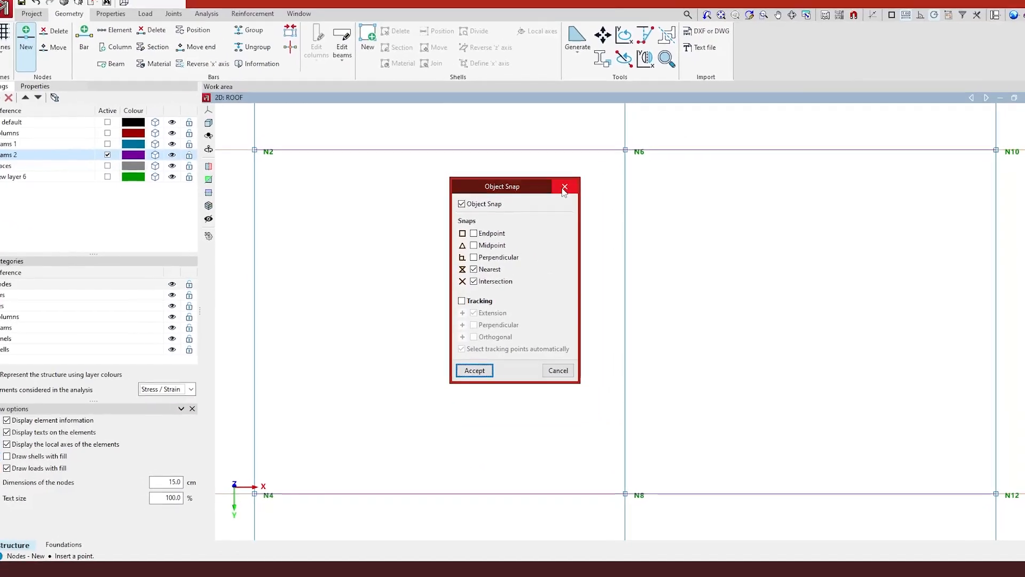
left_click(564, 187)
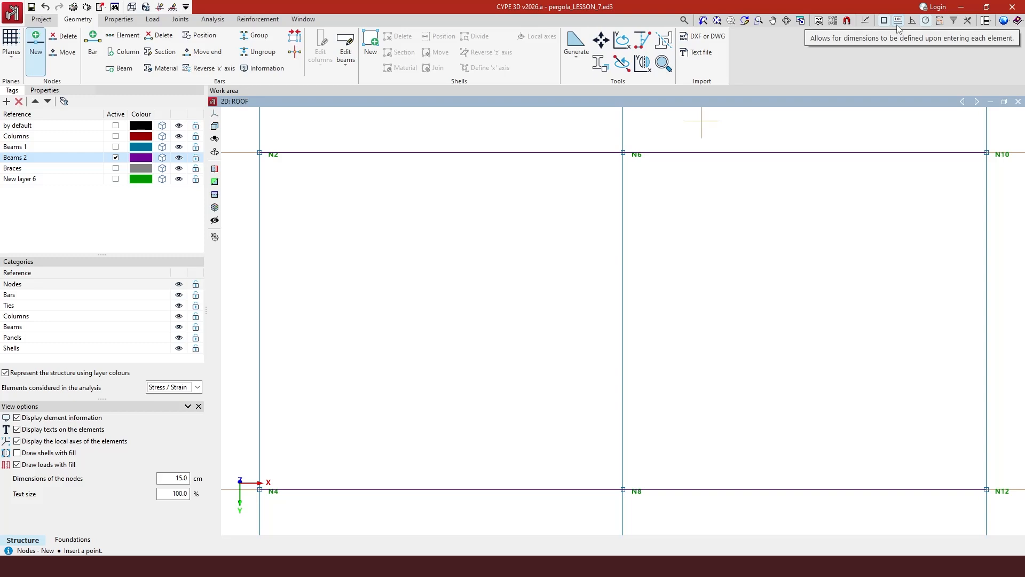
left_click(898, 21)
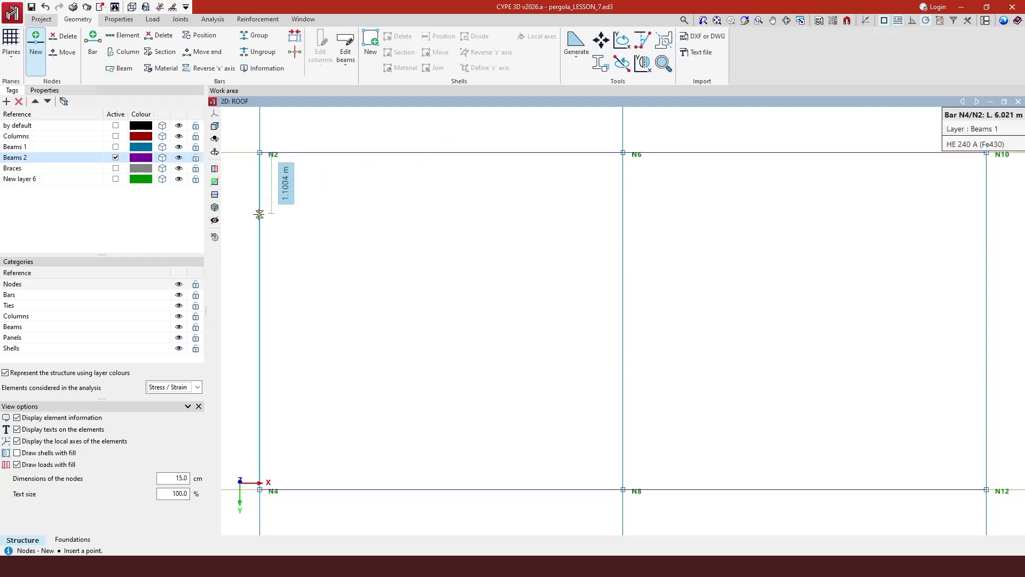
Add nodes N19 and N20 0.3 m from the left beam ends, then N21 and N22 level on the right beam.
left_click(259, 215)
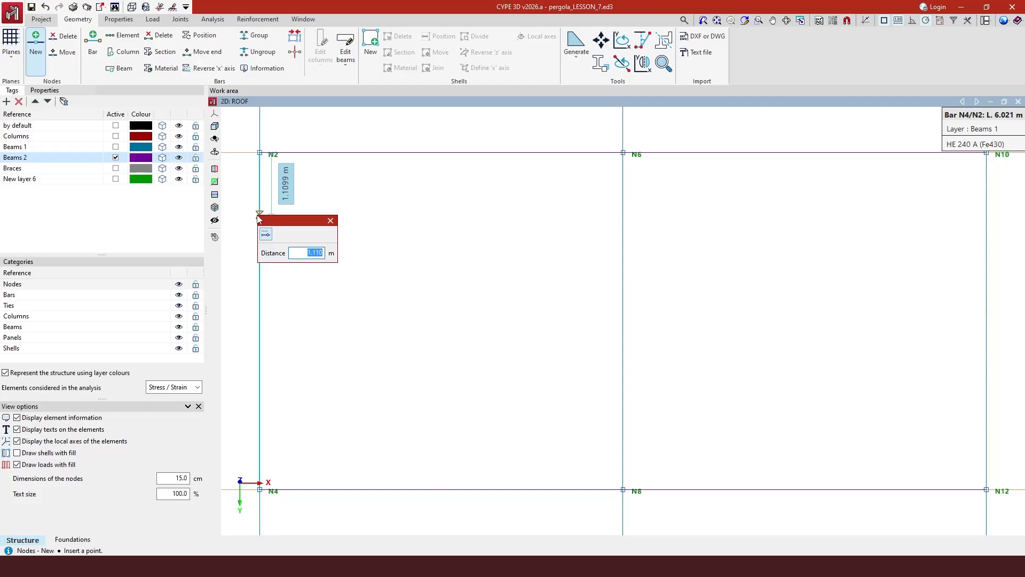
key("BackSpace")
type(".3")
key("Return")
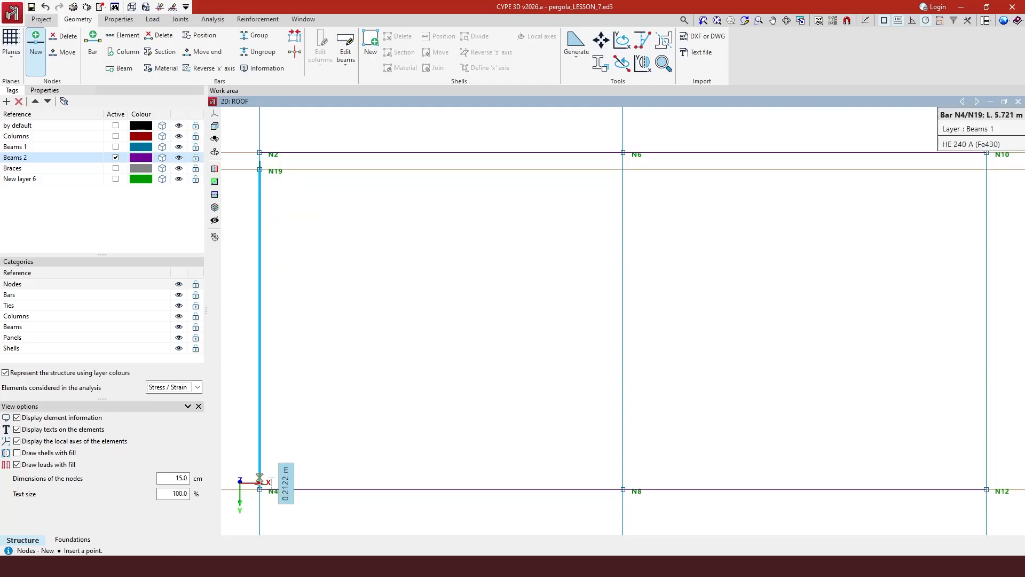
left_click(260, 458)
key("BackSpace")
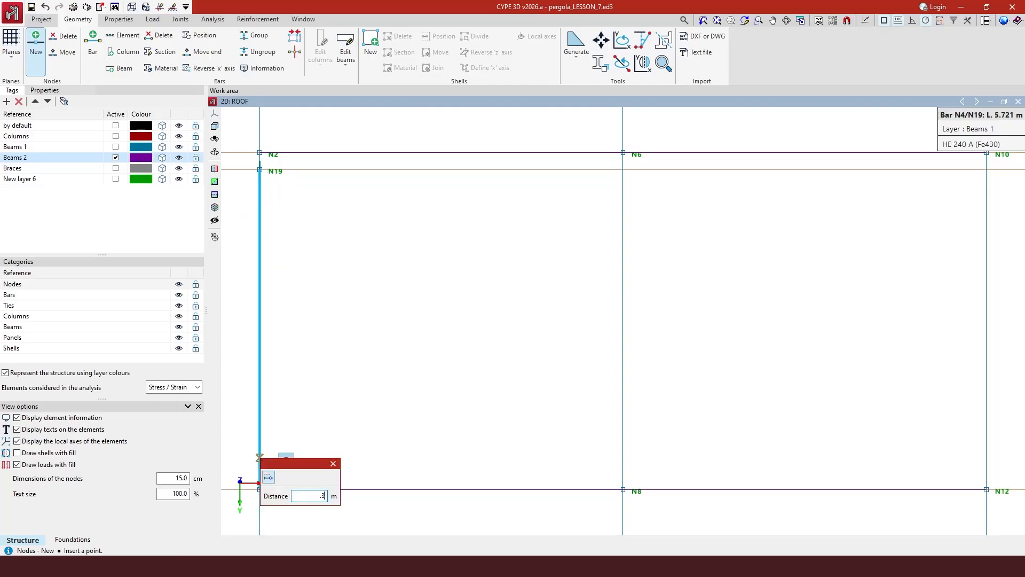
type(".3")
key("Return")
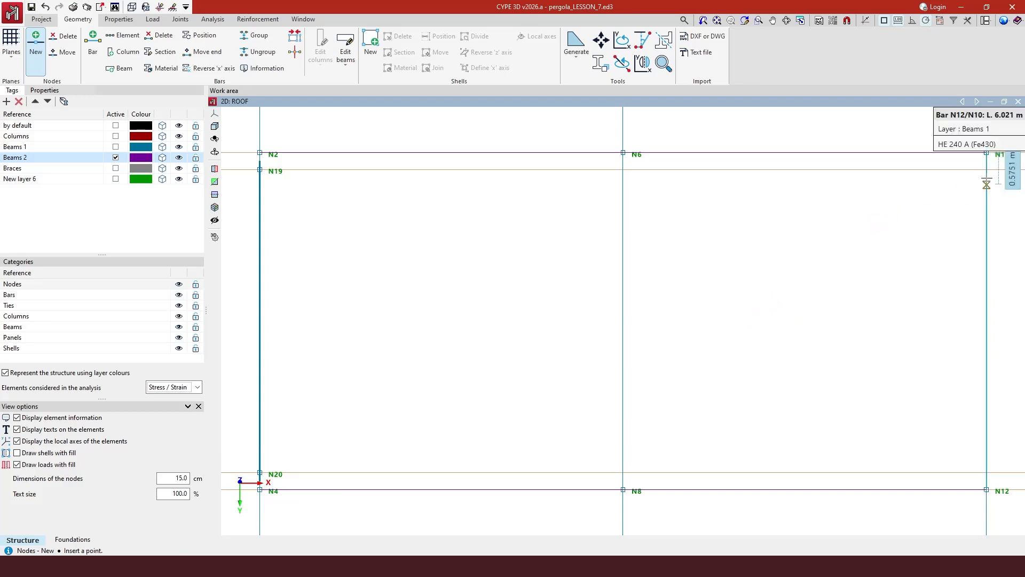
left_click(986, 169)
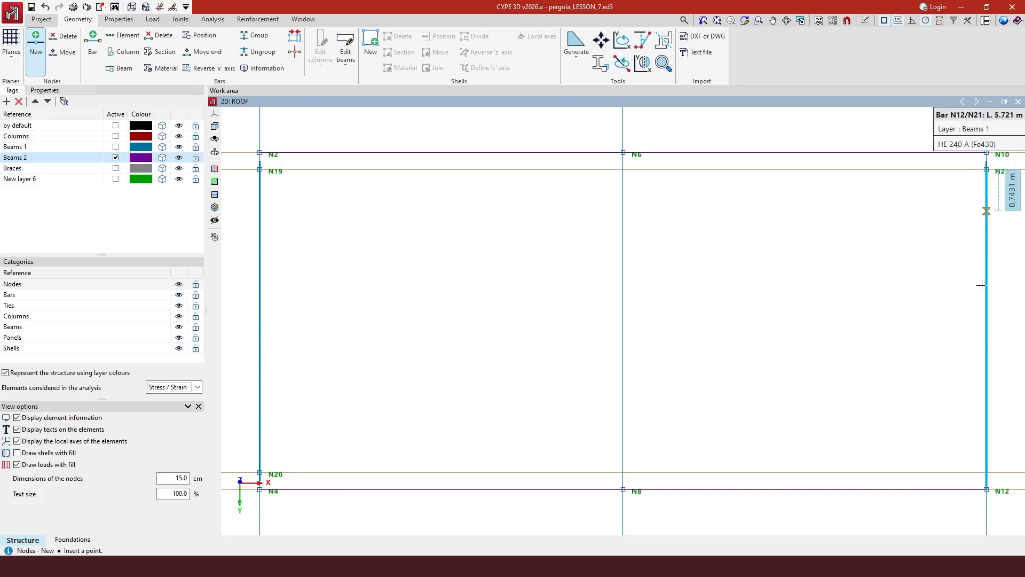
left_click(987, 473)
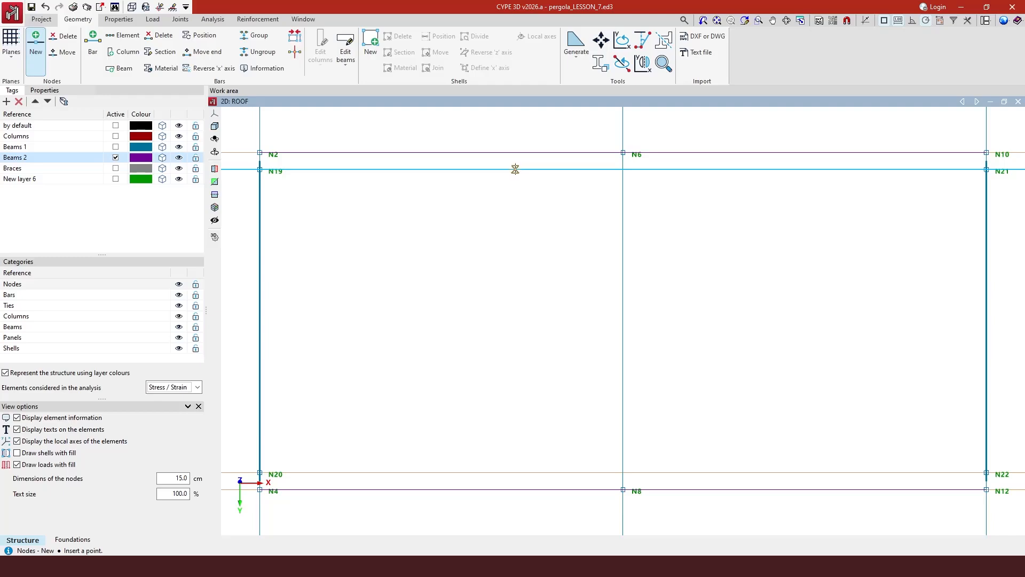
Make Braces the active layer and start drawing a new bar.
left_click(115, 168)
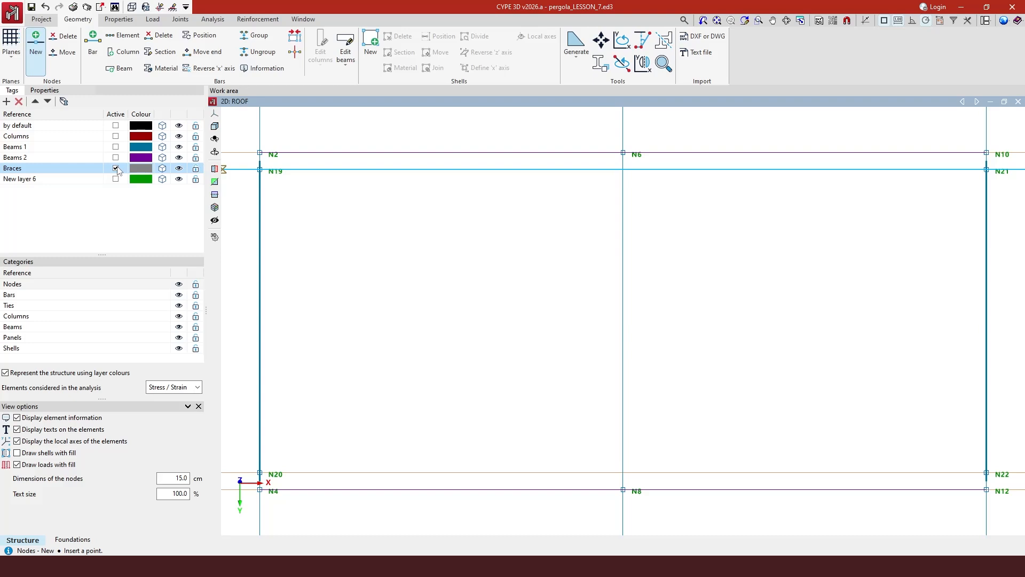
left_click(93, 47)
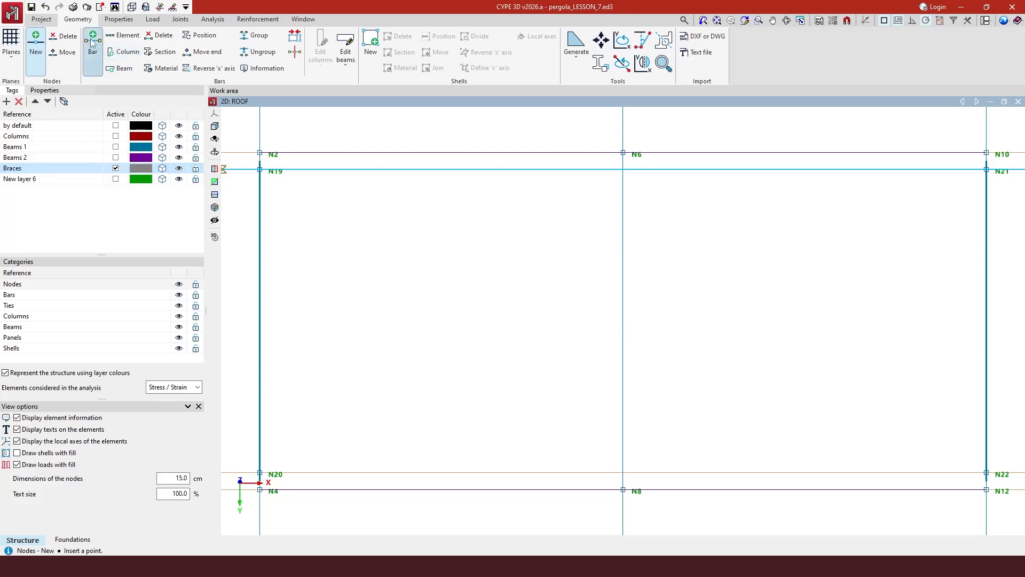
Set the new-bar section to an L 80 x 80 x 6 symmetrical angle from the L series.
left_click(50, 90)
left_click(58, 109)
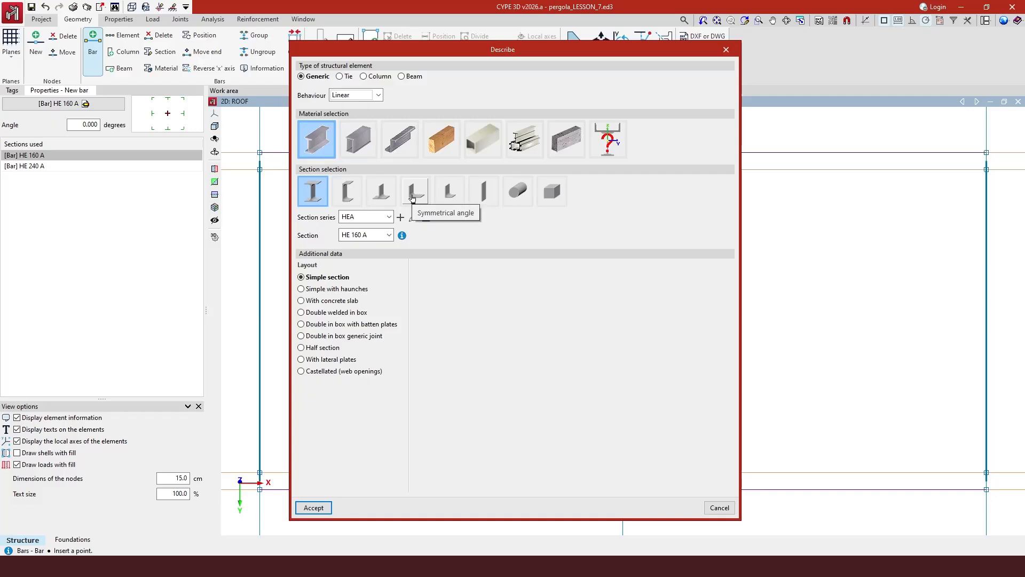
left_click(412, 197)
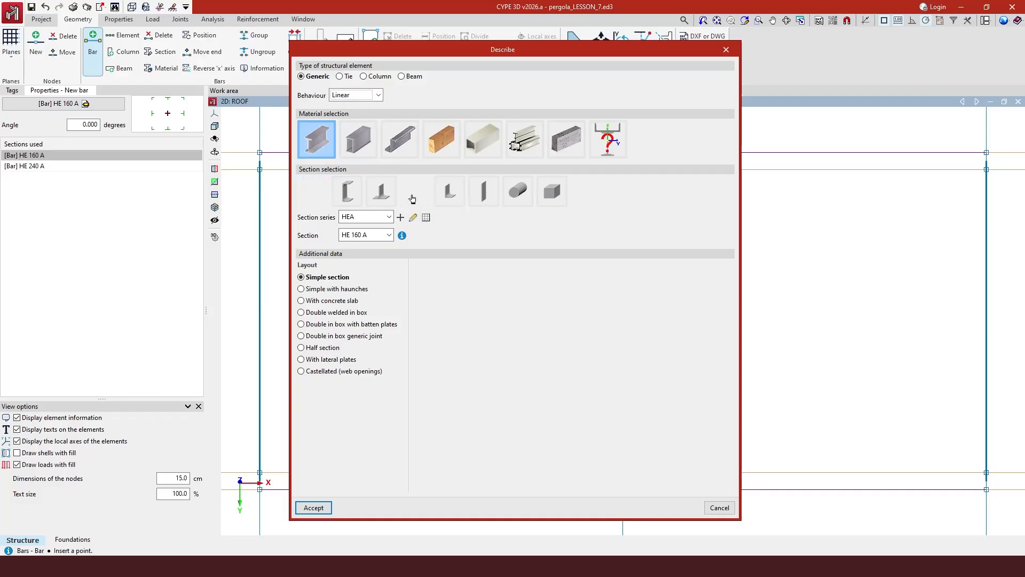
left_click(396, 235)
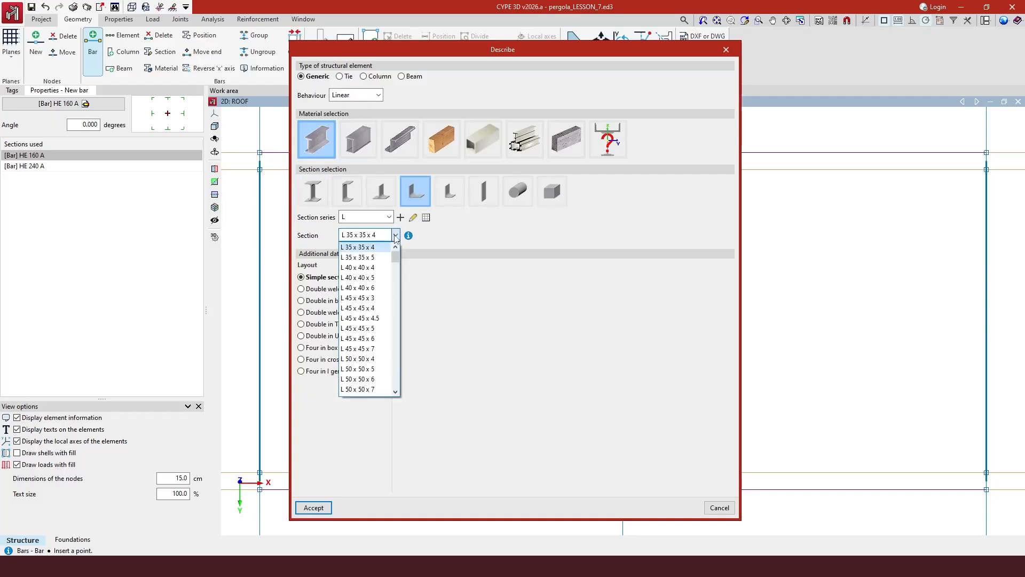
scroll(375, 374, "down", 7)
scroll(374, 376, "down", 5)
scroll(373, 380, "down", 1)
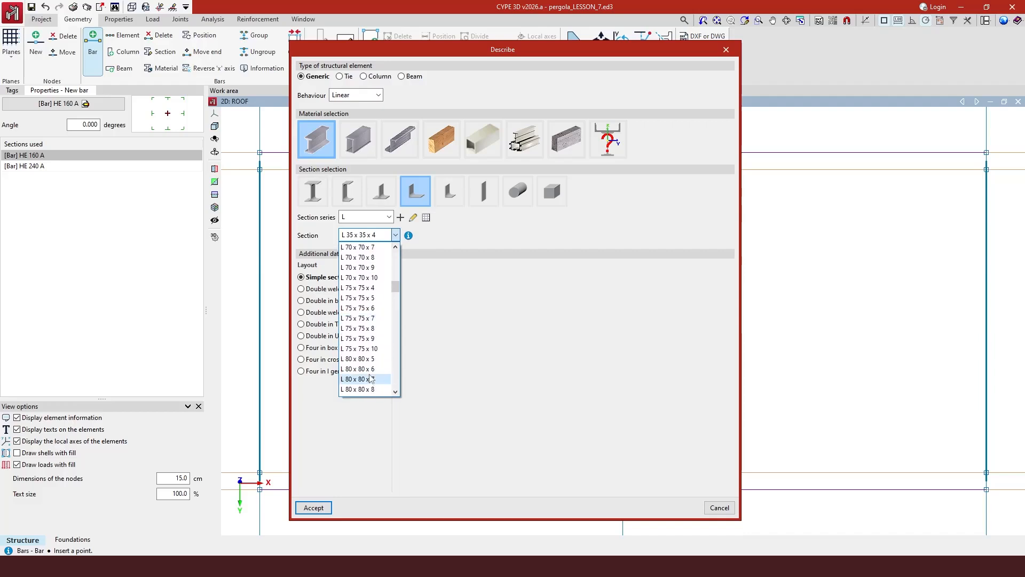
left_click(372, 370)
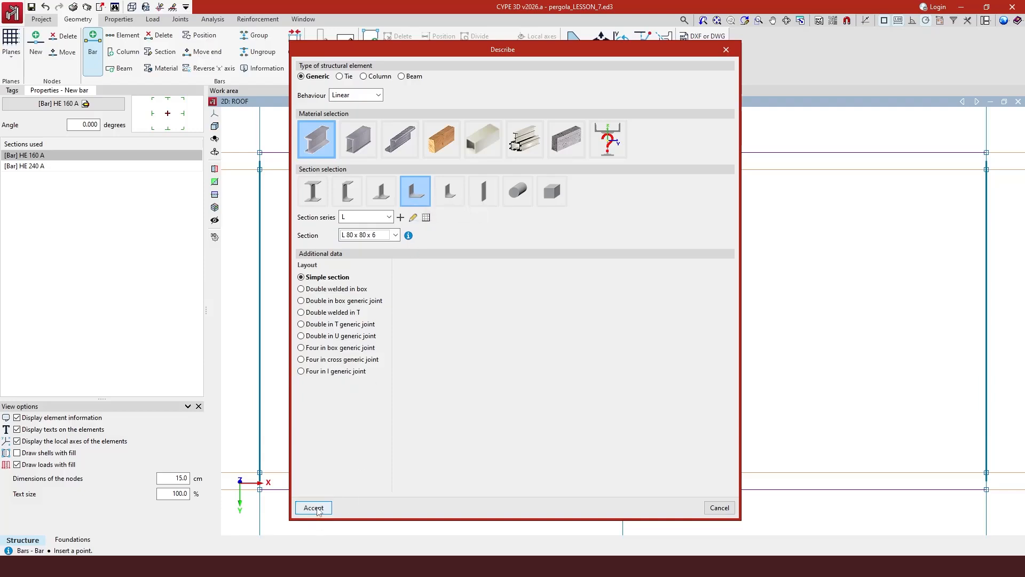
left_click(314, 508)
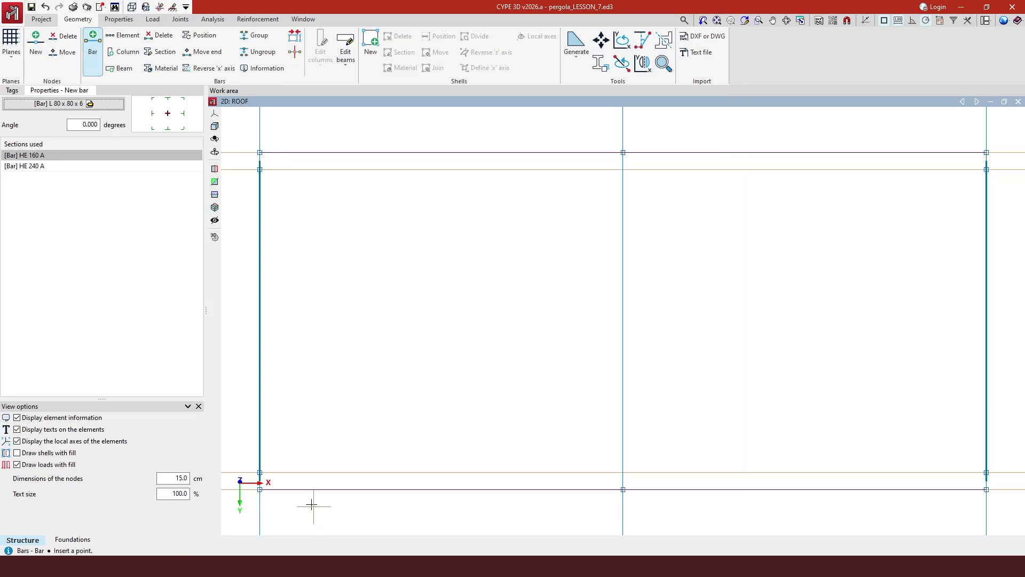
Draw braces N19–middle beam–N21, then bottom-right–top-middle–bottom-left, forming an X in each bay.
left_click(260, 170)
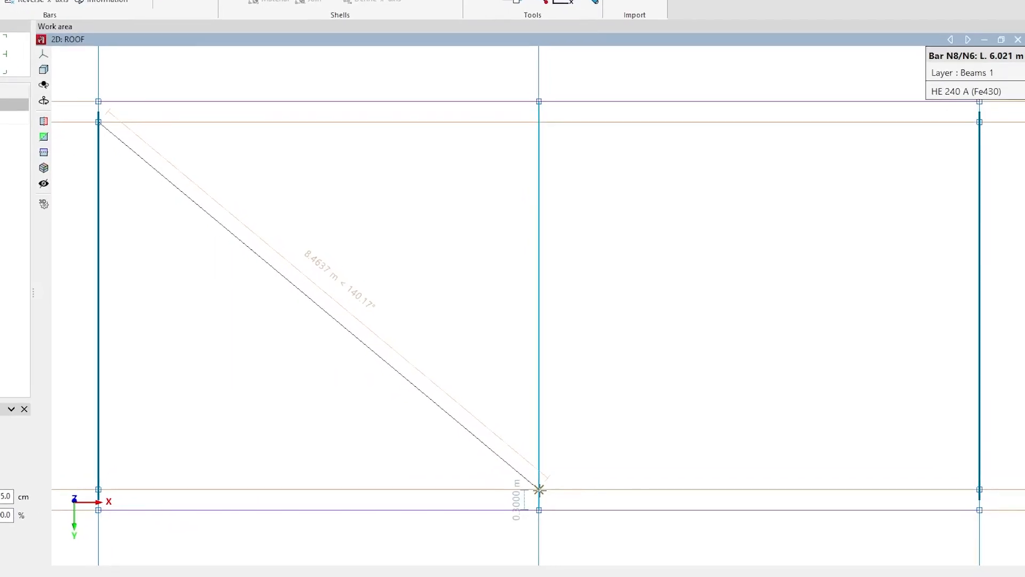
left_click(539, 489)
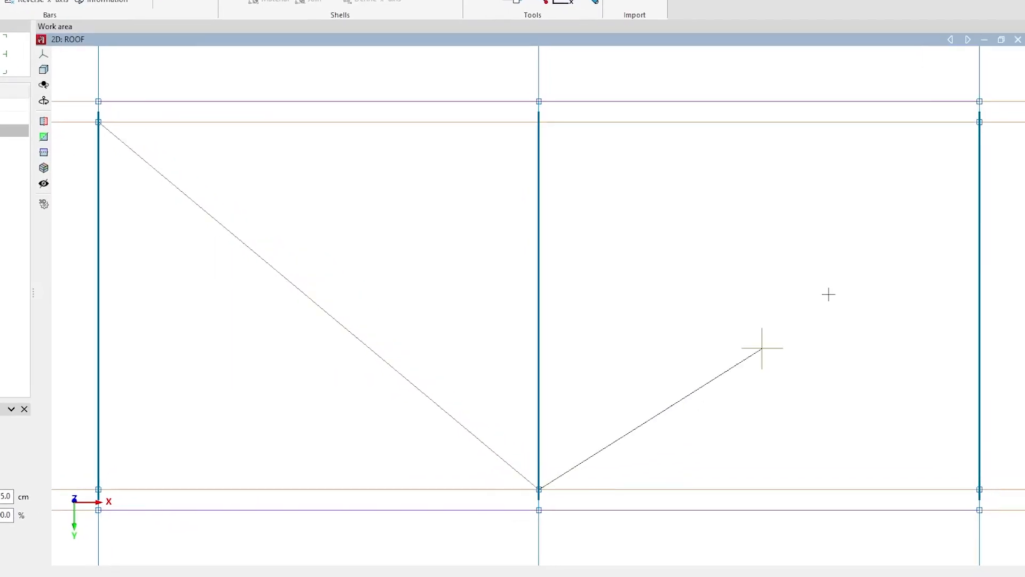
left_click(980, 122)
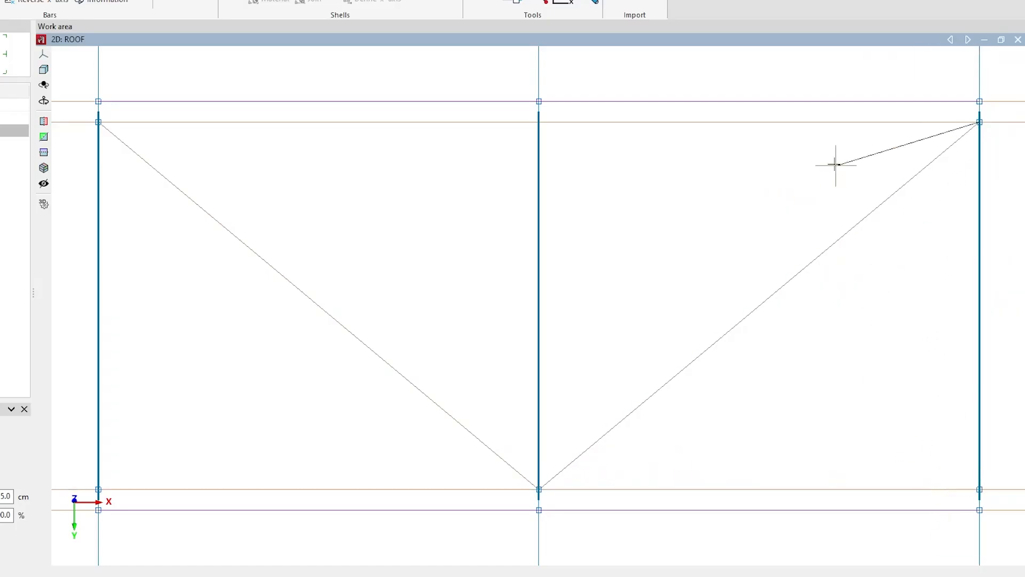
key("Escape")
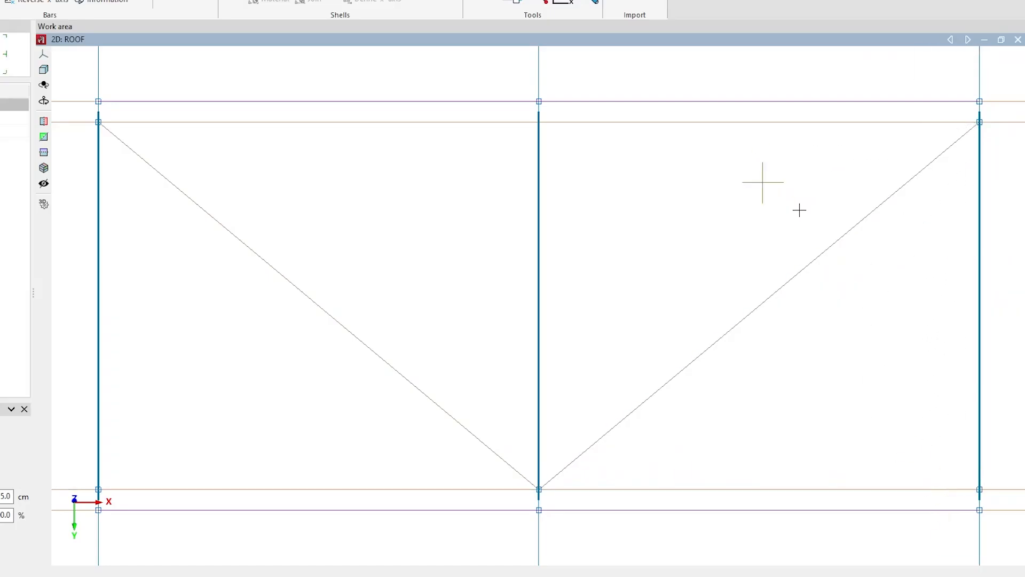
left_click(980, 489)
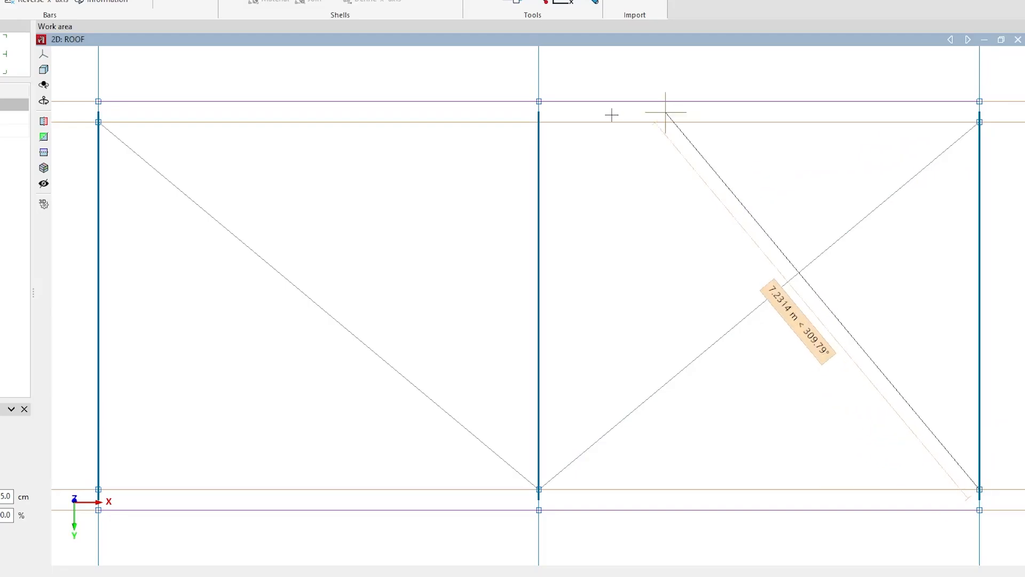
left_click(539, 122)
left_click(98, 489)
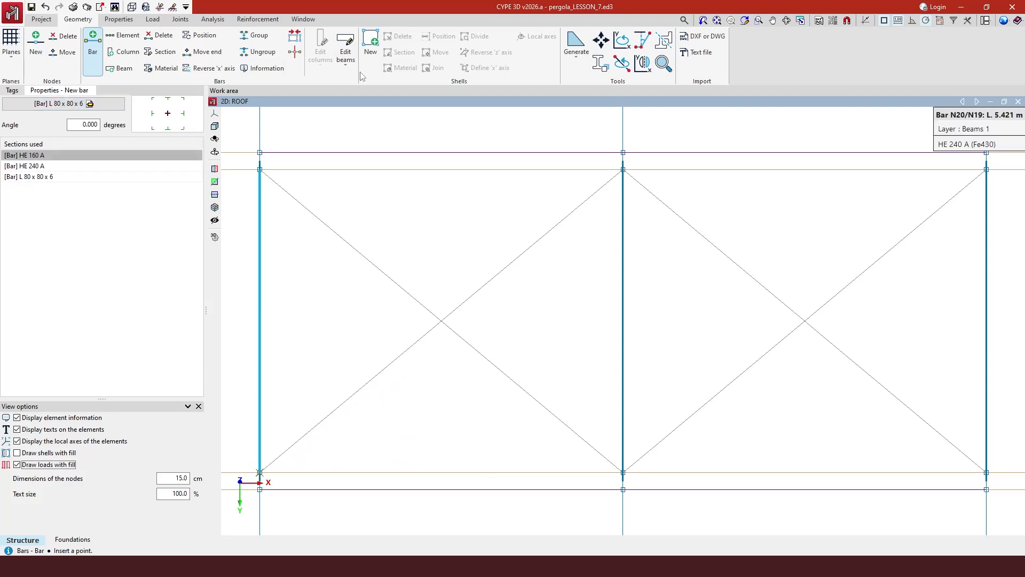
left_click(12, 90)
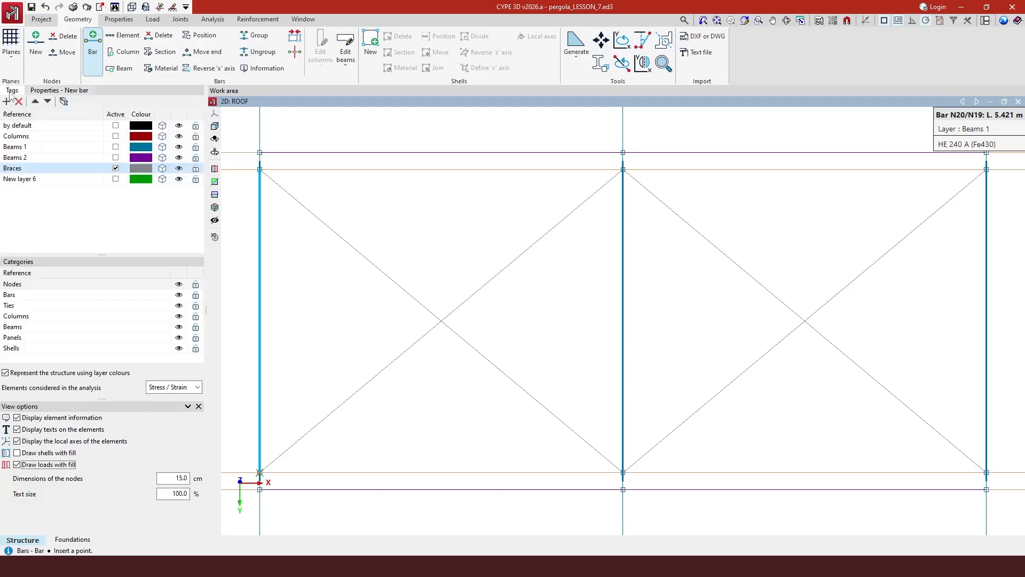
left_click(303, 20)
left_click(252, 56)
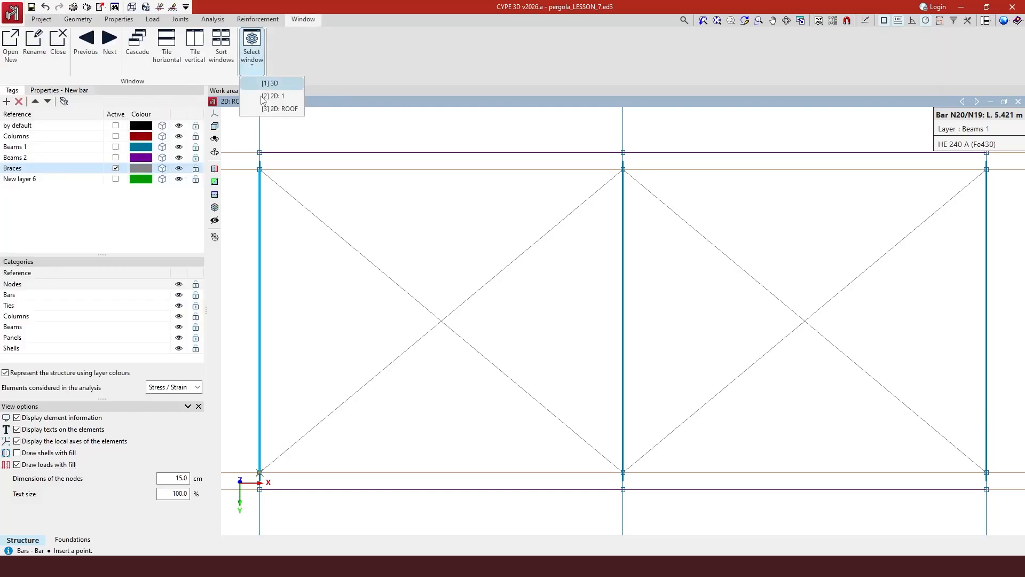
left_click(273, 83)
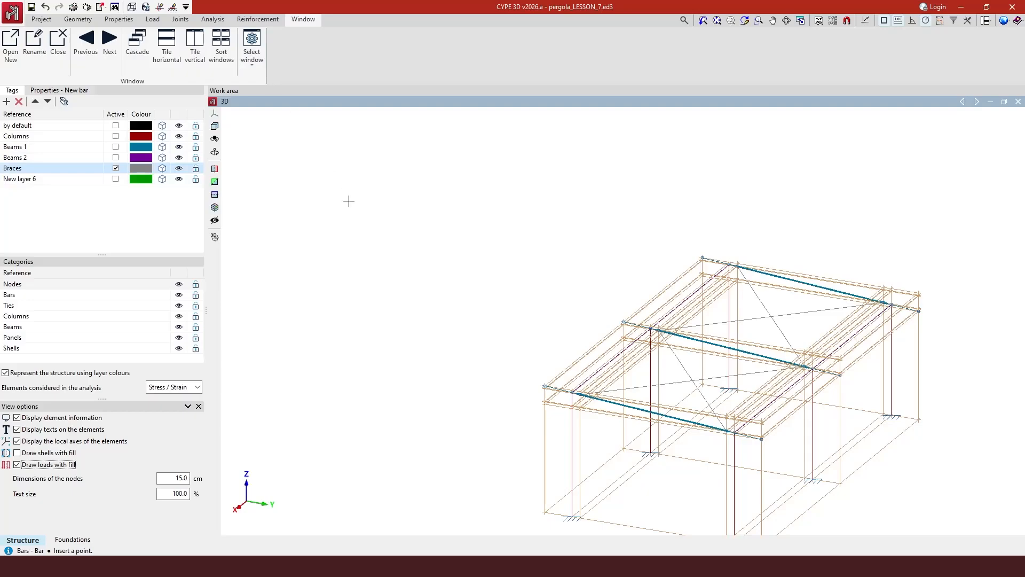
scroll(341, 193, "down", 1)
scroll(711, 442, "up", 2)
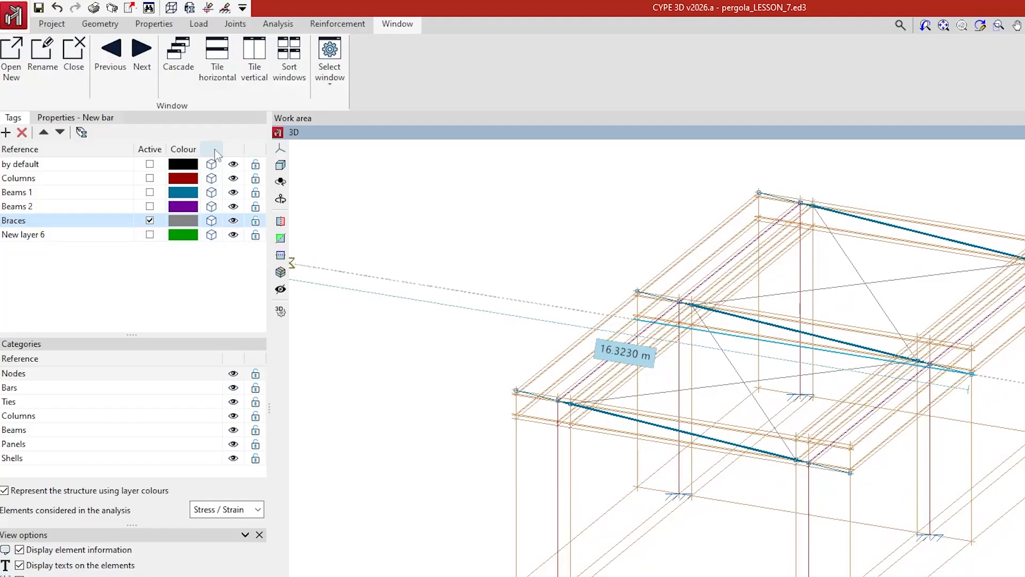
left_click(212, 154)
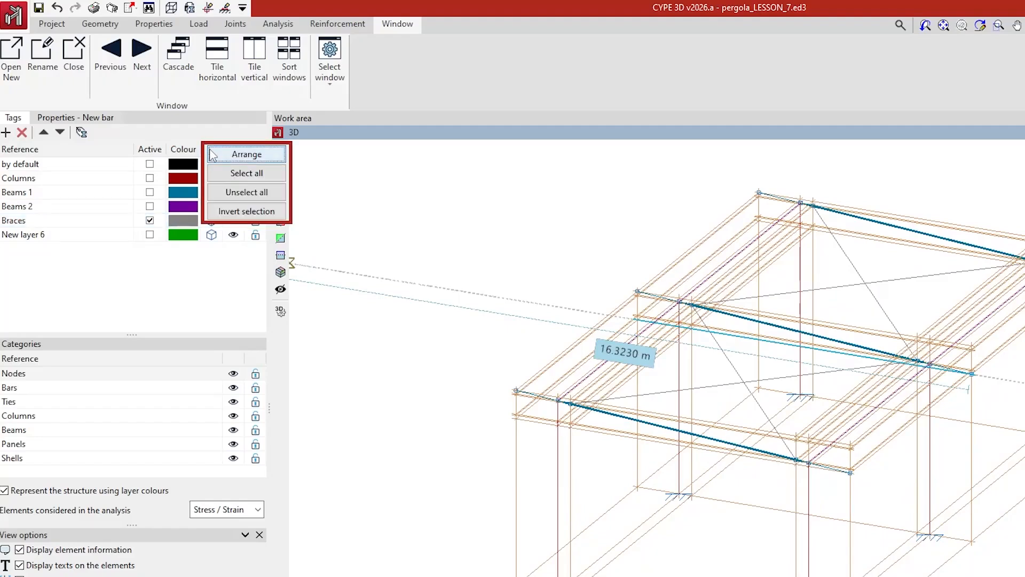
left_click(225, 173)
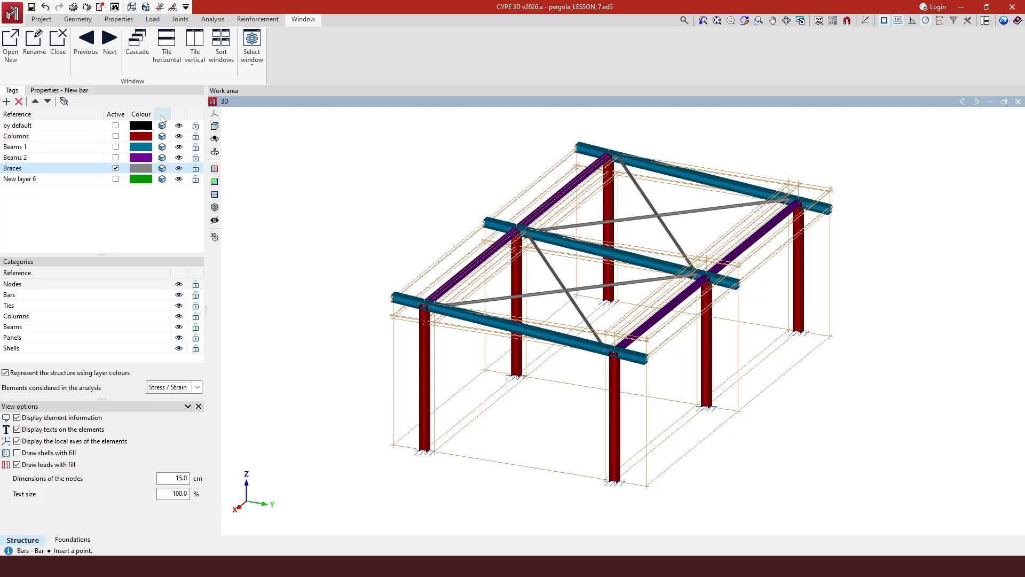
left_click(162, 117)
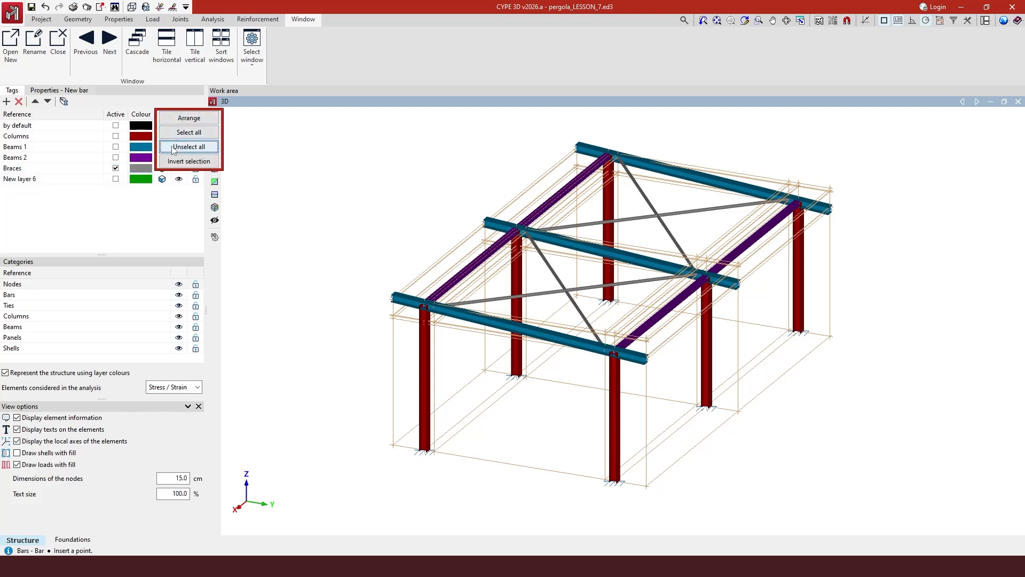
left_click(188, 147)
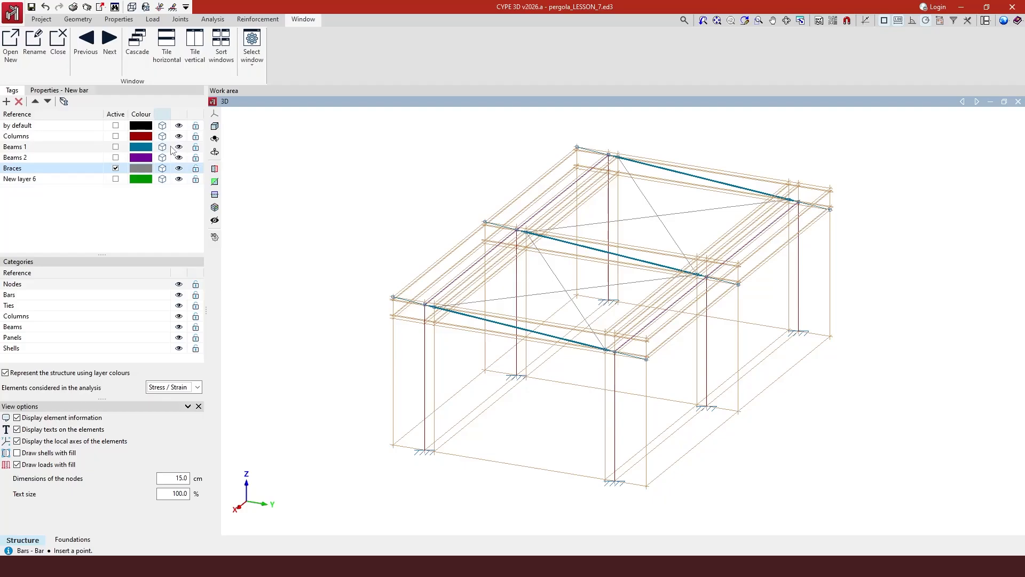
Set the reference plane visibility option to Hide.
left_click(45, 20)
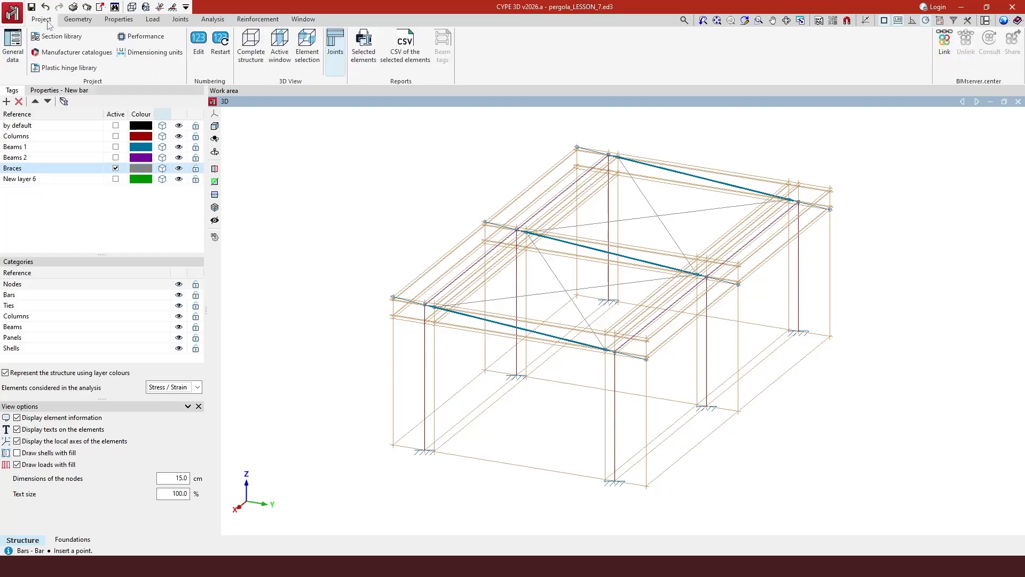
left_click(77, 20)
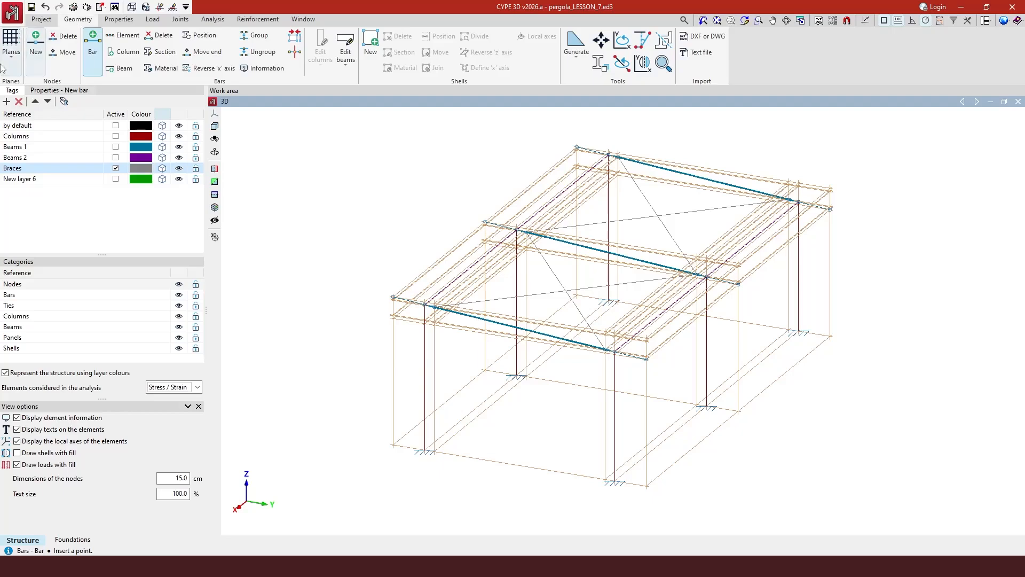
left_click(11, 47)
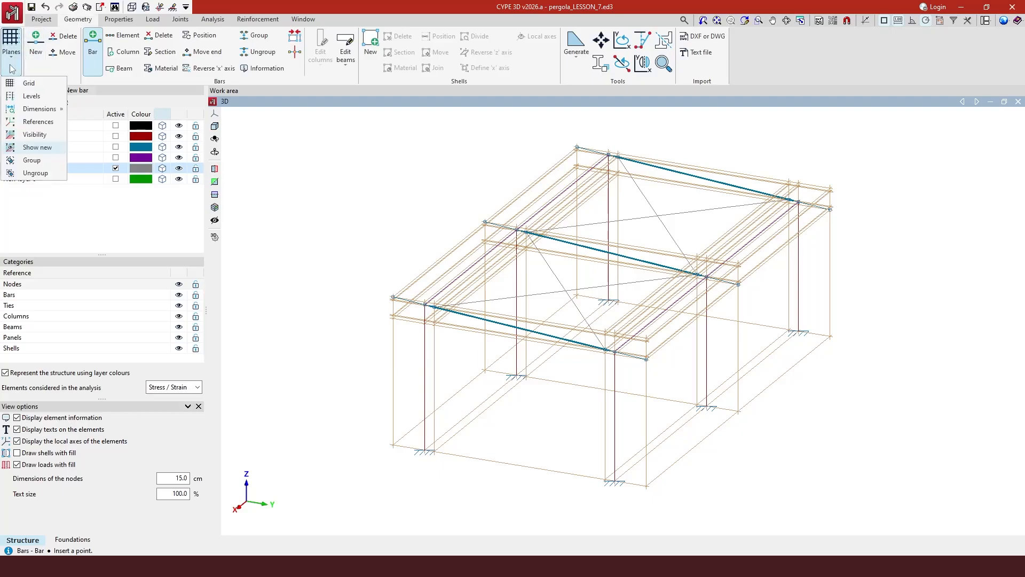
left_click(40, 134)
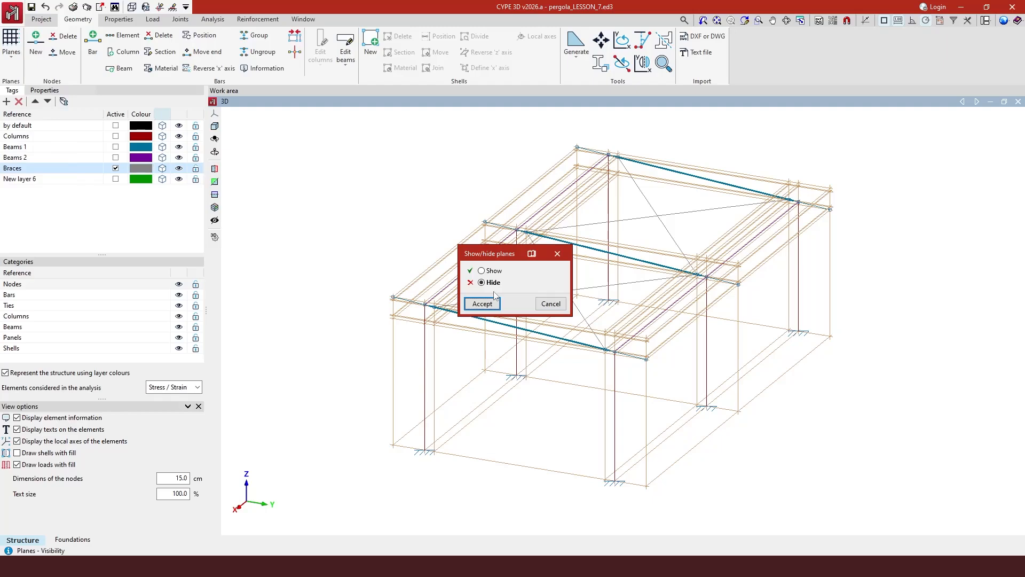
left_click(482, 303)
Window-select the orange reference planes around the structure to hide them.
scroll(469, 329, "down", 2)
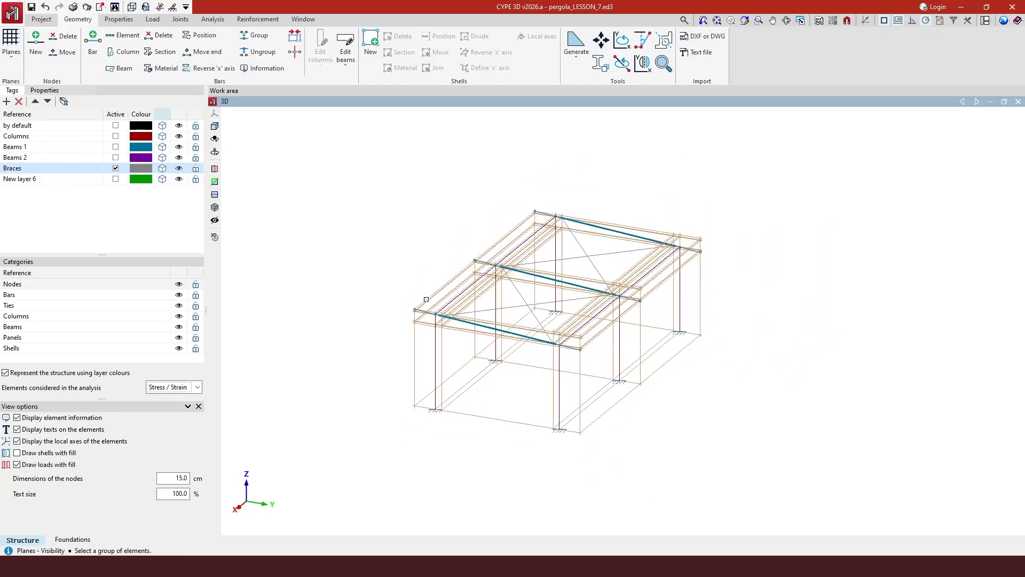
left_click_drag(297, 136, 834, 475)
right_click(764, 437)
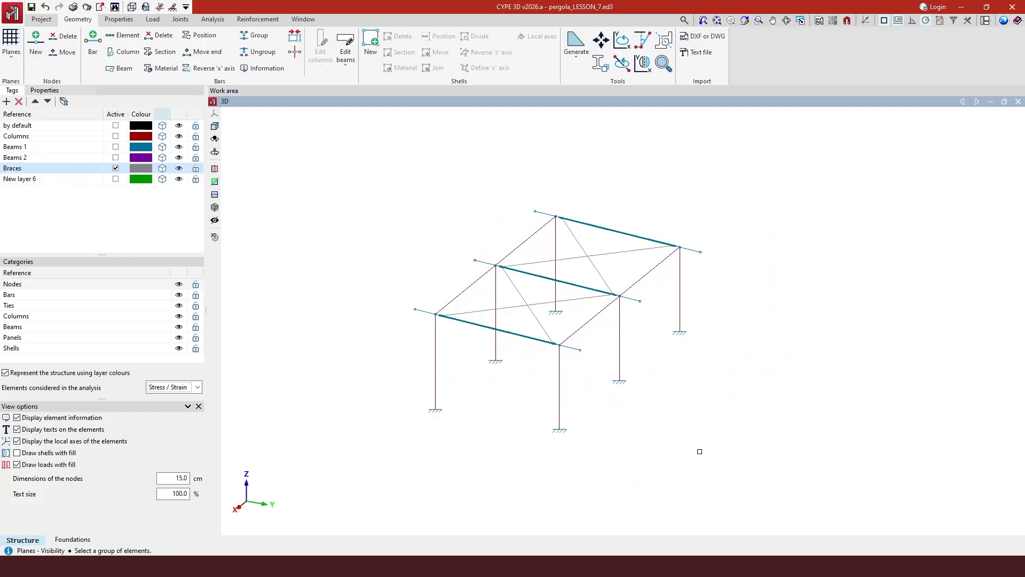
scroll(527, 445, "up", 2)
scroll(524, 434, "down", 1)
scroll(522, 160, "up", 1)
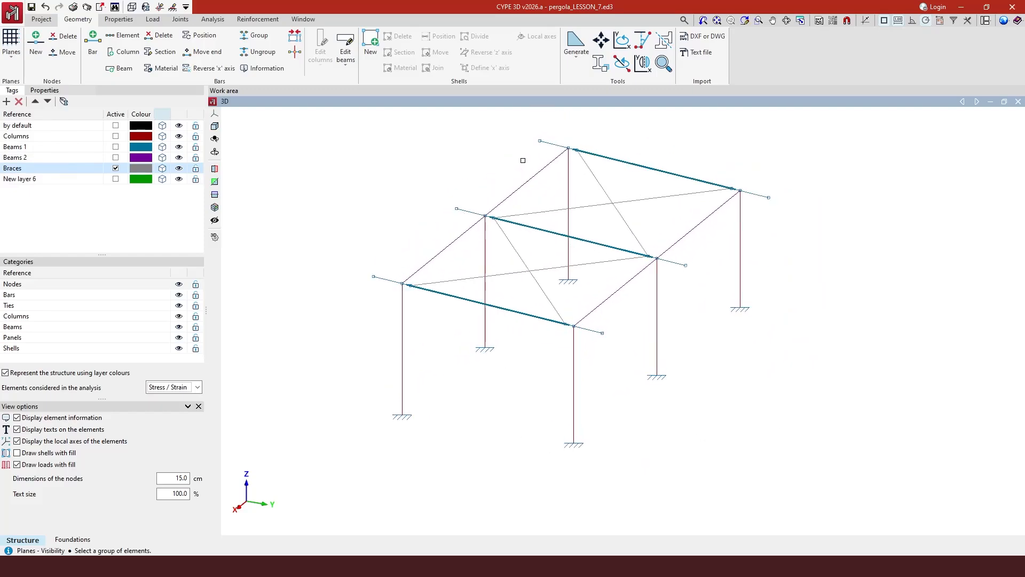
scroll(522, 161, "up", 1)
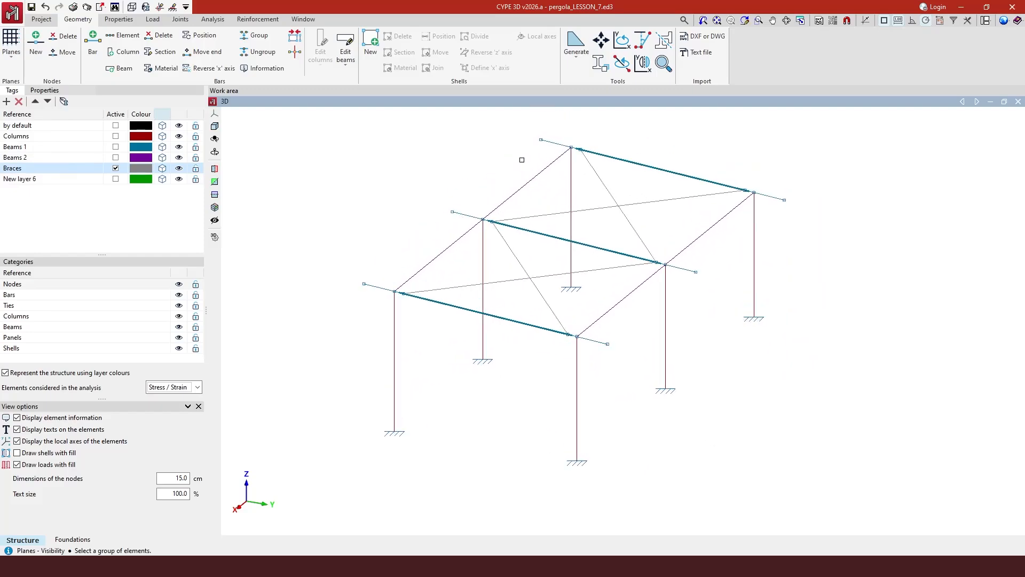
Rename New layer 6 to 'Beams 3' and make it the active layer.
left_click(33, 180)
left_click(27, 181)
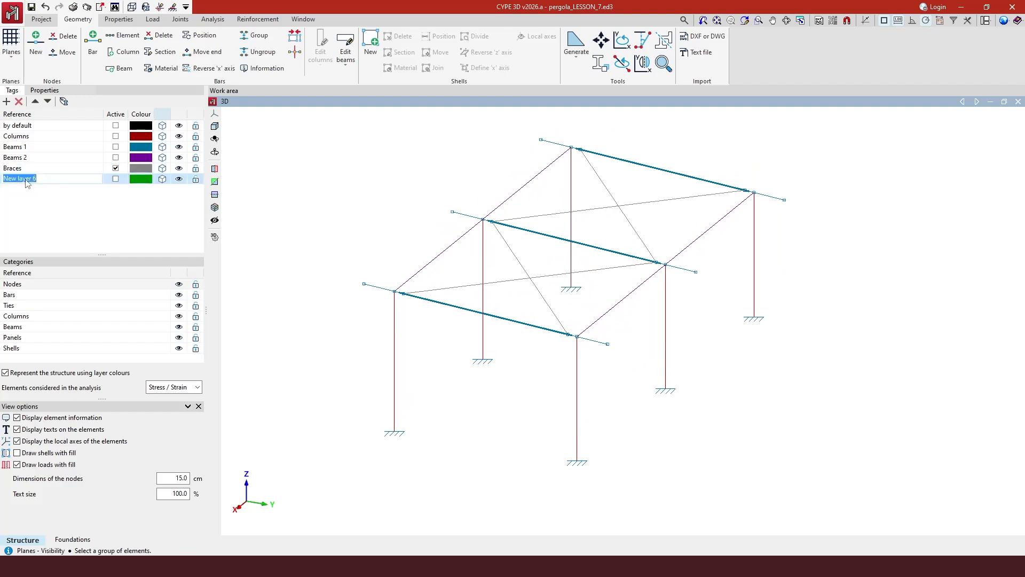
type("Beams 3")
key("Return")
left_click(116, 179)
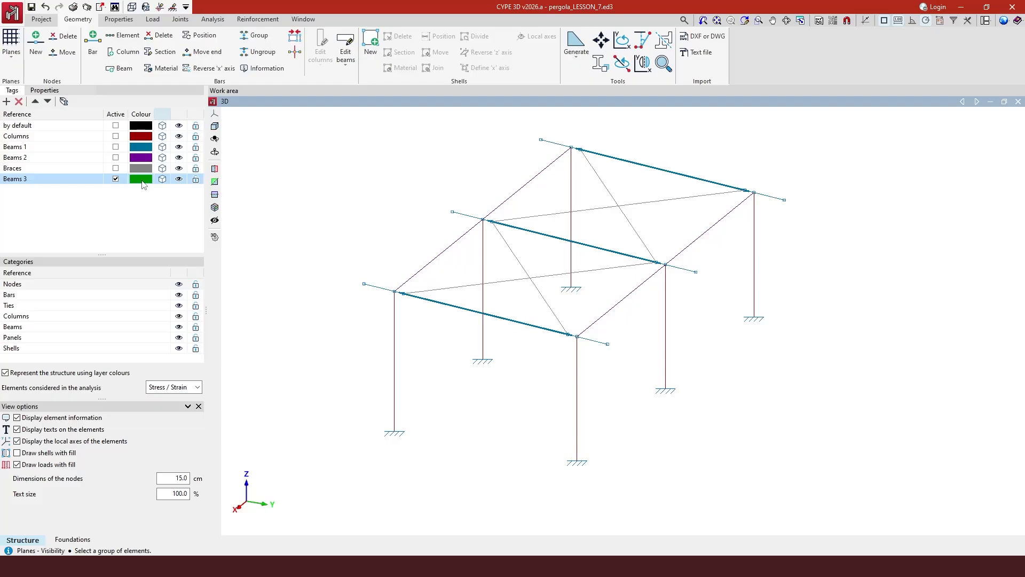
Switch to the BIMserver.center browser view and orbit the pergola model from higher up.
key("alt+Tab")
left_click_drag(650, 473, 790, 389)
scroll(764, 436, "up", 5)
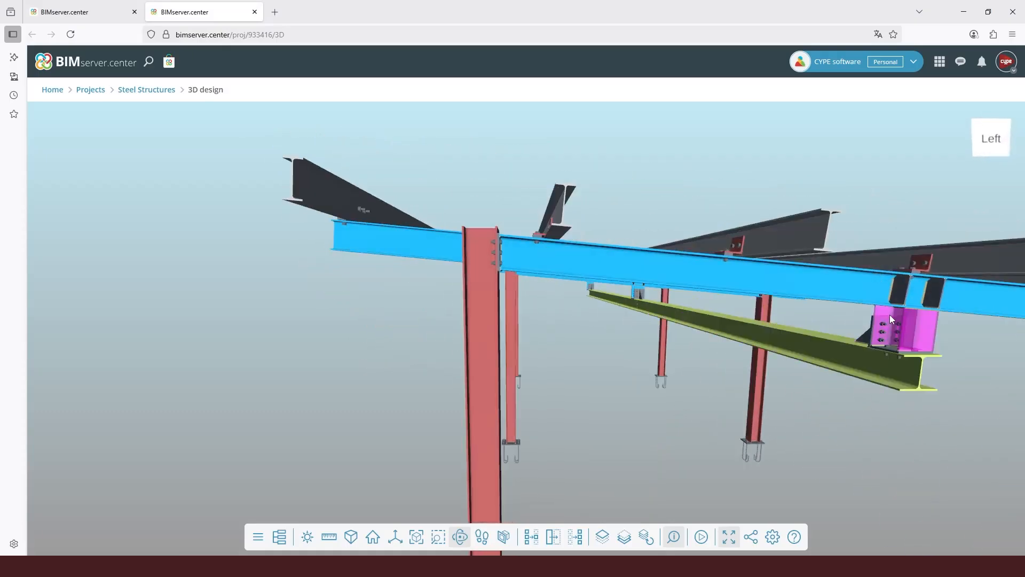
Zoom out and orbit the BIMserver.center model to an oblique side view.
scroll(591, 324, "down", 5)
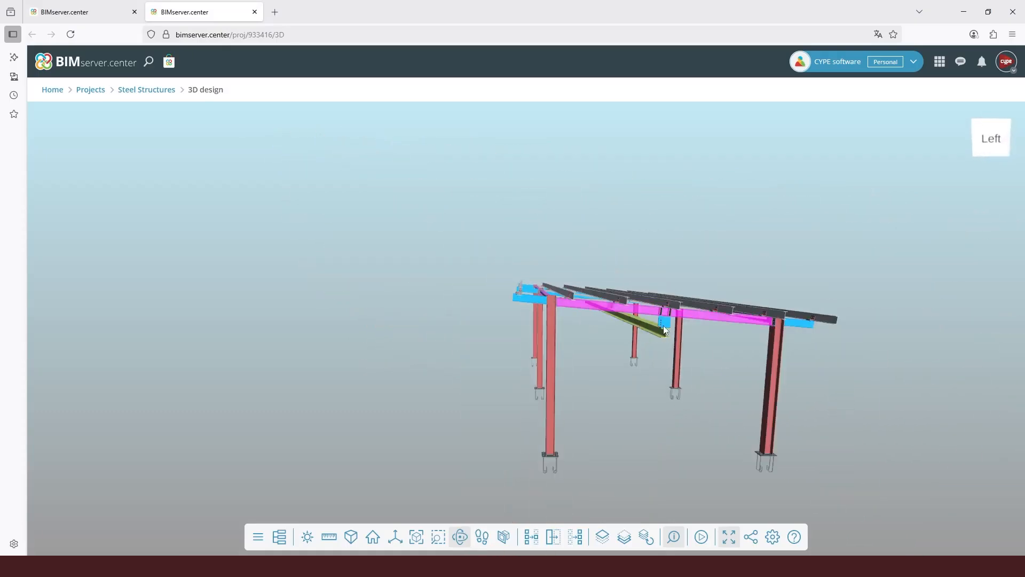
left_click_drag(664, 338, 575, 329)
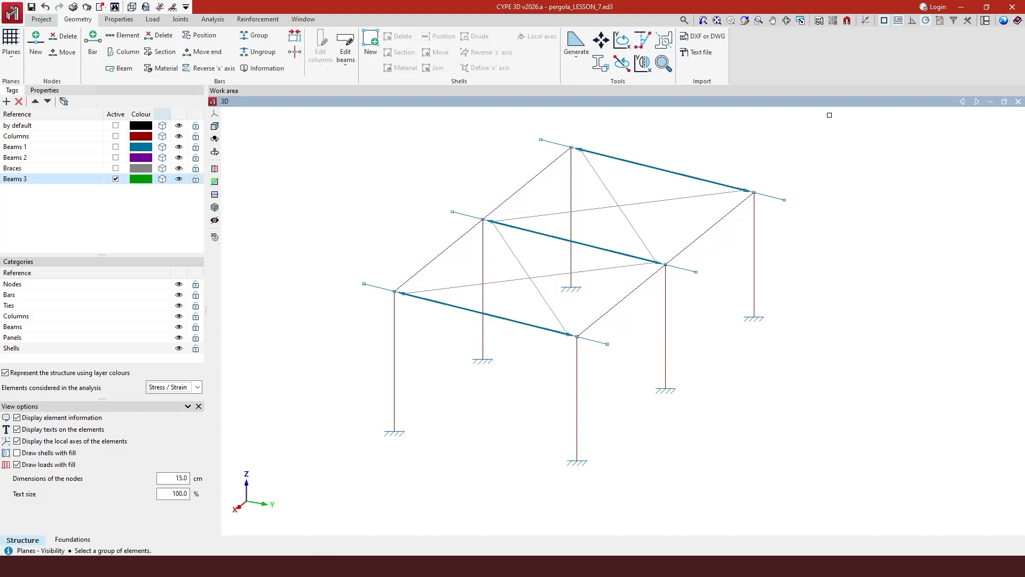
Enable Midpoint in the object snap settings.
left_click(884, 21)
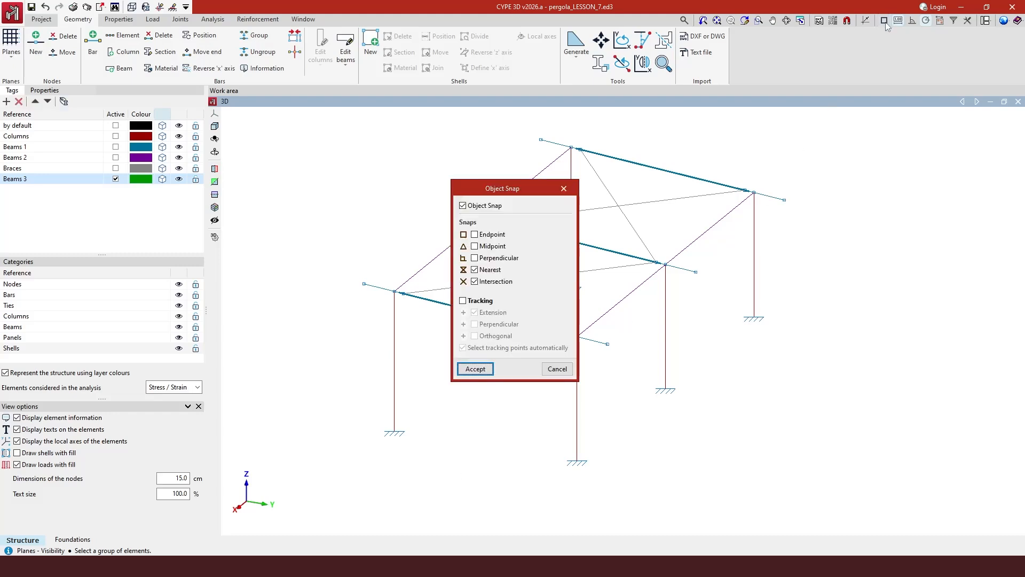
left_click(478, 248)
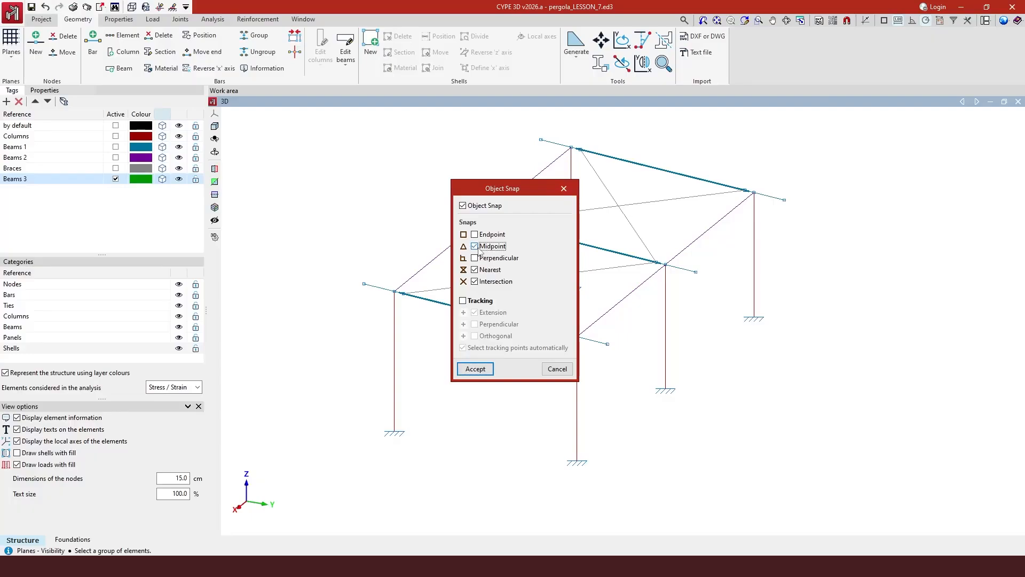
left_click(477, 368)
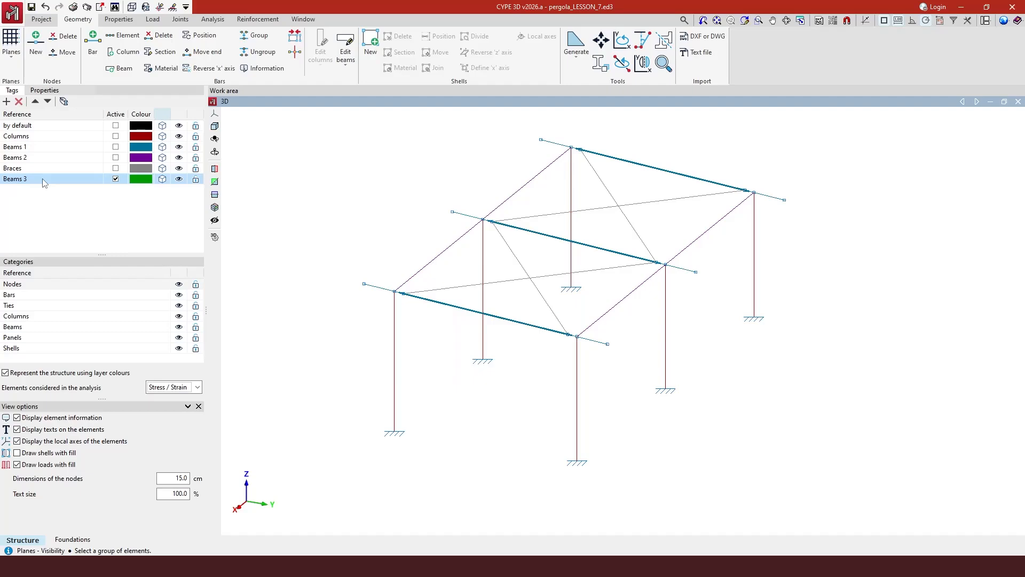
Start a vertical bar at the front beam's midpoint with Orthogonality on.
left_click(93, 42)
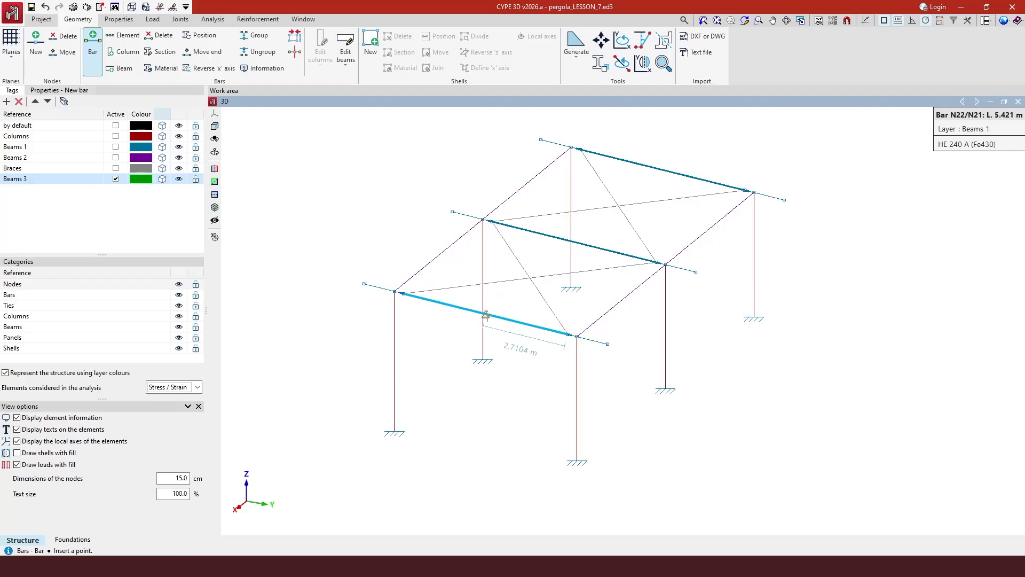
left_click(486, 315)
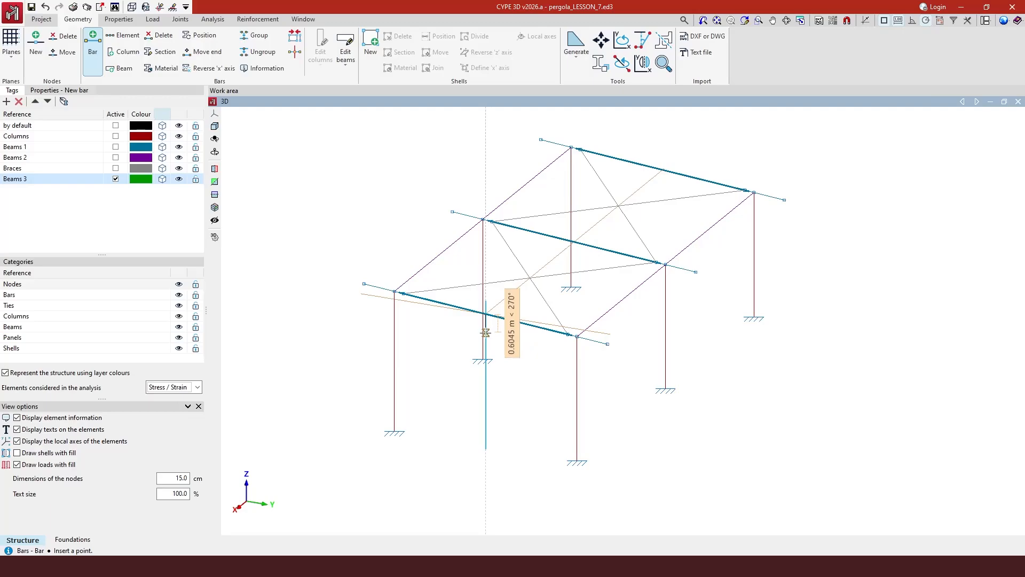
scroll(515, 345, "up", 3)
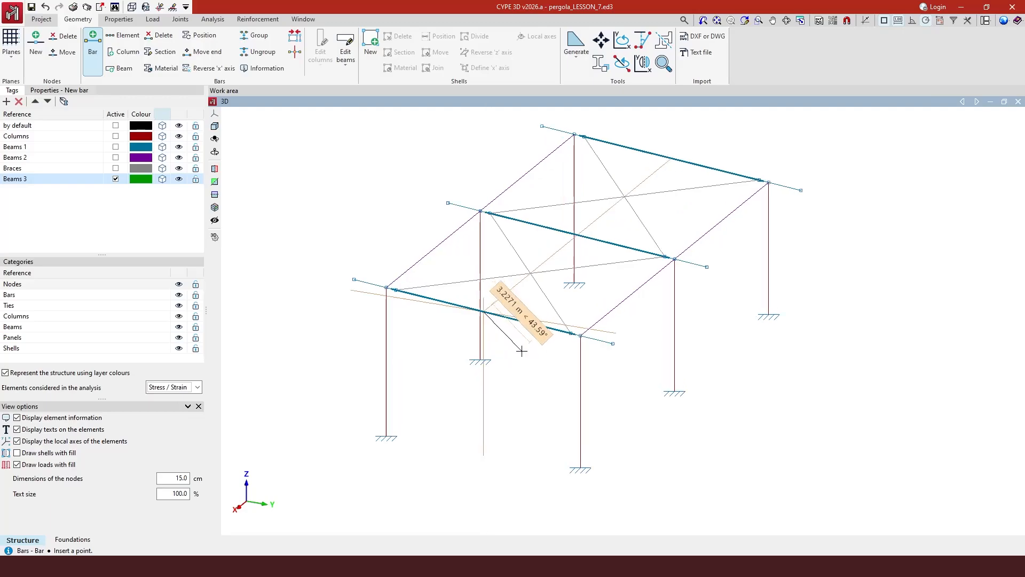
middle_click_drag(534, 359, 637, 358)
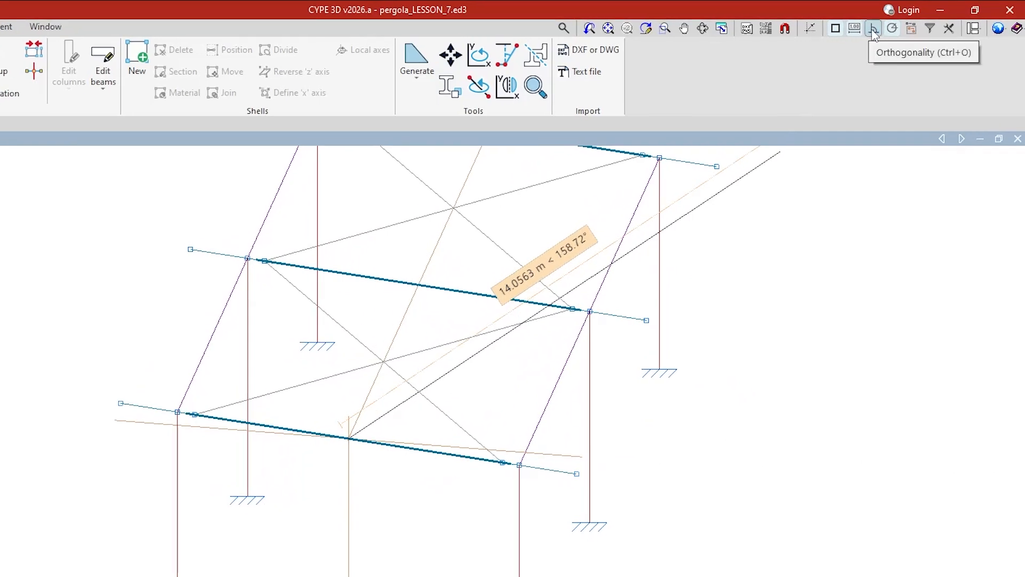
left_click(873, 30)
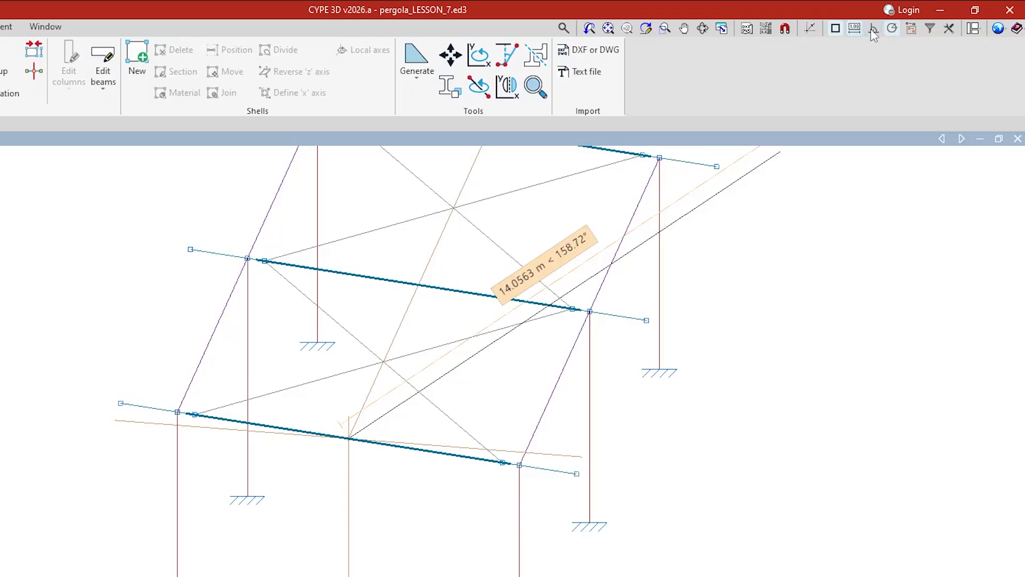
left_click(874, 29)
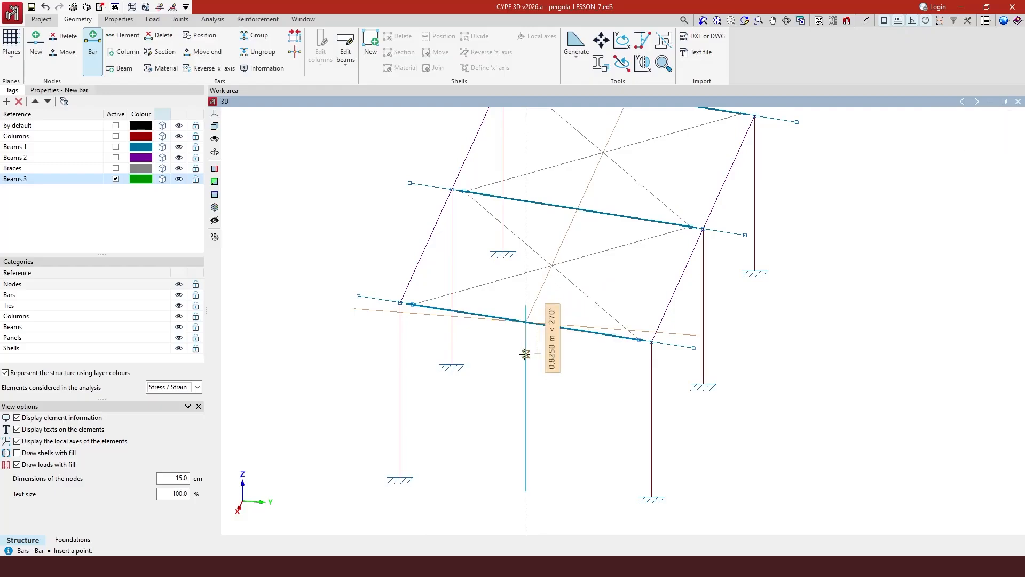
Finish the first strut at an exact length below the beam midpoint.
key("Return")
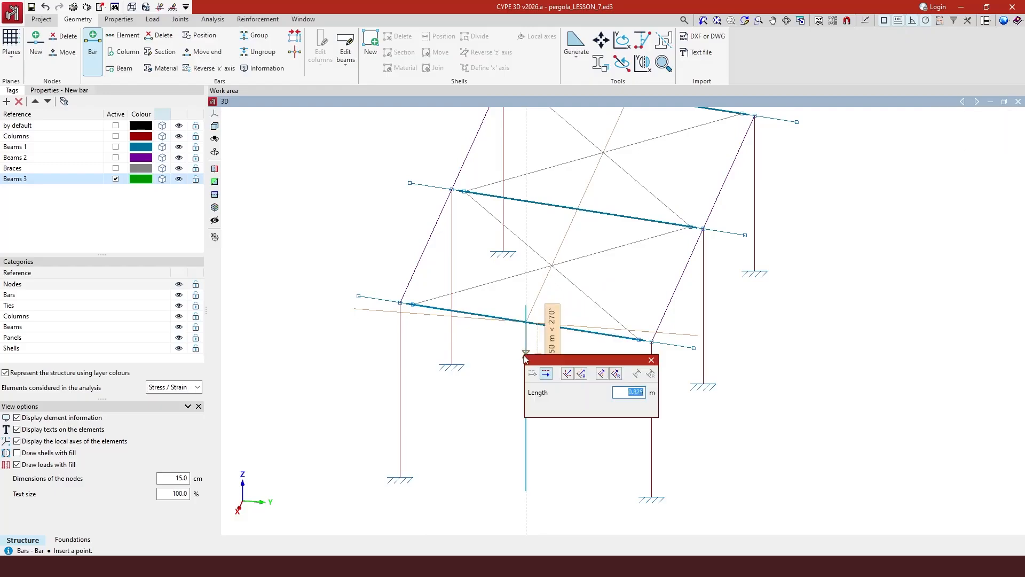
key("BackSpace")
key("Return")
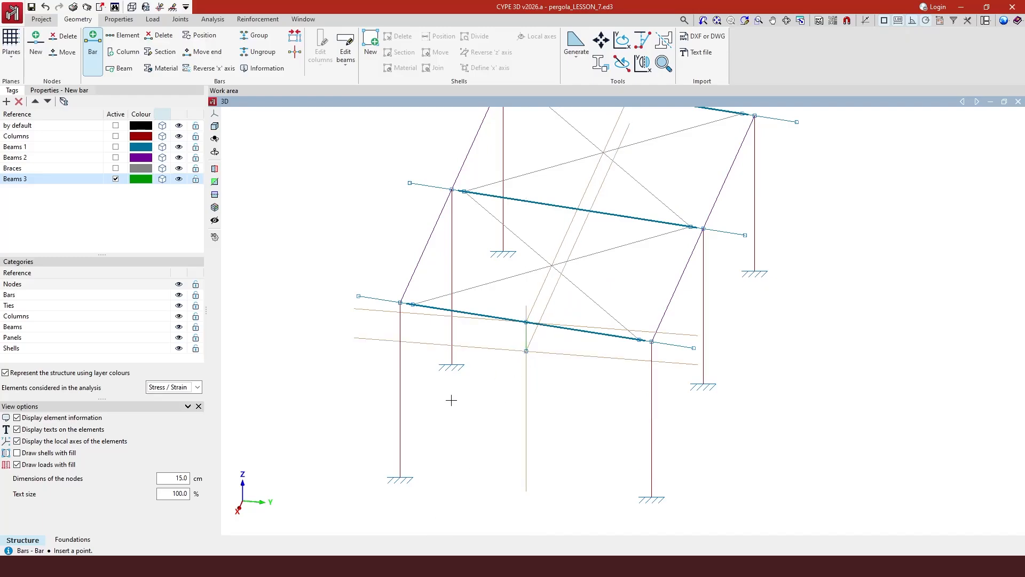
Draw the remaining 0.75 m struts and show Beams 3 as solid members.
left_click(577, 208)
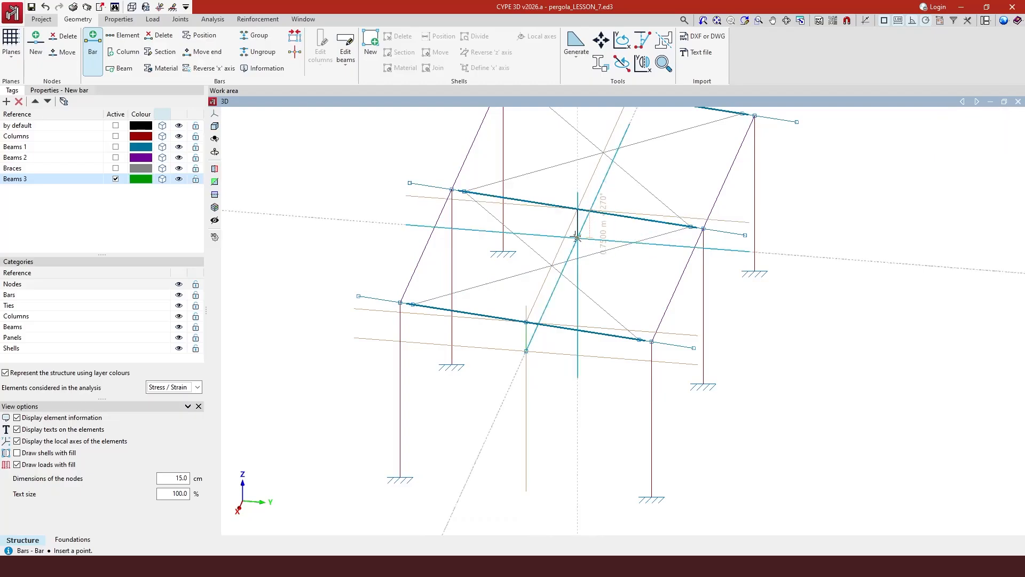
left_click(577, 237)
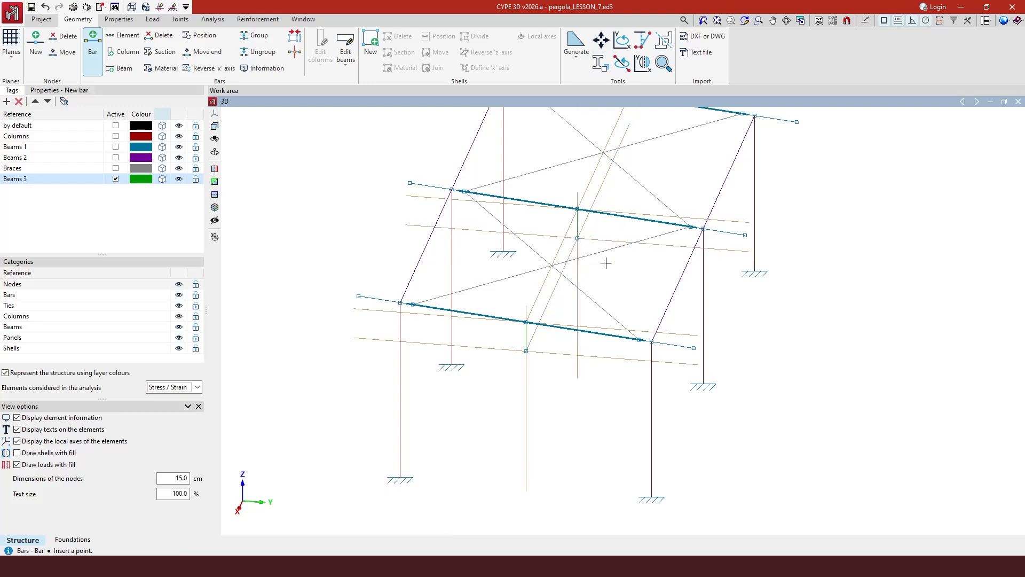
scroll(617, 345, "down", 2)
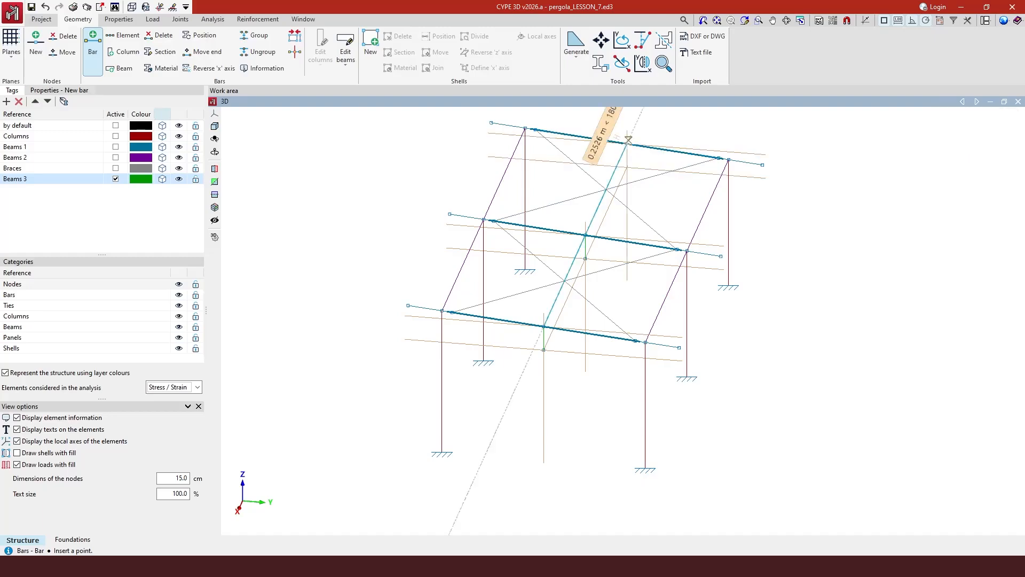
left_click(627, 166)
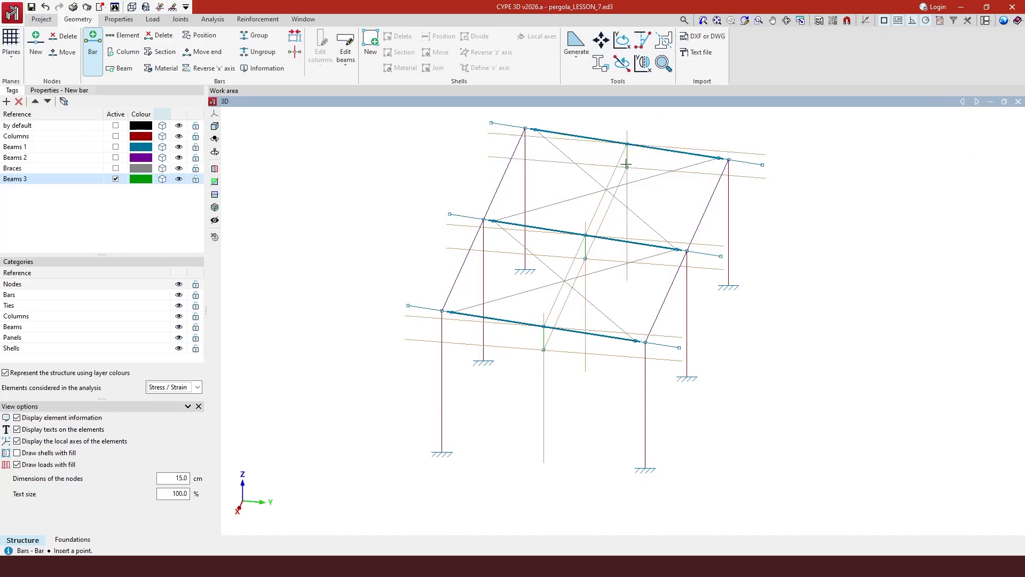
left_click(163, 179)
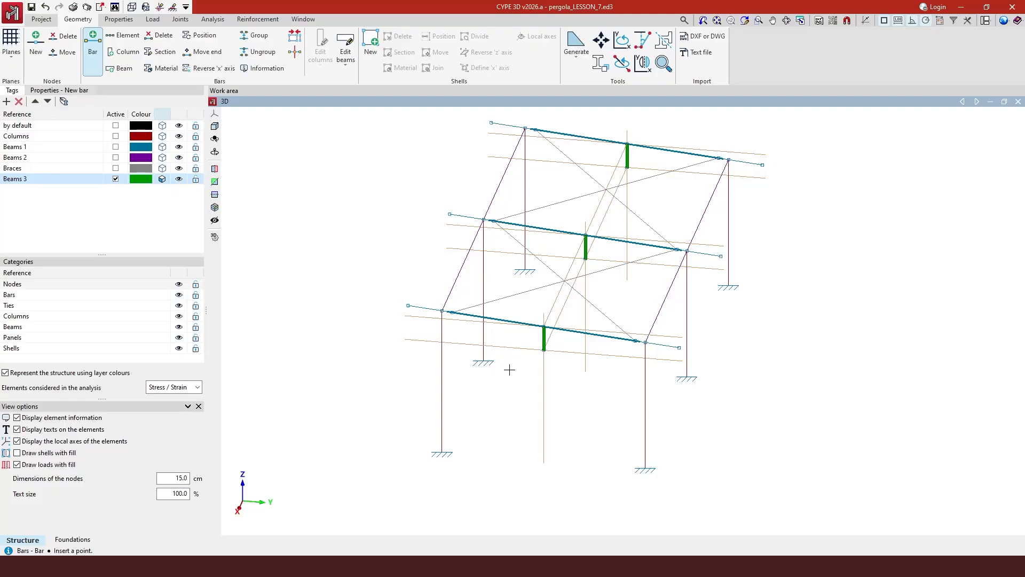
Reassign the short struts from L 80 x 80 x 6 to HE 240 A, HEA series.
left_click(52, 91)
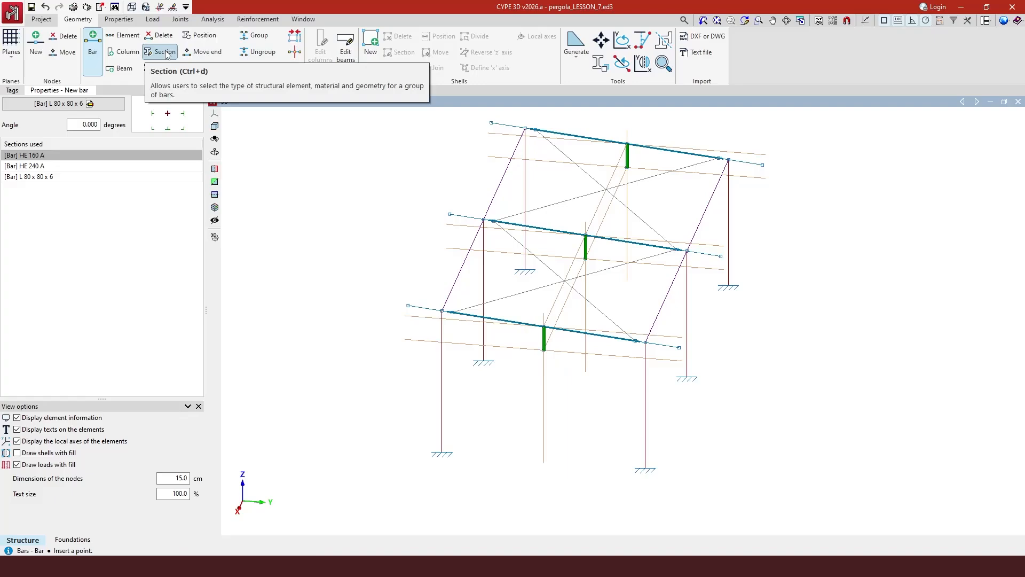
left_click(165, 53)
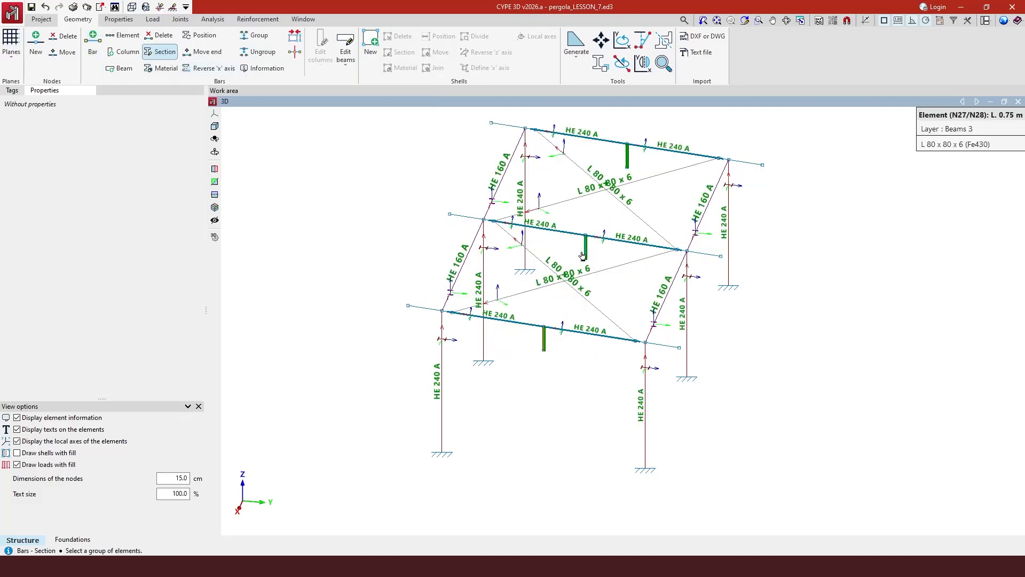
left_click(630, 157)
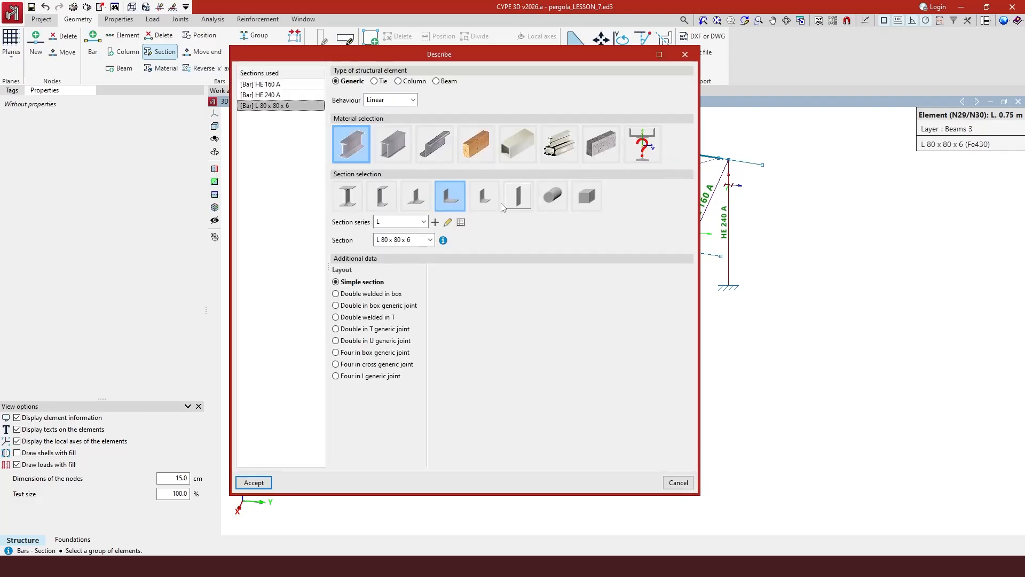
left_click(357, 199)
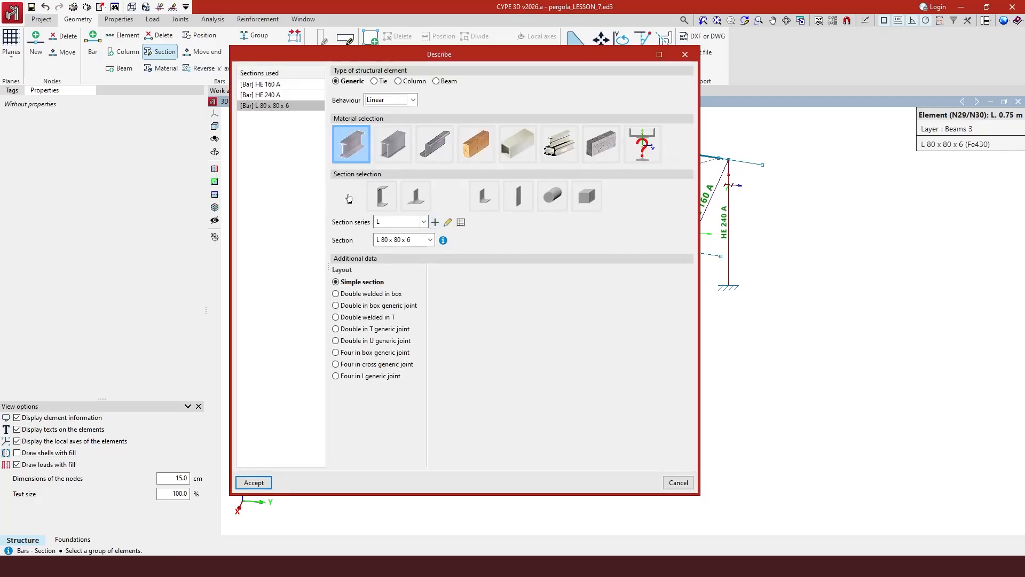
left_click(424, 222)
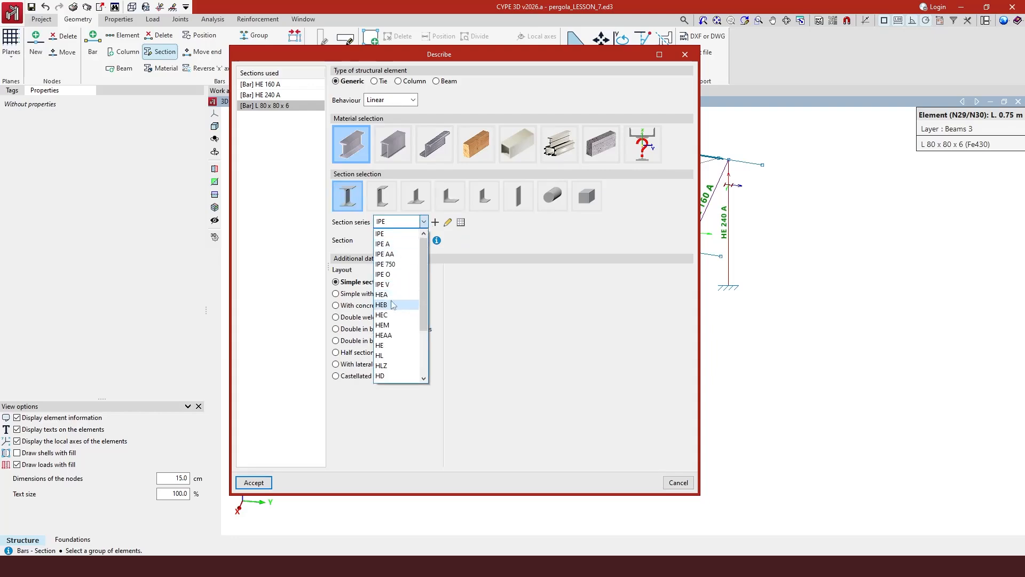
left_click(401, 289)
left_click(402, 240)
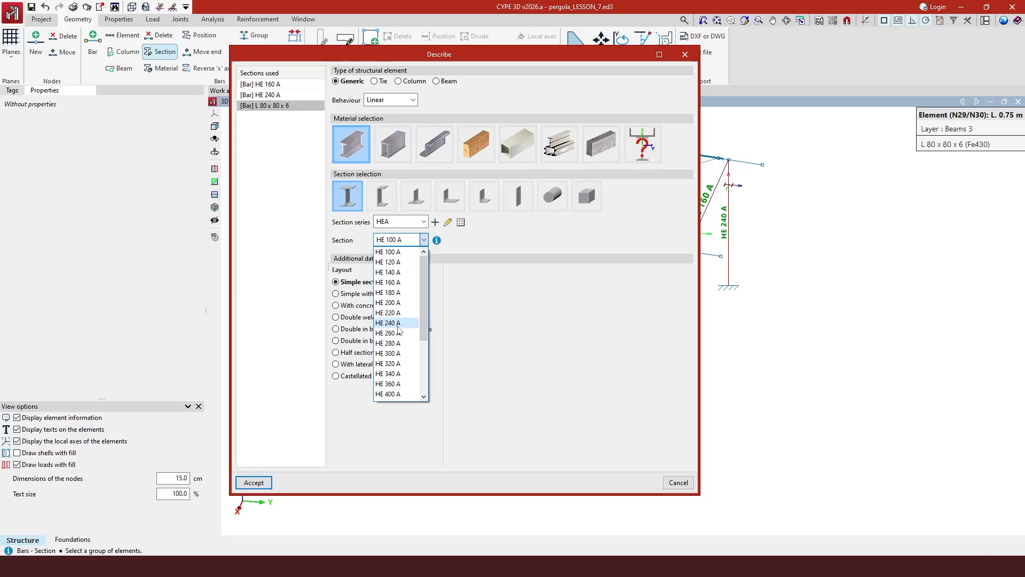
left_click(398, 324)
left_click(255, 482)
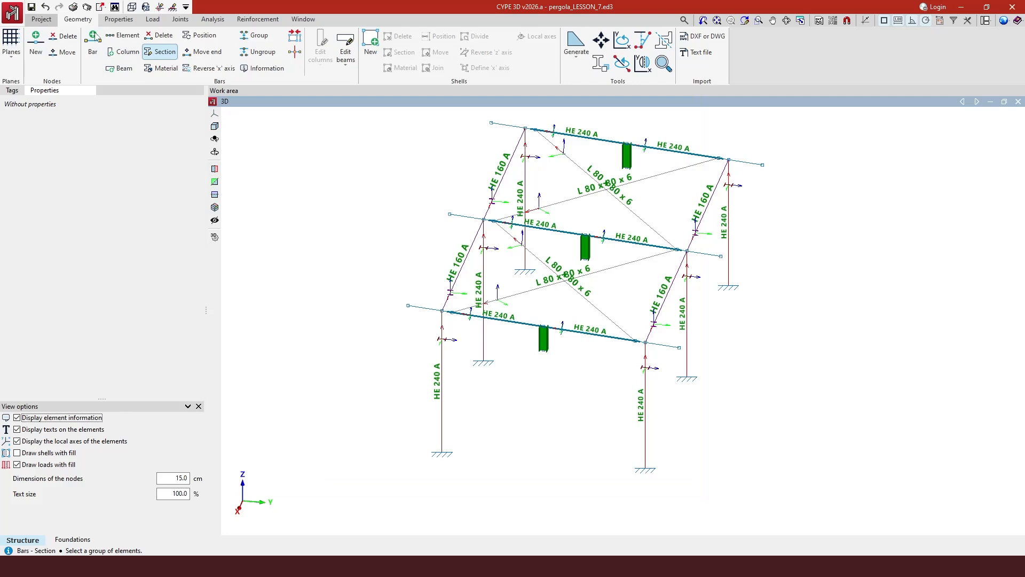
left_click(12, 90)
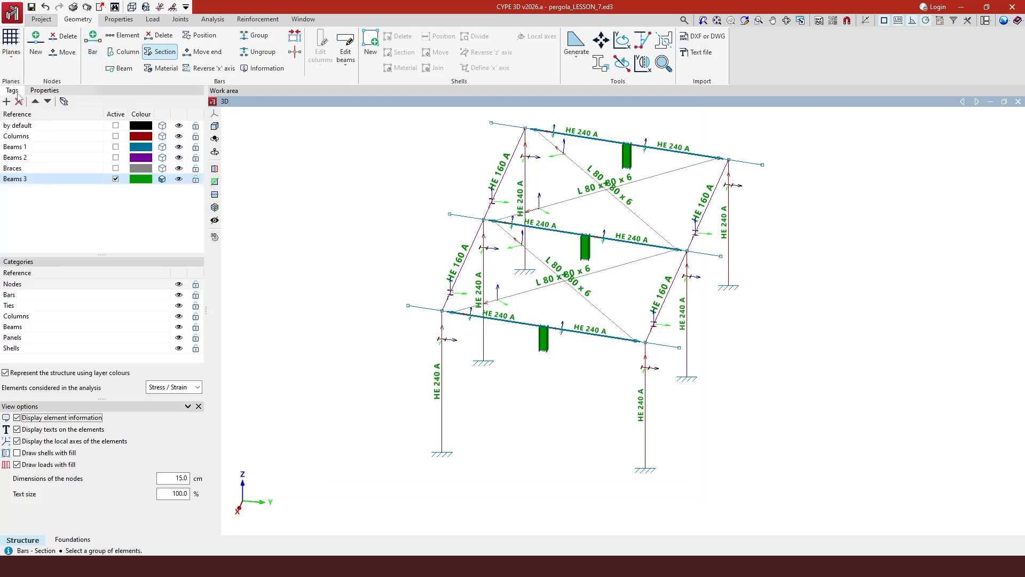
Draw an HE 260 A beam from the front strut's bottom node to node N29.
left_click(165, 181)
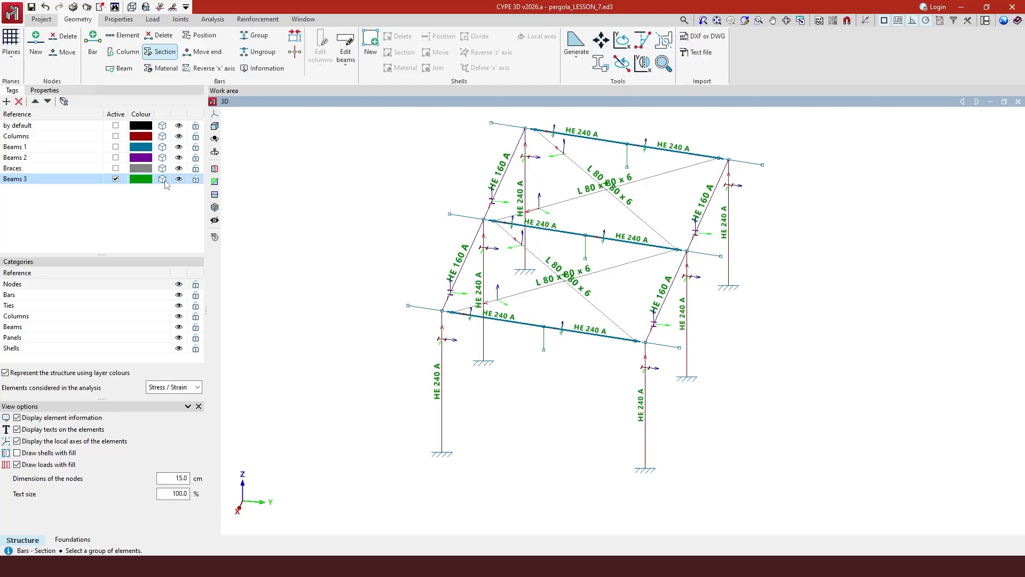
left_click(92, 43)
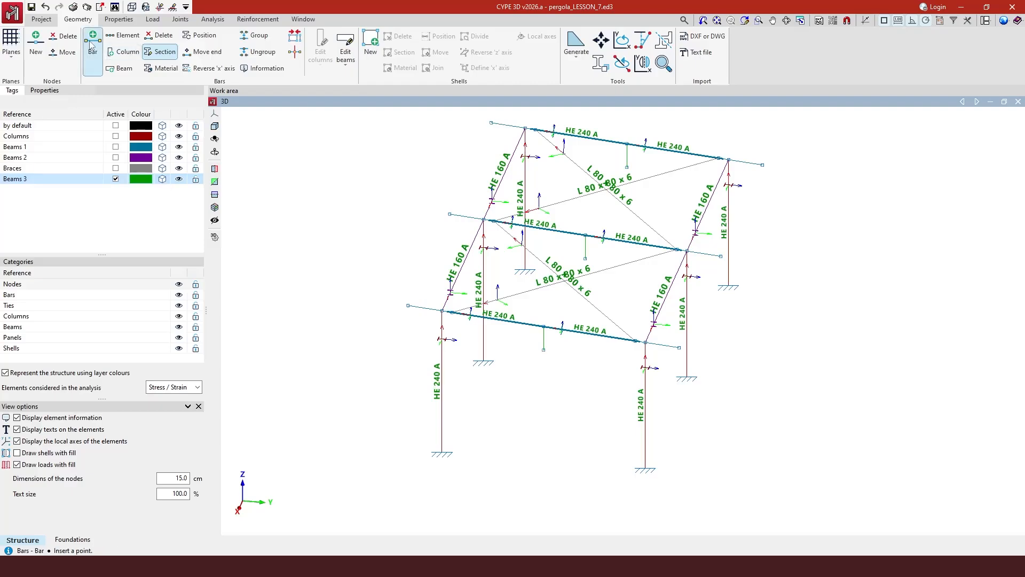
left_click(70, 89)
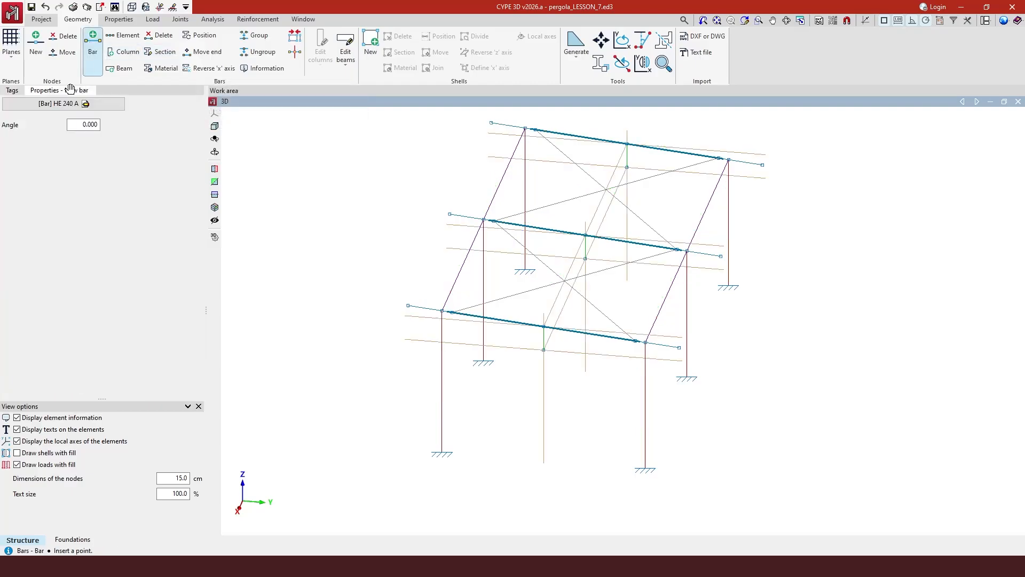
left_click(68, 104)
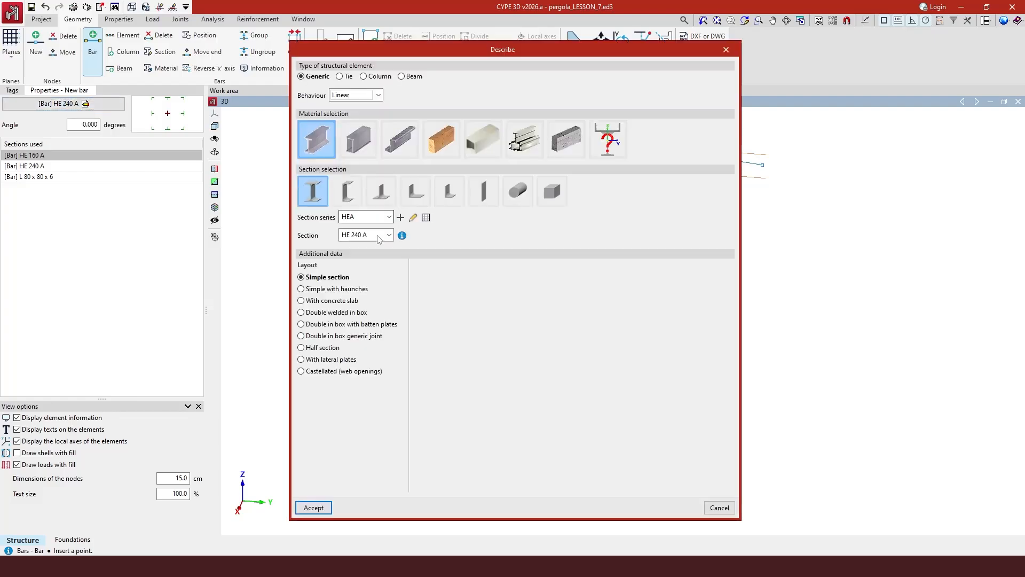
left_click(389, 235)
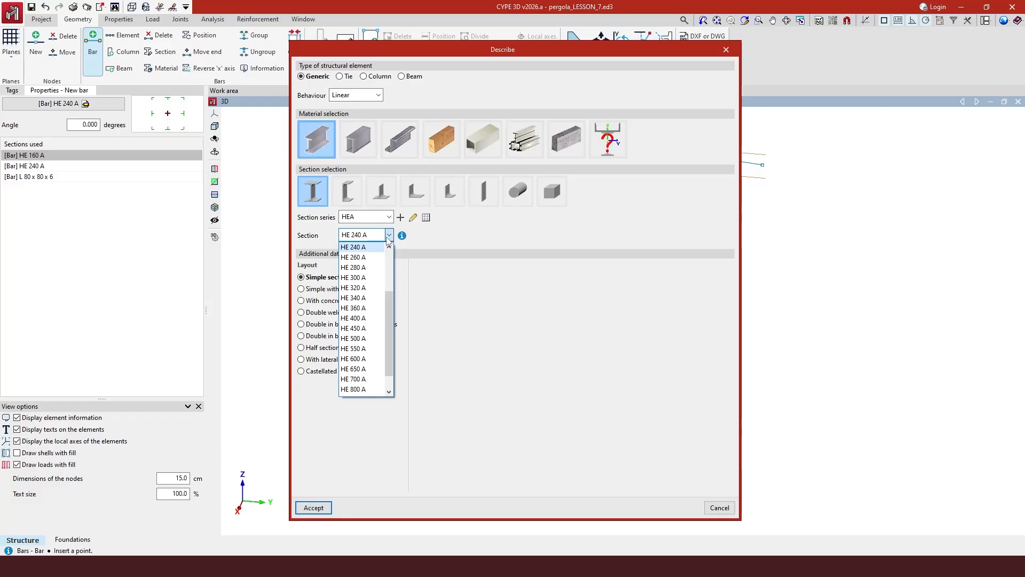
left_click(375, 259)
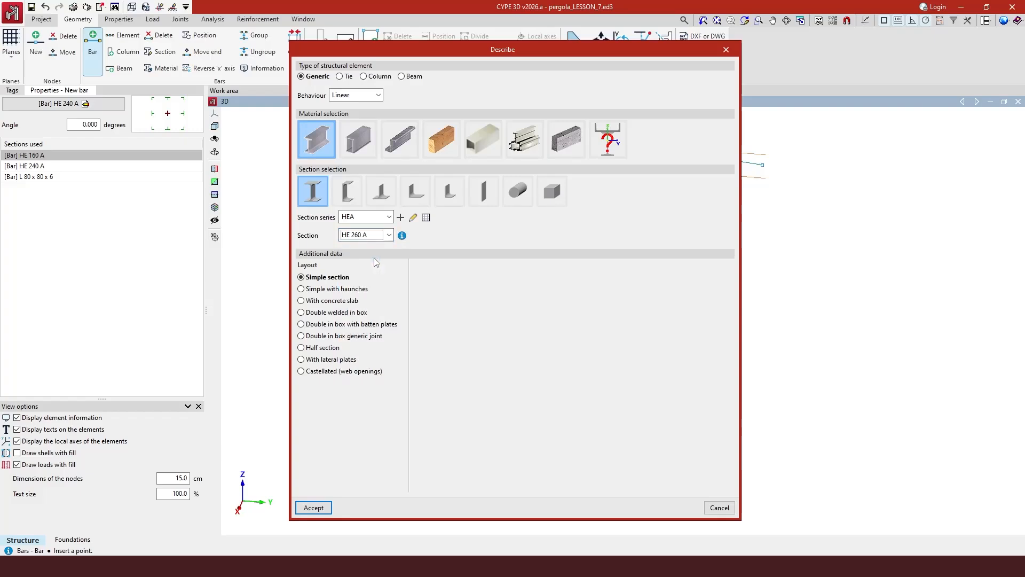
left_click(314, 509)
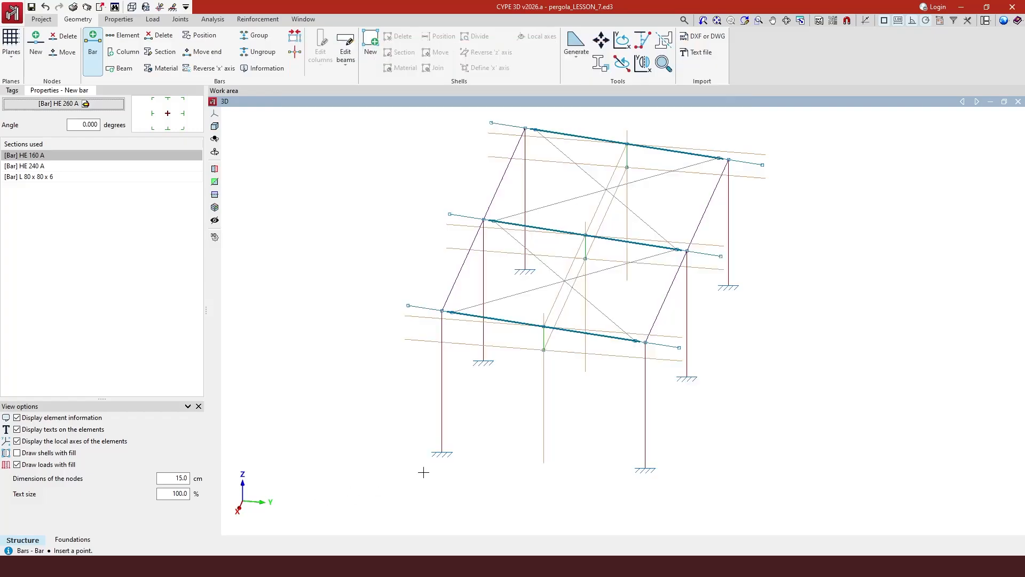
left_click(546, 351)
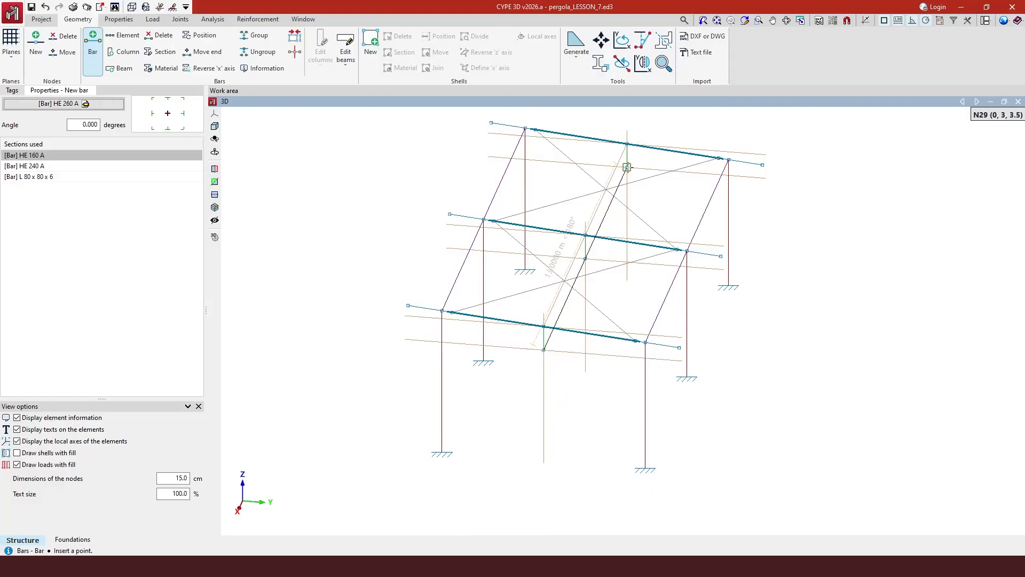
left_click(627, 167)
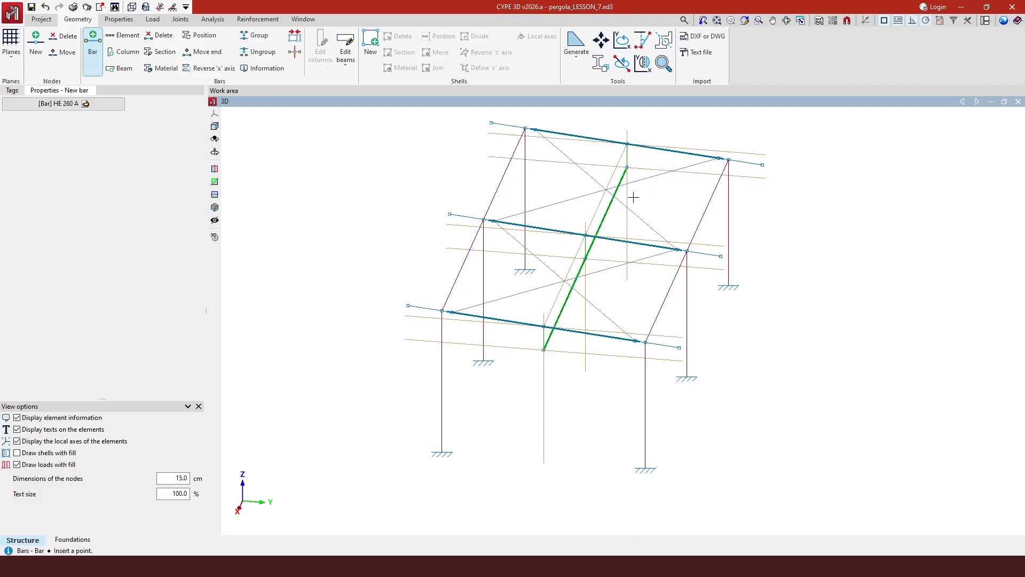
Display all layers as solid 3D members and orbit to view the frame from above.
left_click(15, 91)
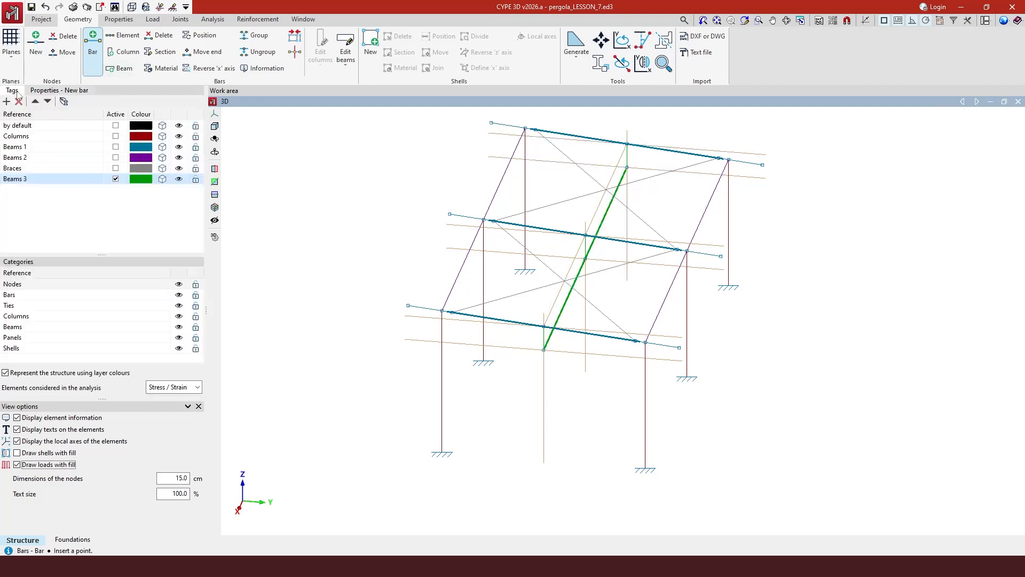
right_click(167, 119)
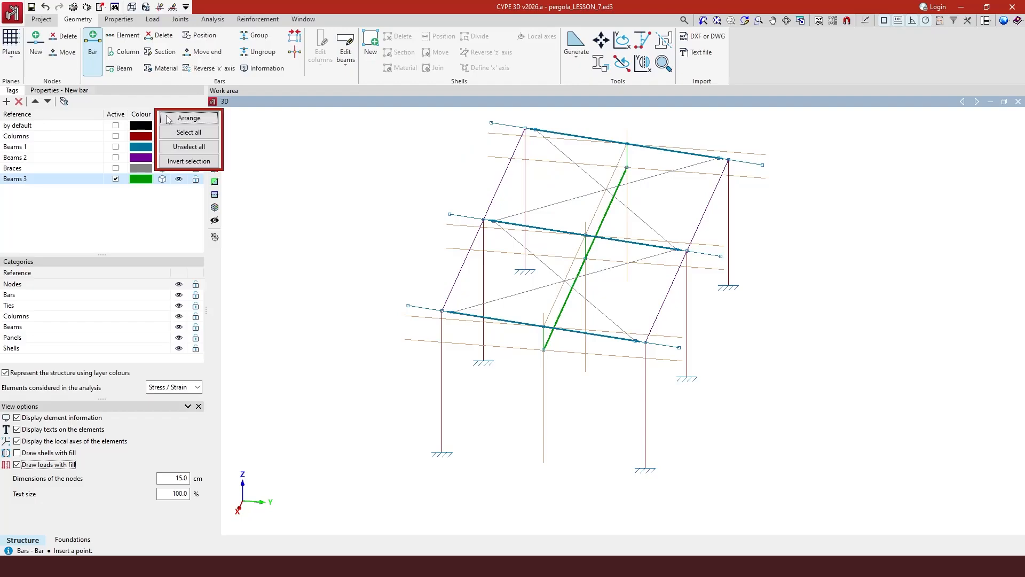
left_click(188, 132)
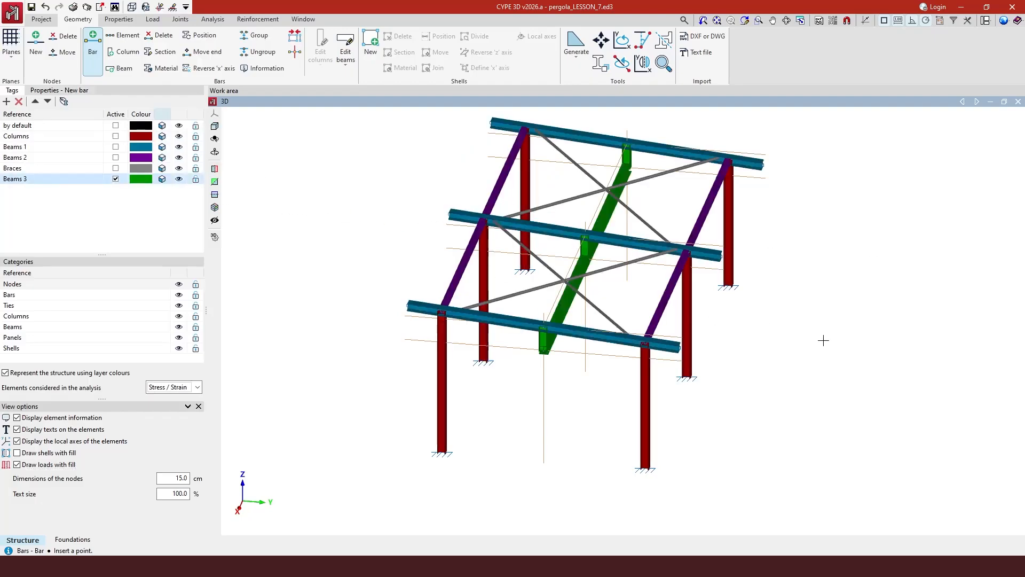
middle_click_drag(824, 340, 771, 339)
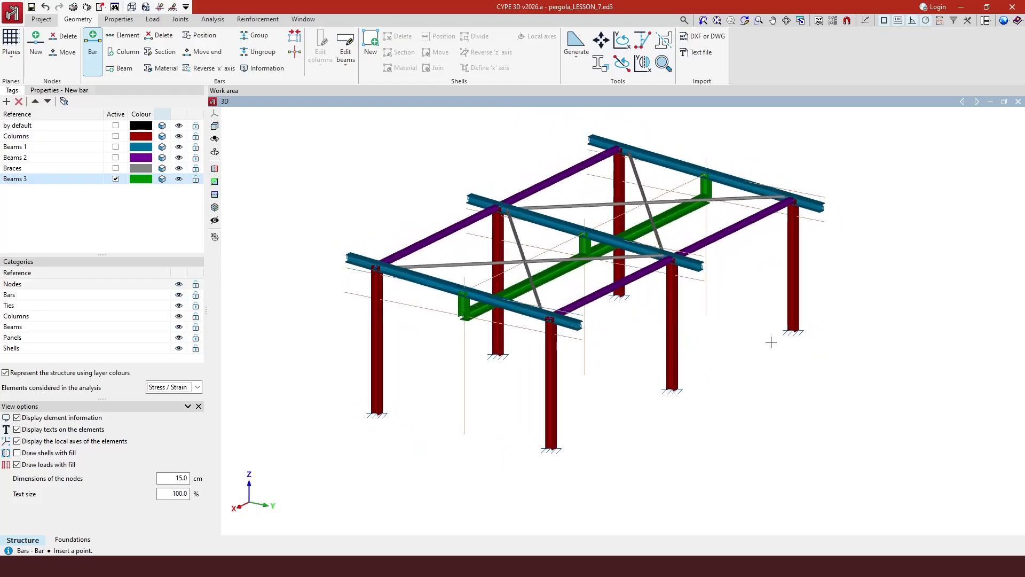